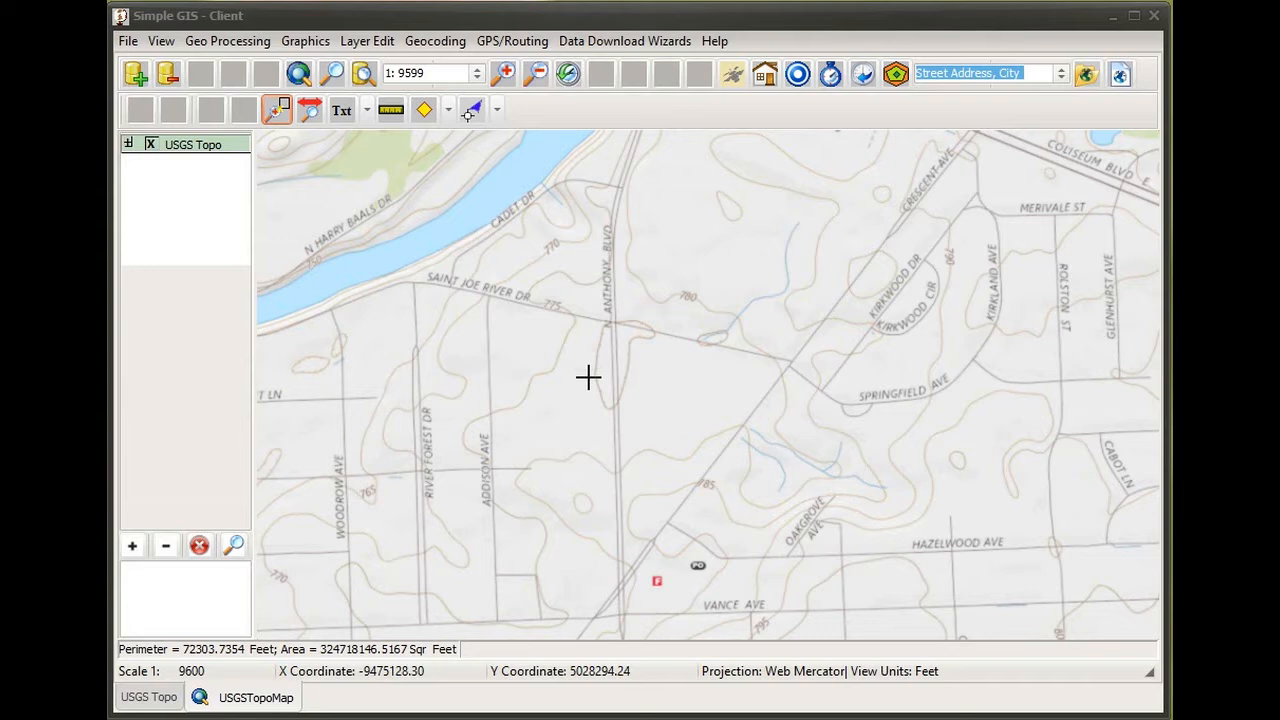
- Launch the Build Geocode Db Wizard and browse for the Geocode Database file location
{"action": "left_click", "coordinate": [446, 47]}
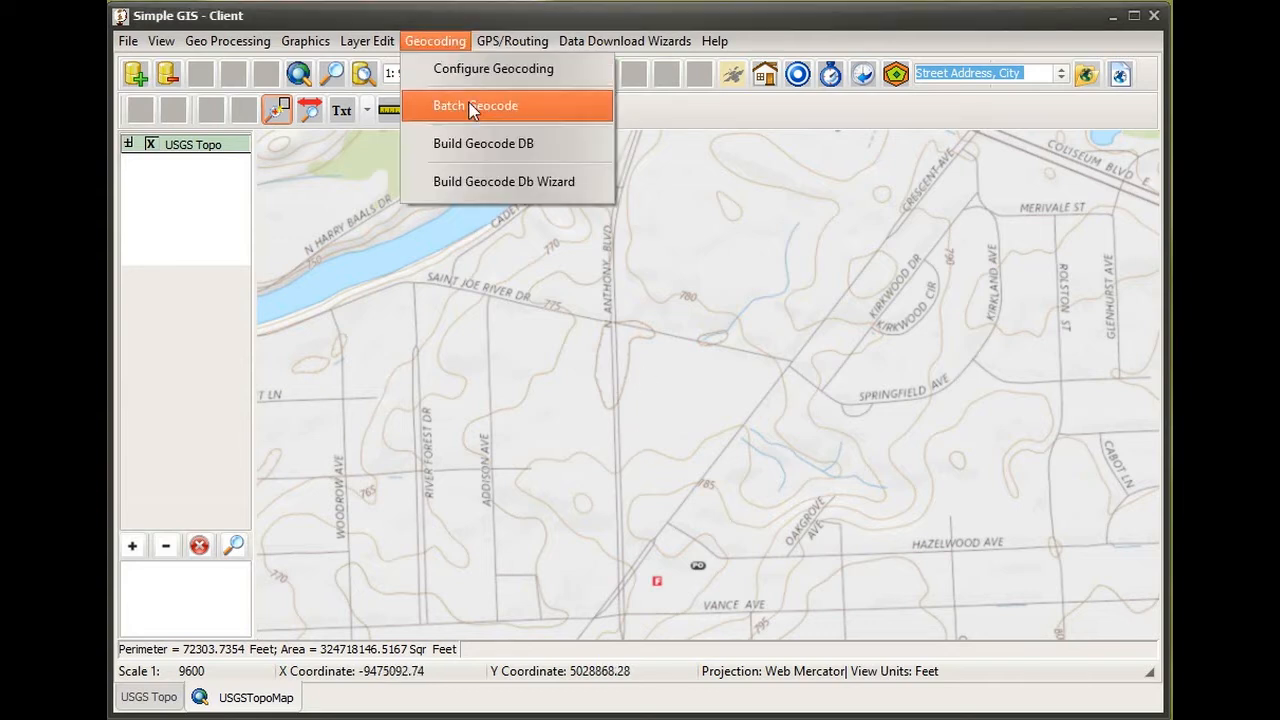
{"action": "left_click", "coordinate": [525, 195]}
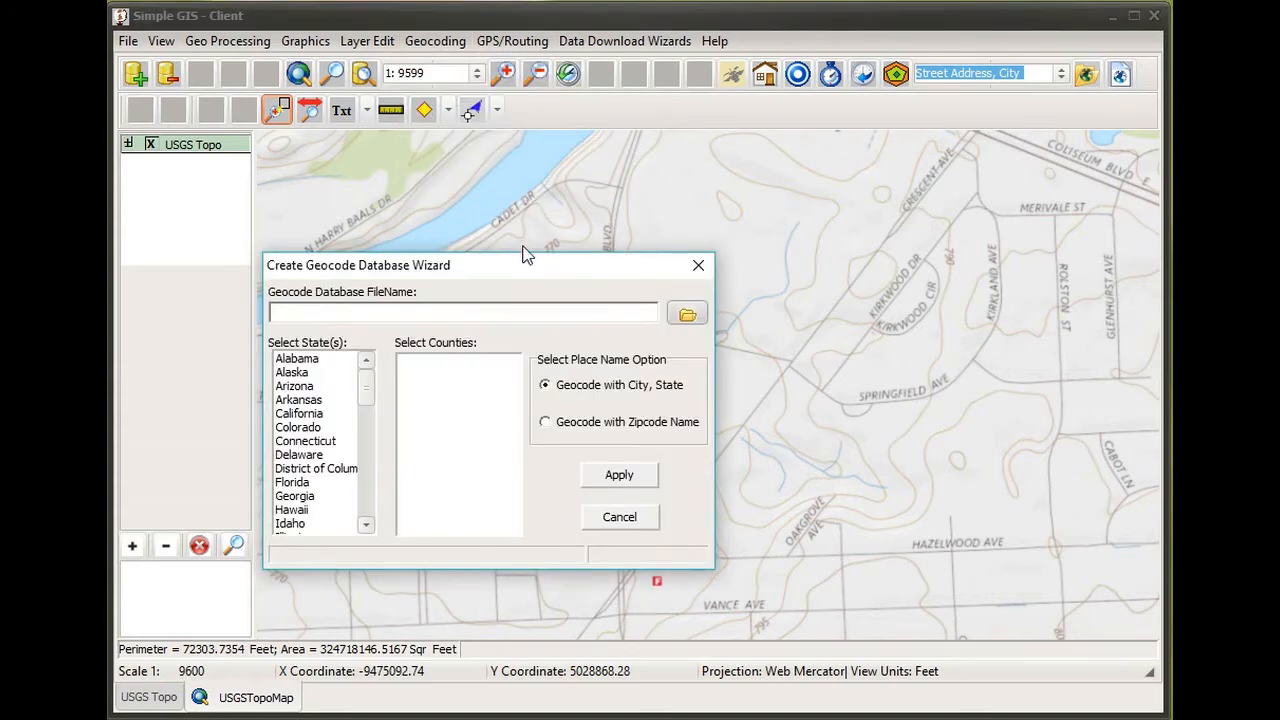
{"action": "left_click_drag", "start_coordinate": [517, 266], "coordinate": [584, 180]}
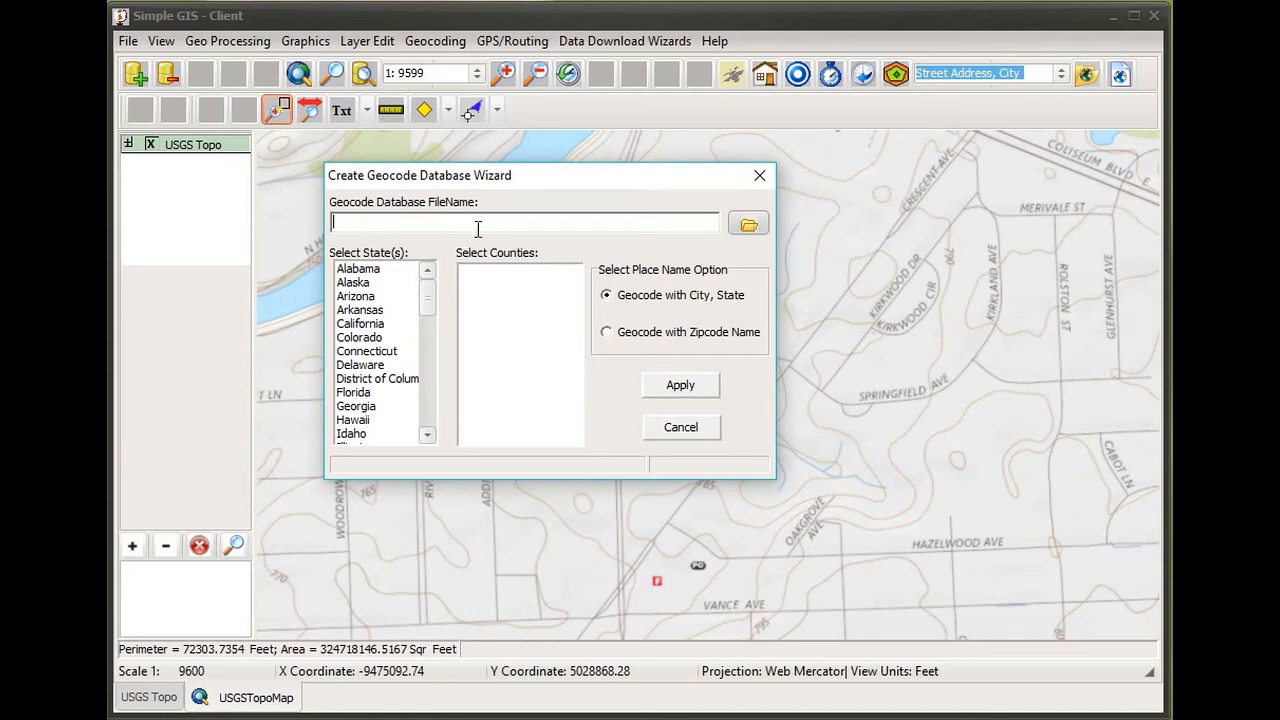
{"action": "left_click", "coordinate": [749, 228]}
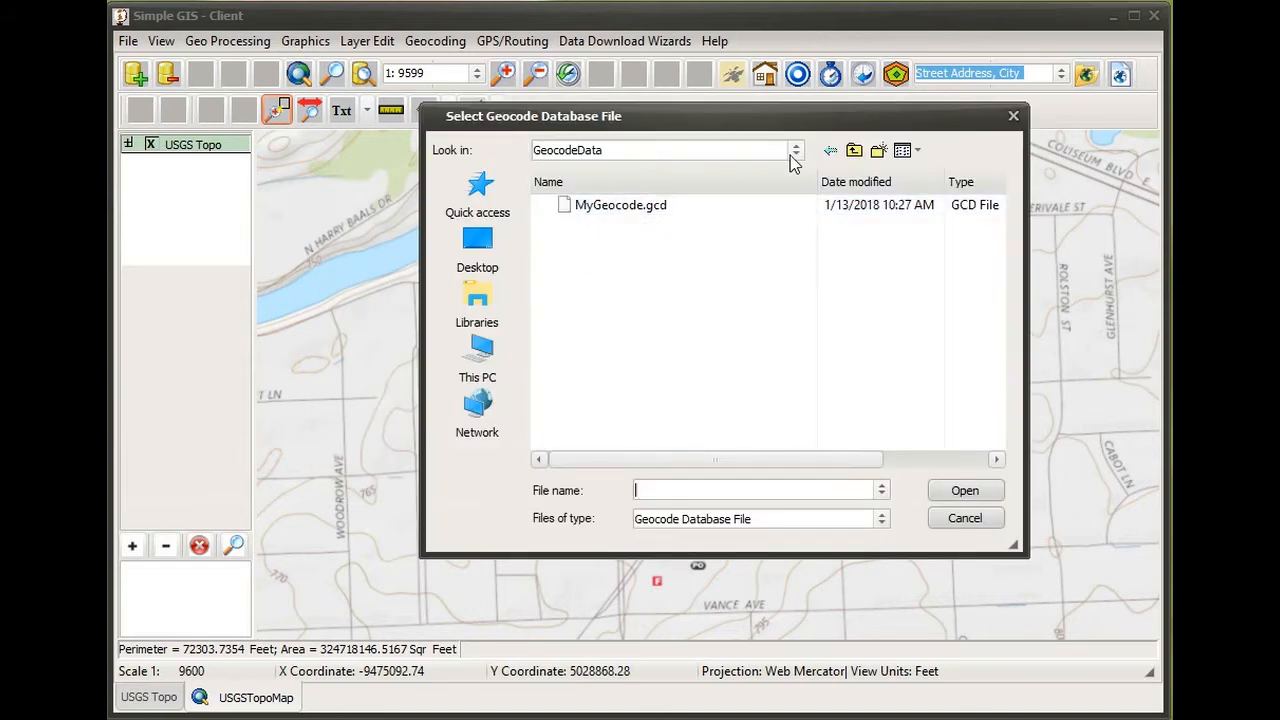
- Pick MyGeocode.gcd from the GeocodeData folder as the database file
{"action": "left_click", "coordinate": [720, 152]}
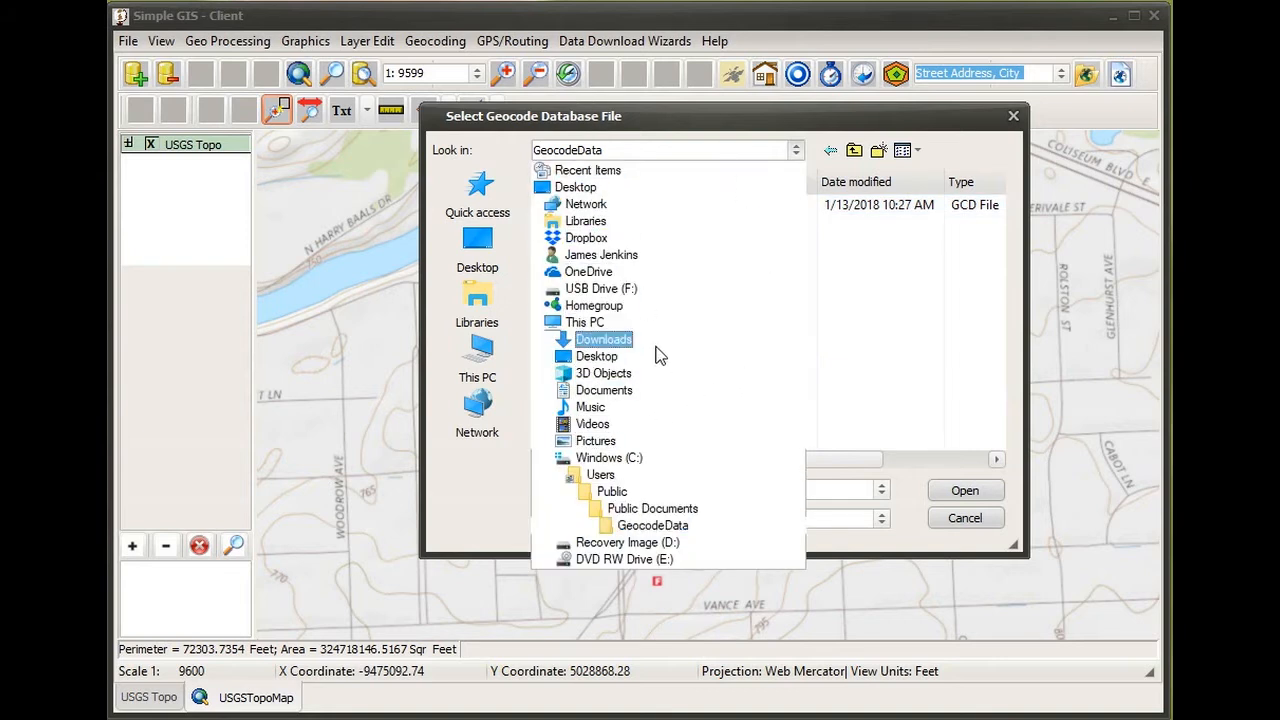
{"action": "left_click", "coordinate": [679, 535]}
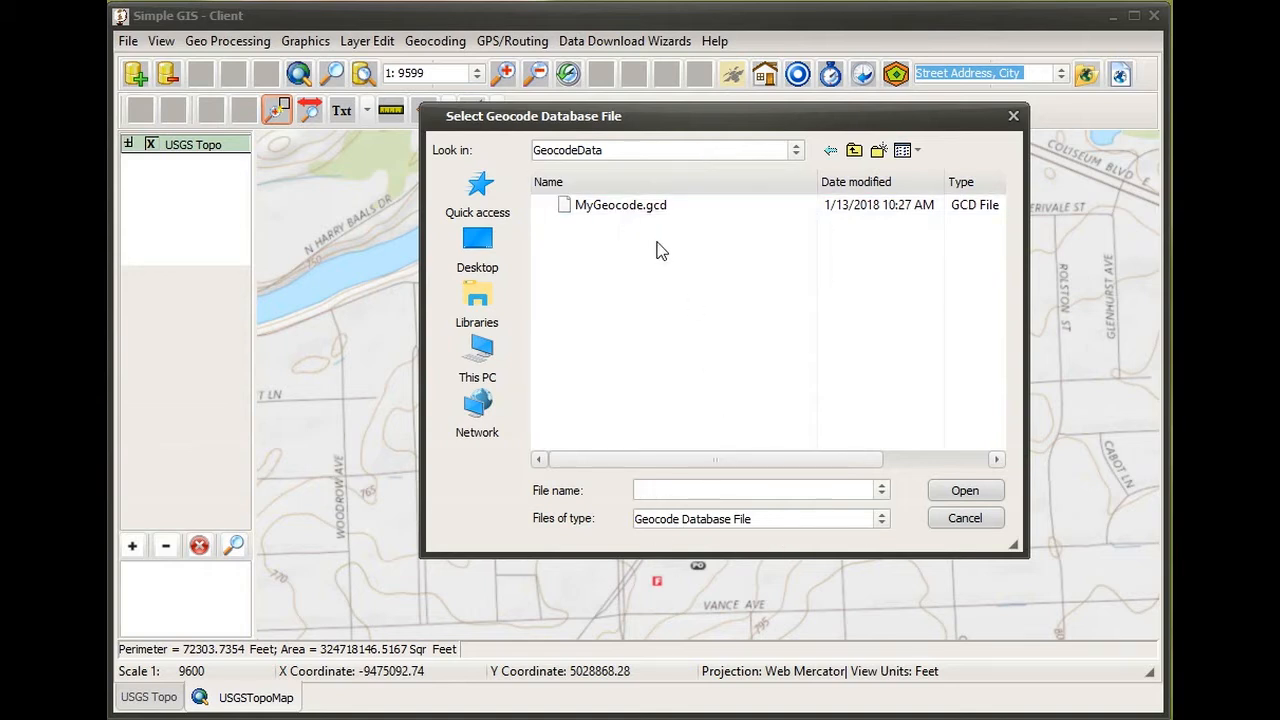
{"action": "left_click", "coordinate": [637, 213]}
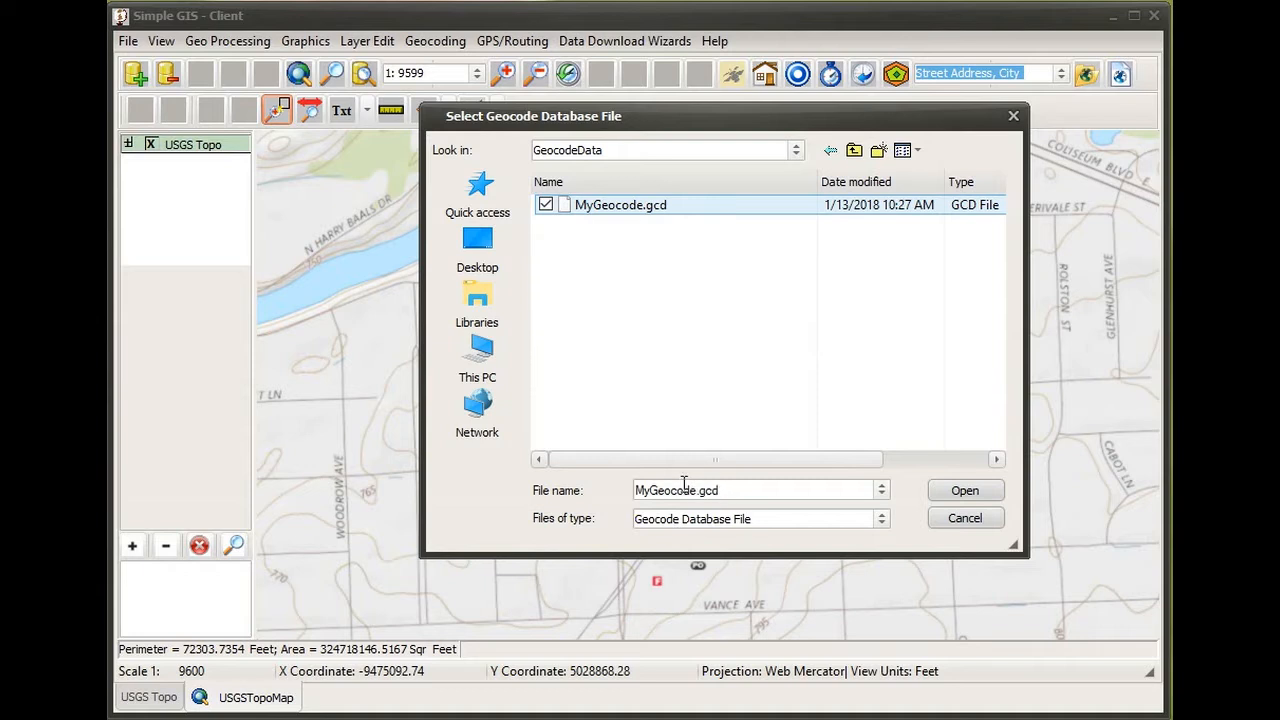
{"action": "left_click", "coordinate": [957, 495]}
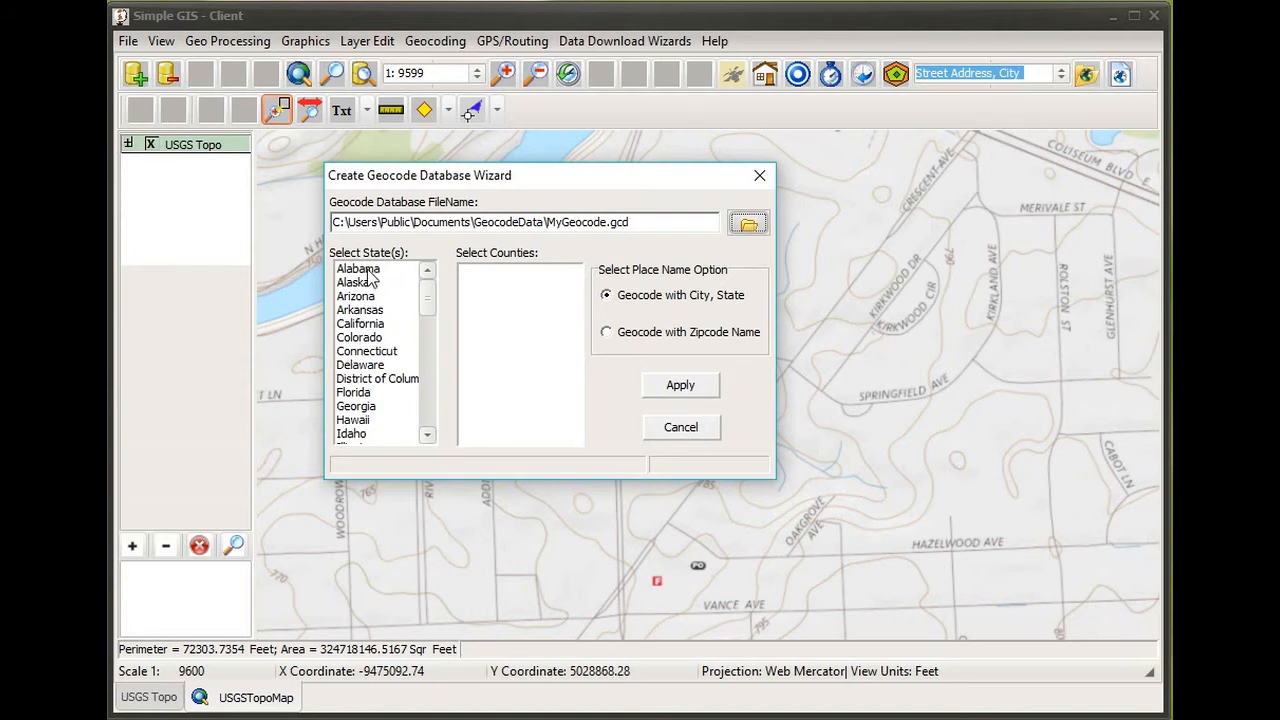
- Choose Indiana as the state after briefly selecting Arkansas and Georgia
{"action": "left_click_drag", "start_coordinate": [368, 271], "coordinate": [370, 345]}
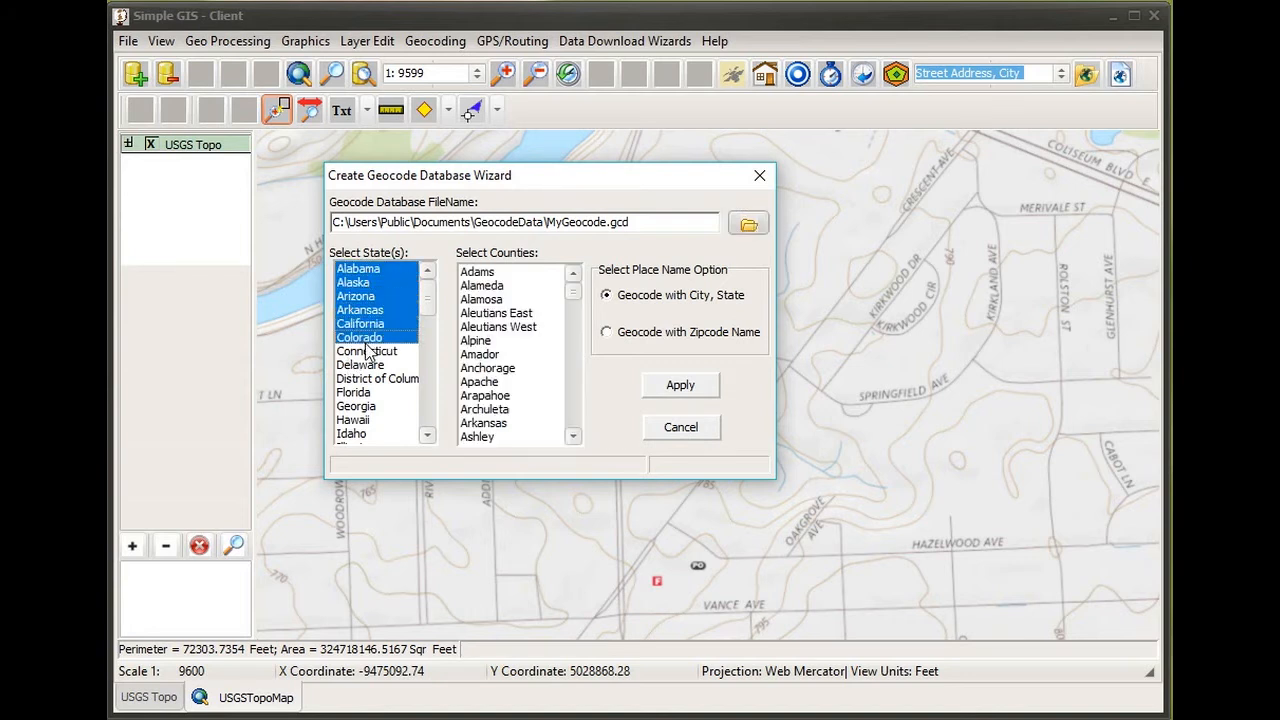
{"action": "left_click", "coordinate": [366, 311]}
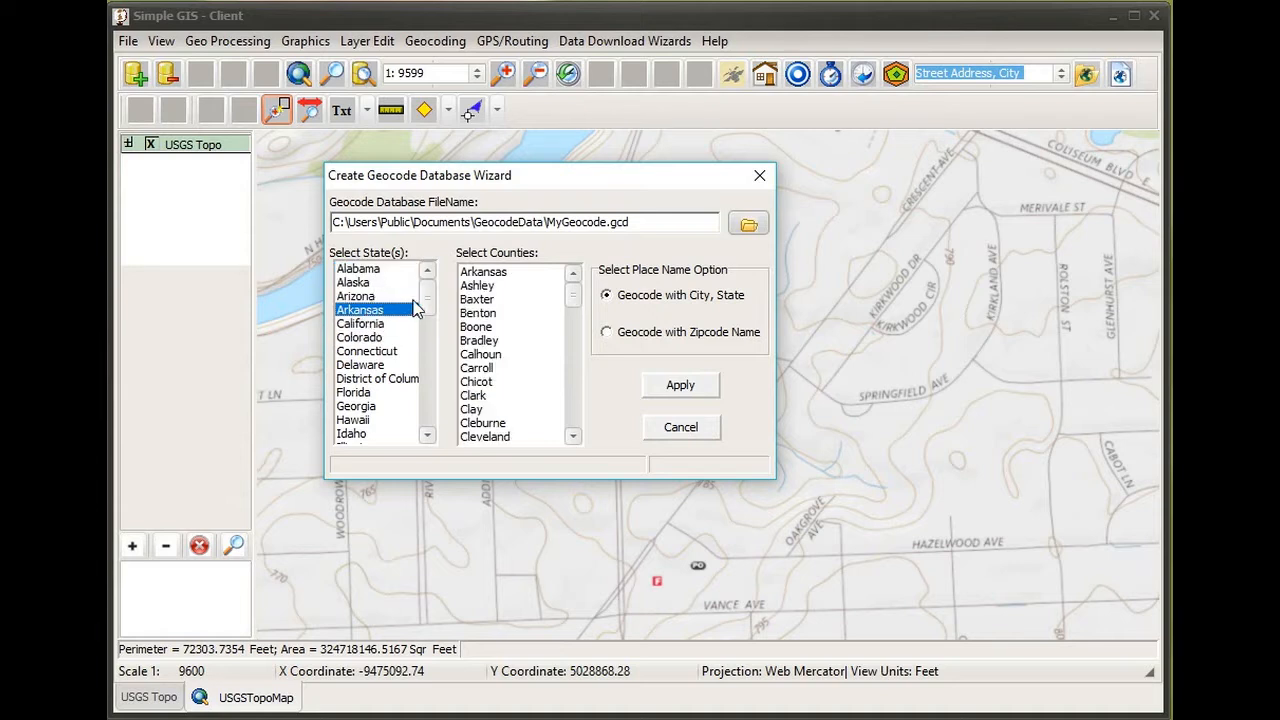
{"action": "scroll", "coordinate": [425, 305], "scroll_direction": "down", "scroll_amount": 1}
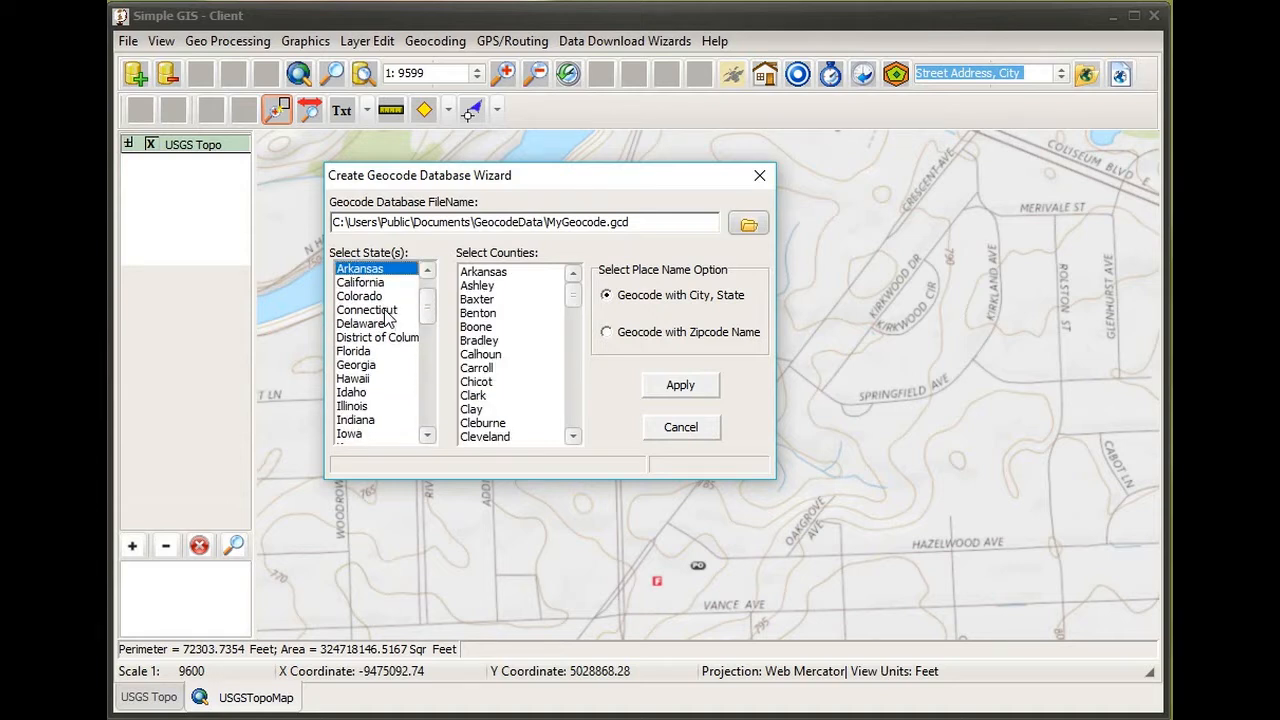
{"action": "left_click", "coordinate": [365, 366], "text": "ctrl"}
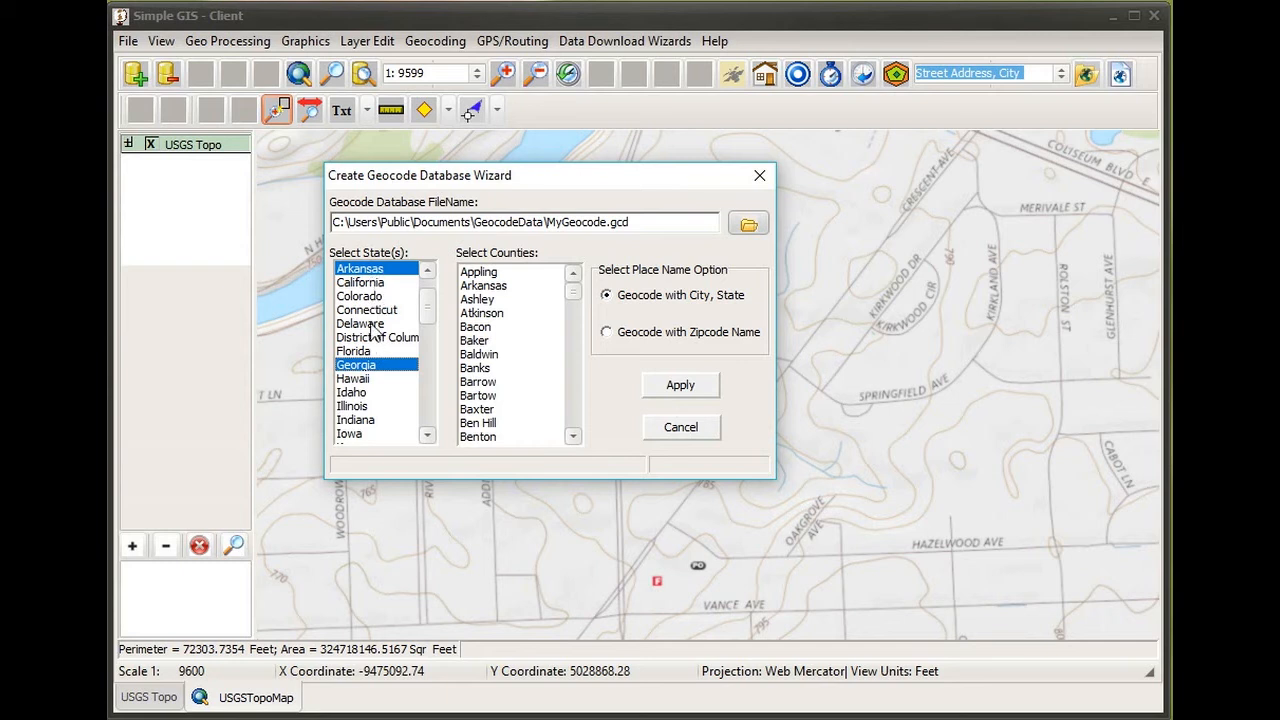
{"action": "left_click", "coordinate": [395, 270]}
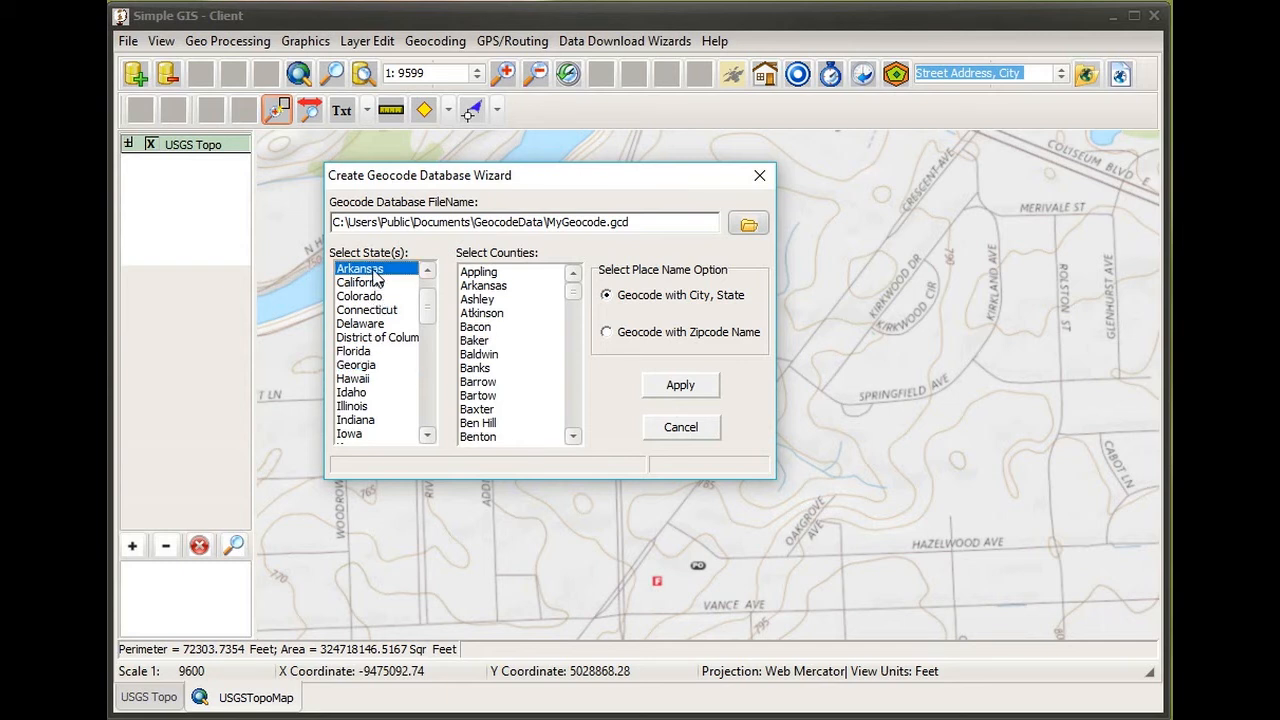
{"action": "left_click_drag", "start_coordinate": [428, 294], "coordinate": [428, 301]}
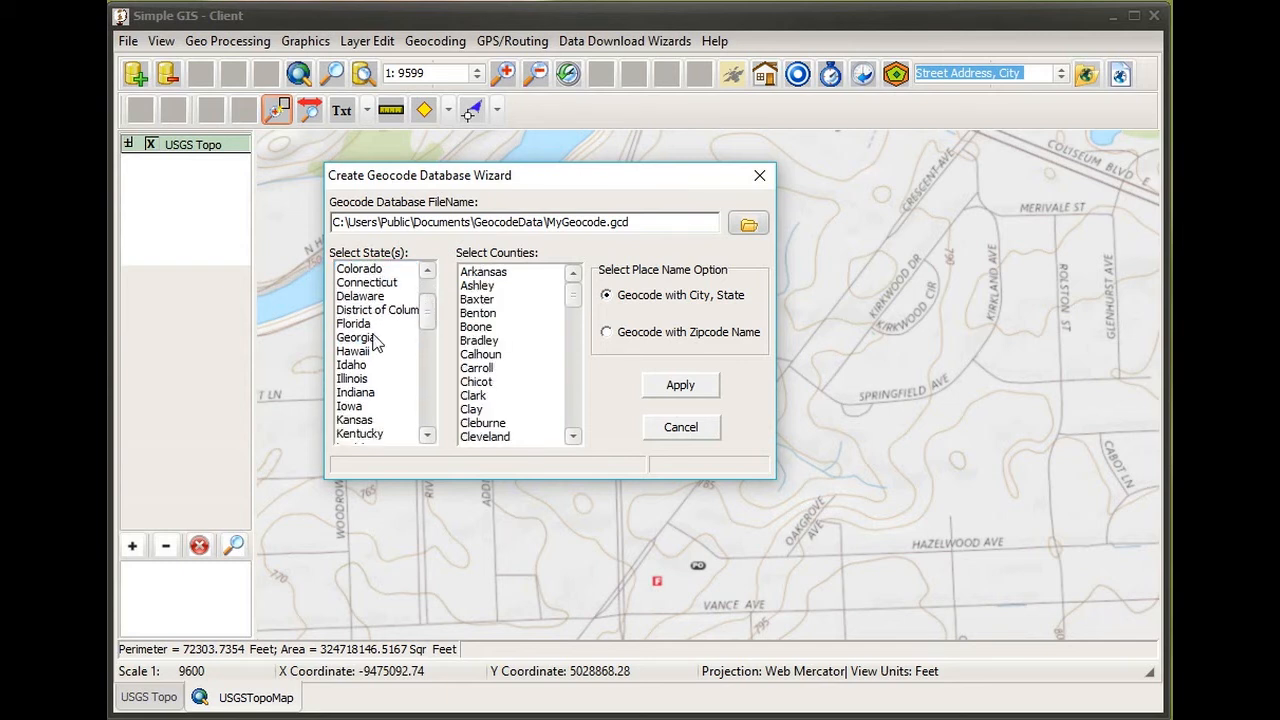
{"action": "left_click", "coordinate": [366, 396]}
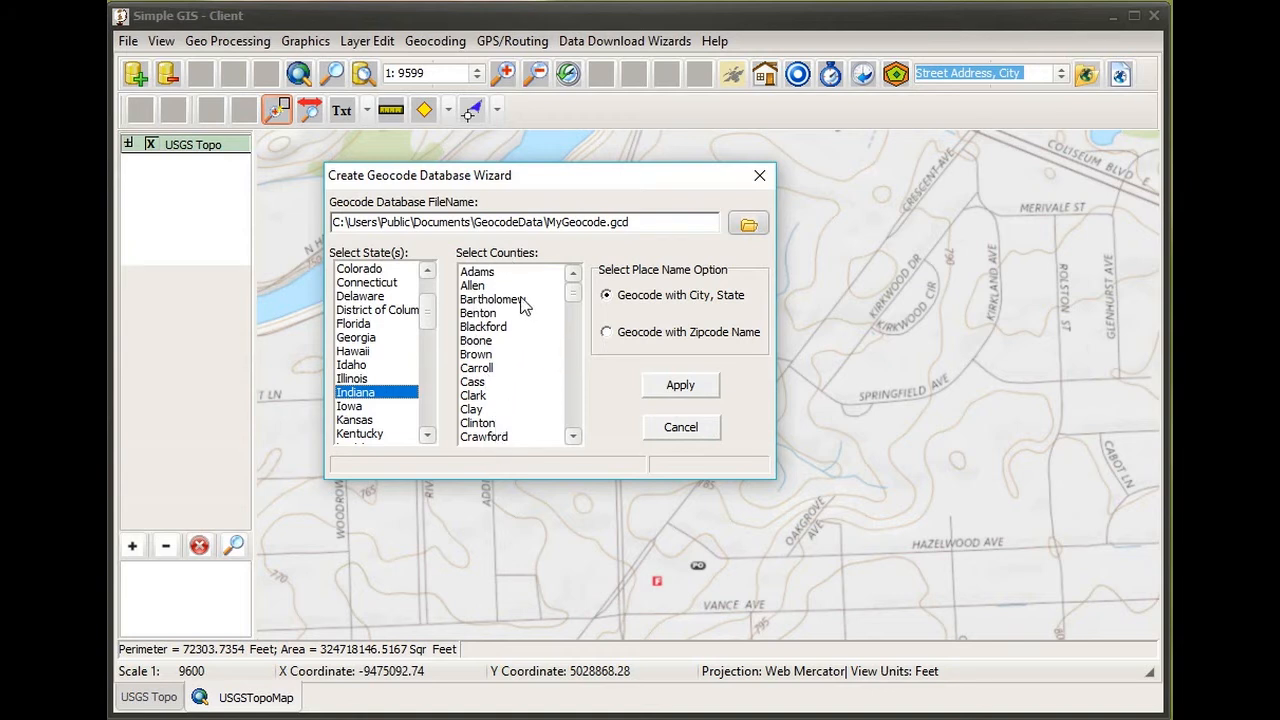
- Select Allen in the Indiana counties list
{"action": "left_click", "coordinate": [480, 289]}
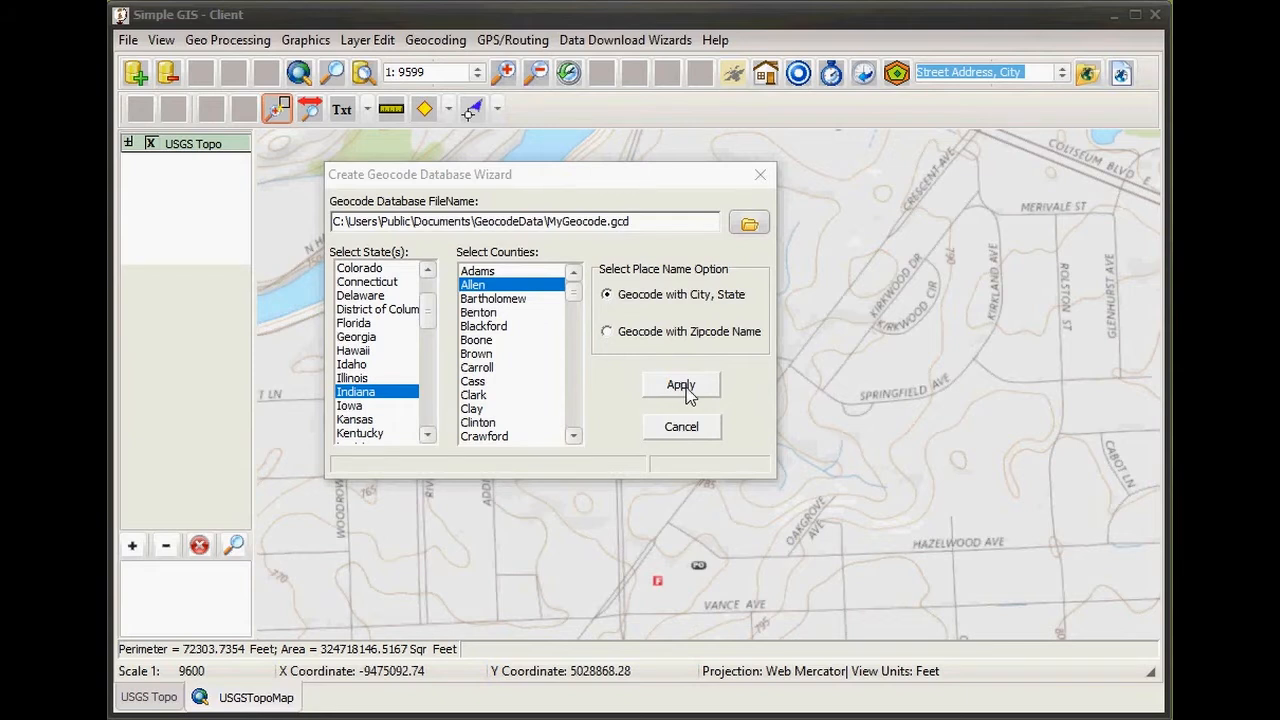
- Build the Allen county MyGeocode.gcd database and accept it for the current project
{"action": "left_click", "coordinate": [683, 386]}
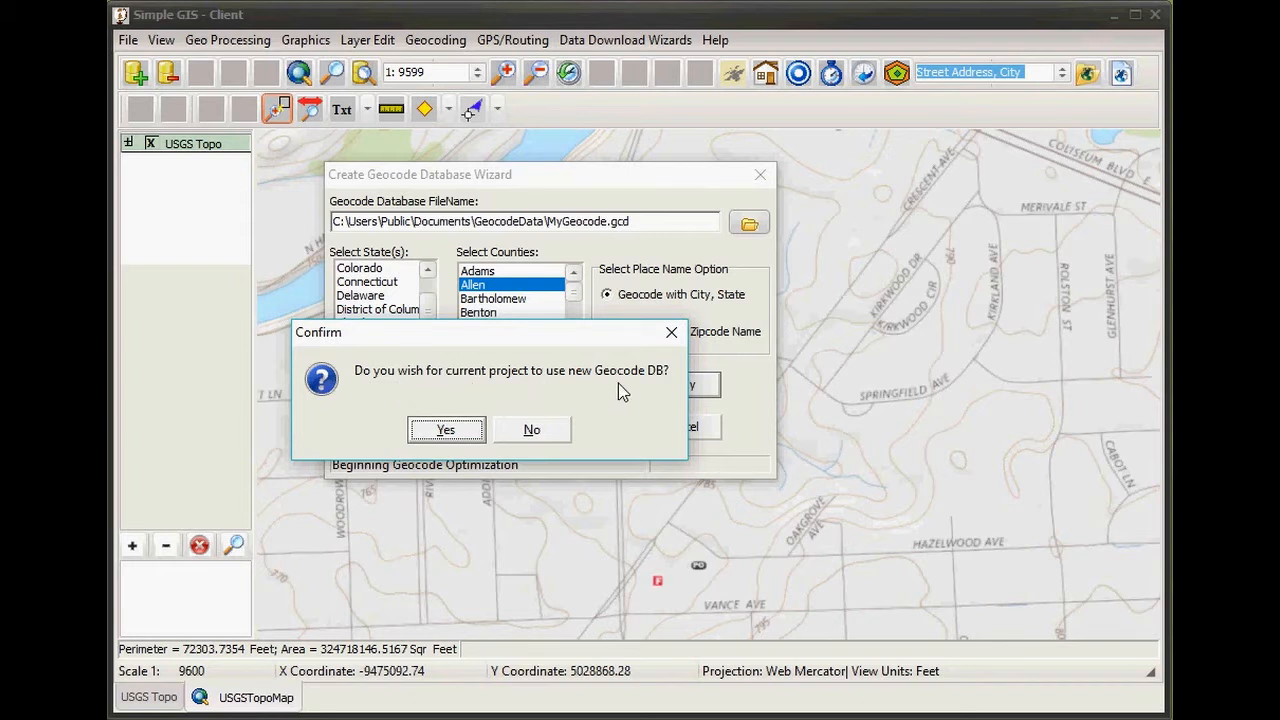
{"action": "left_click", "coordinate": [440, 435]}
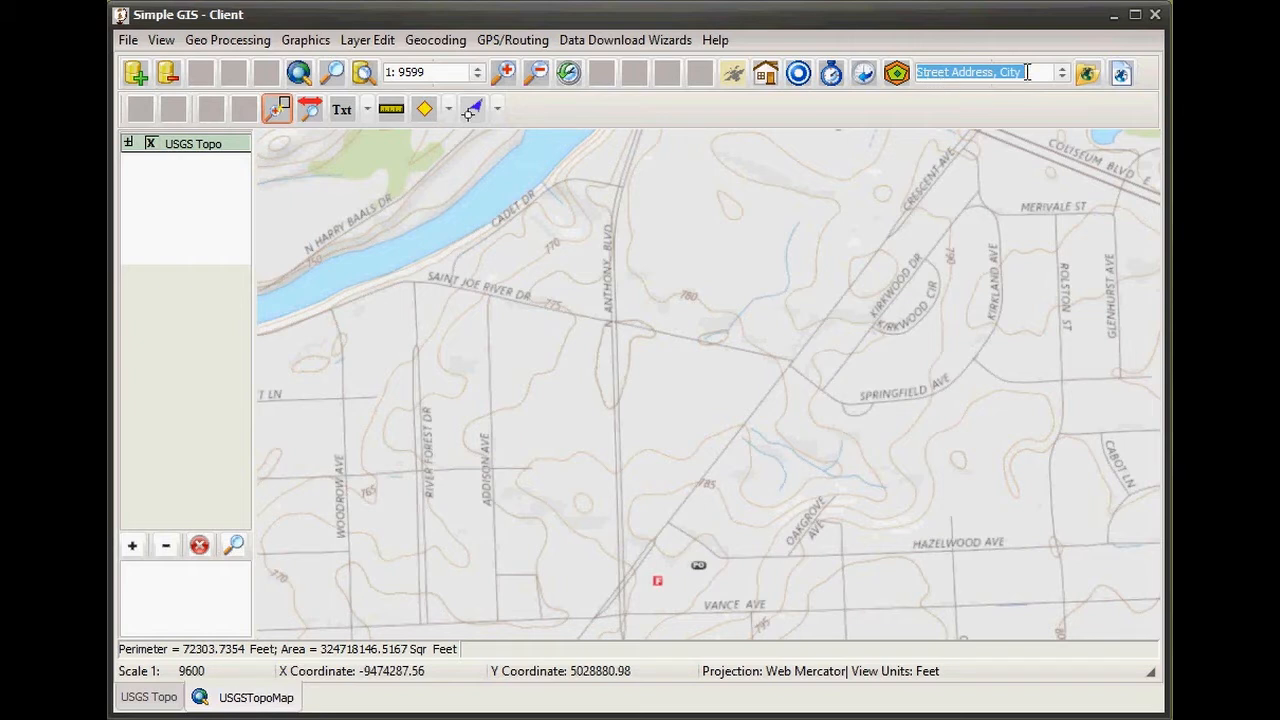
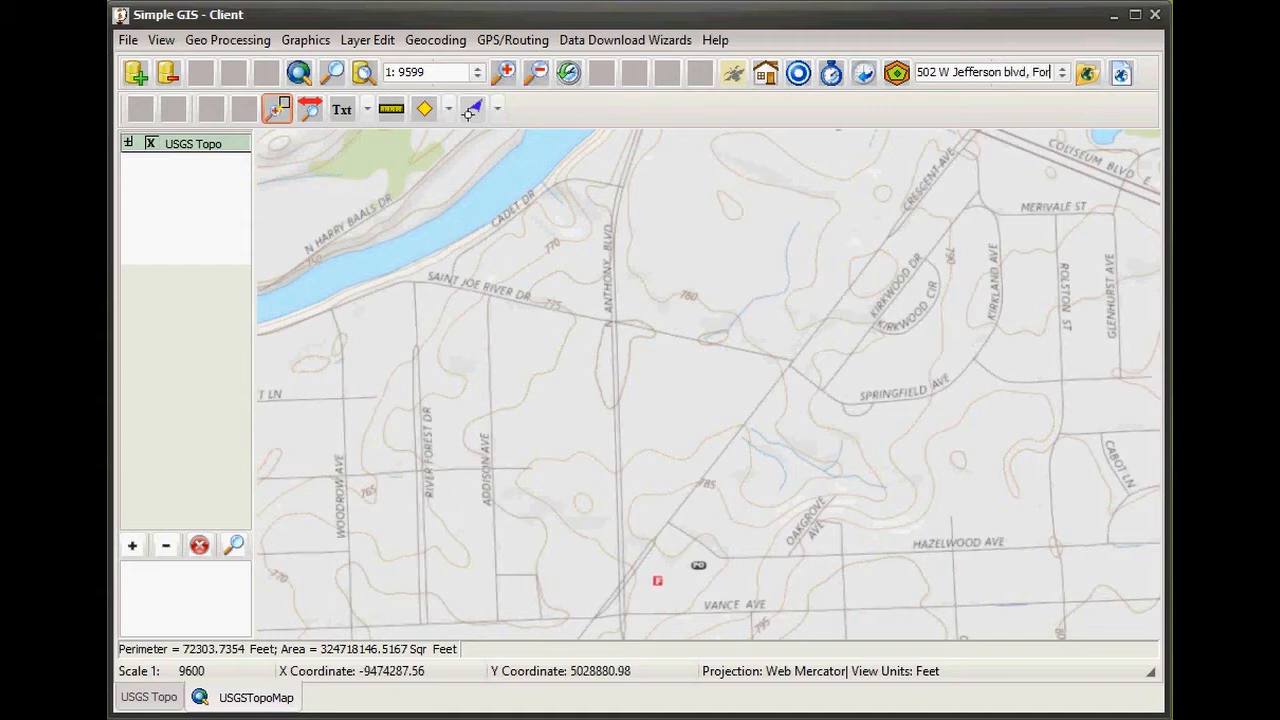
- Geocode a Fort Wayne street address onto the map, then switch to Calc
{"action": "key", "text": "Return"}
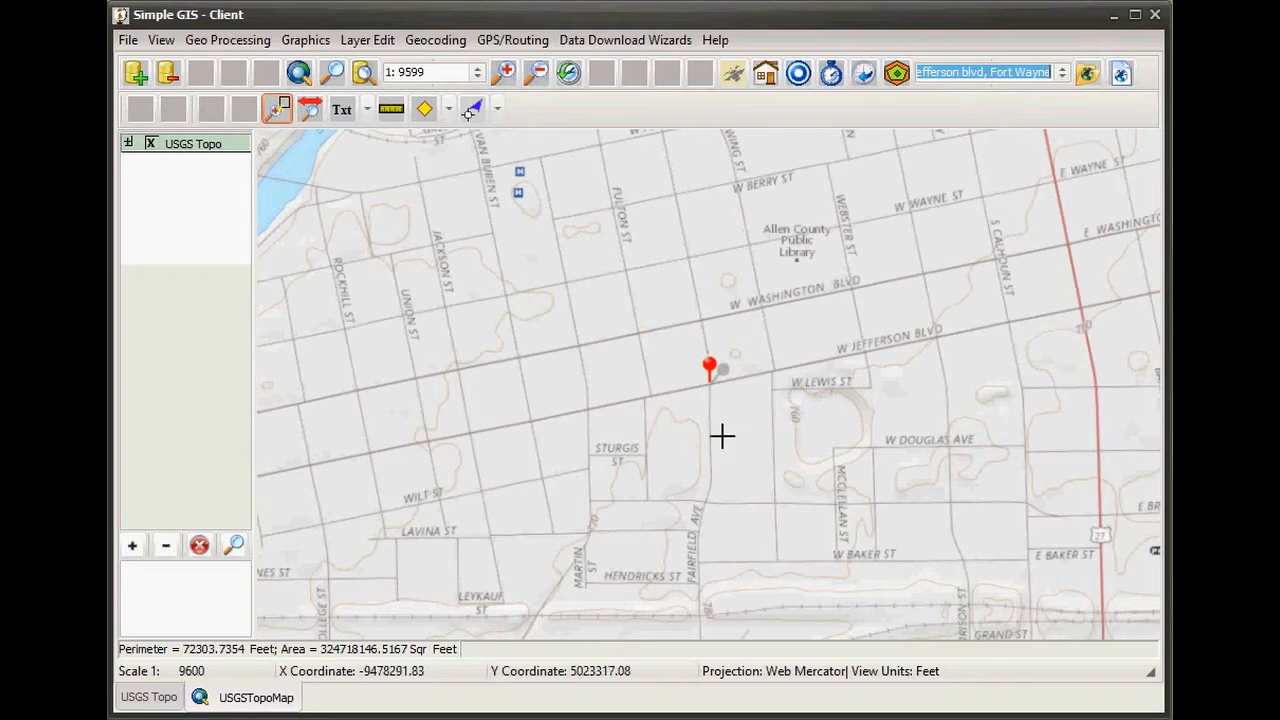
{"action": "key", "text": "alt+Tab"}
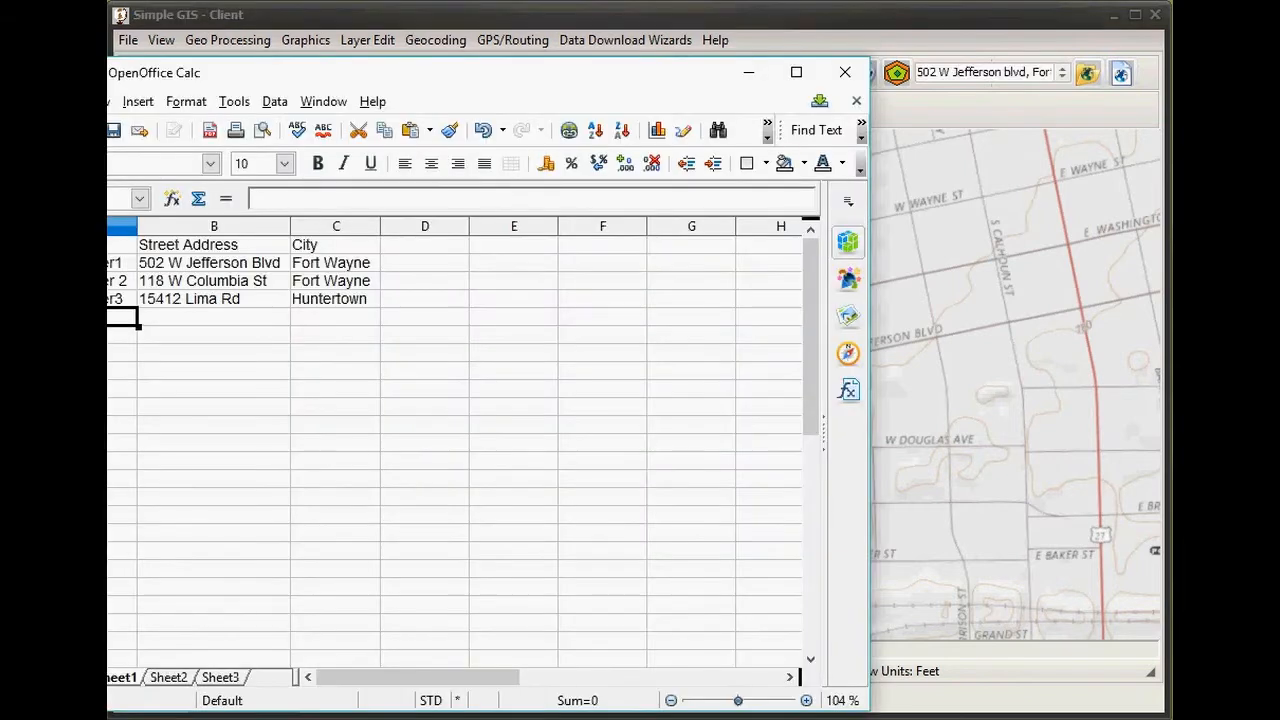
- Copy the customer table A1:C4 from Calc and bring the GIS client forward
{"action": "left_click_drag", "start_coordinate": [503, 83], "coordinate": [686, 56]}
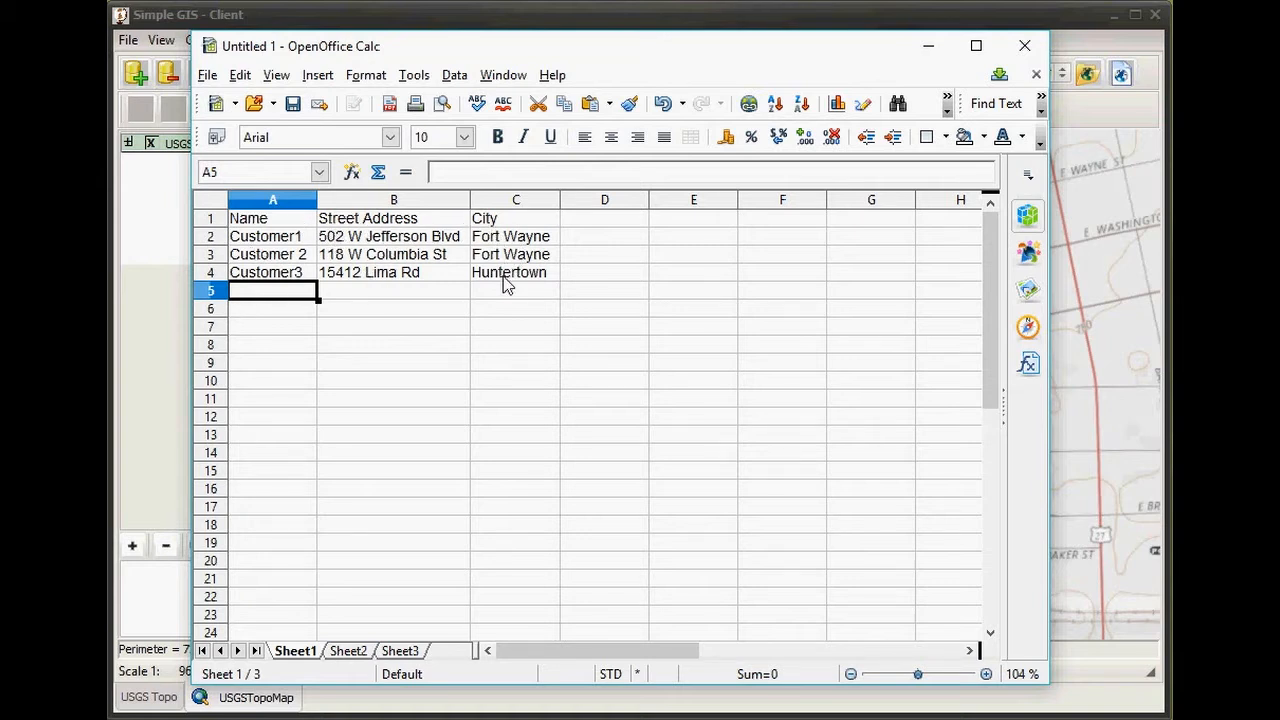
{"action": "left_click_drag", "start_coordinate": [247, 226], "coordinate": [513, 287]}
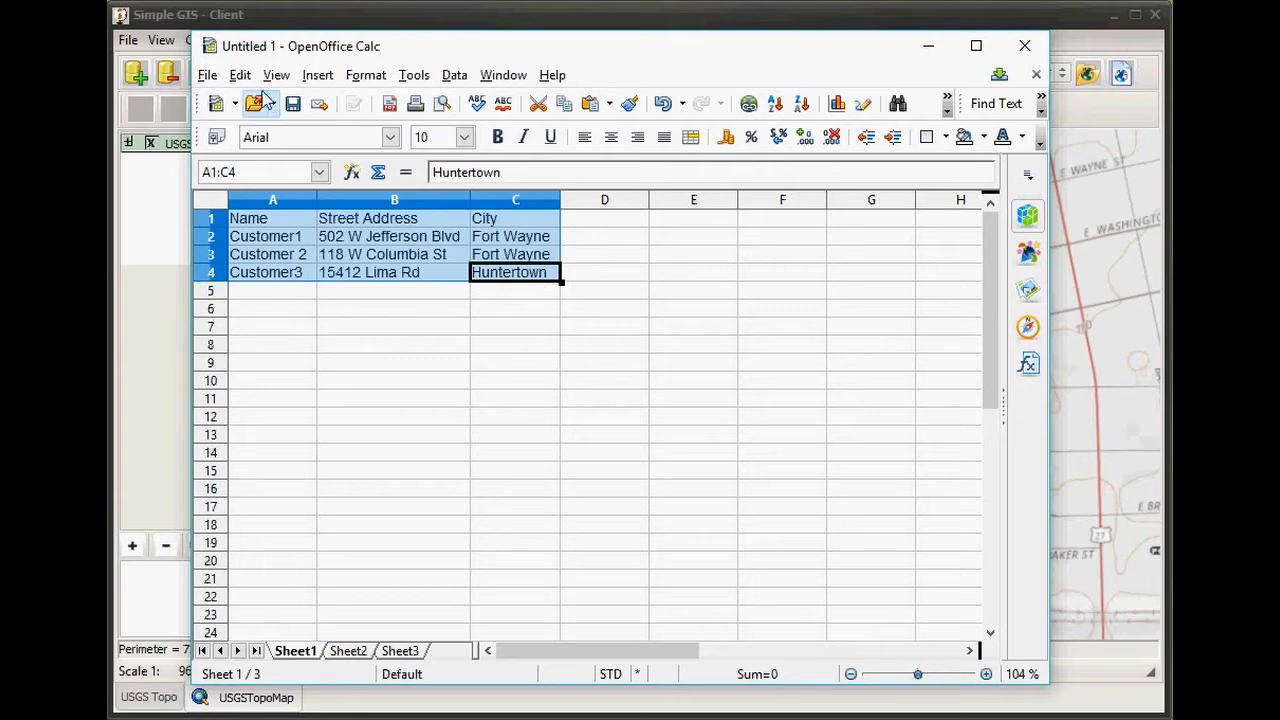
{"action": "left_click", "coordinate": [240, 75]}
{"action": "left_click", "coordinate": [288, 212]}
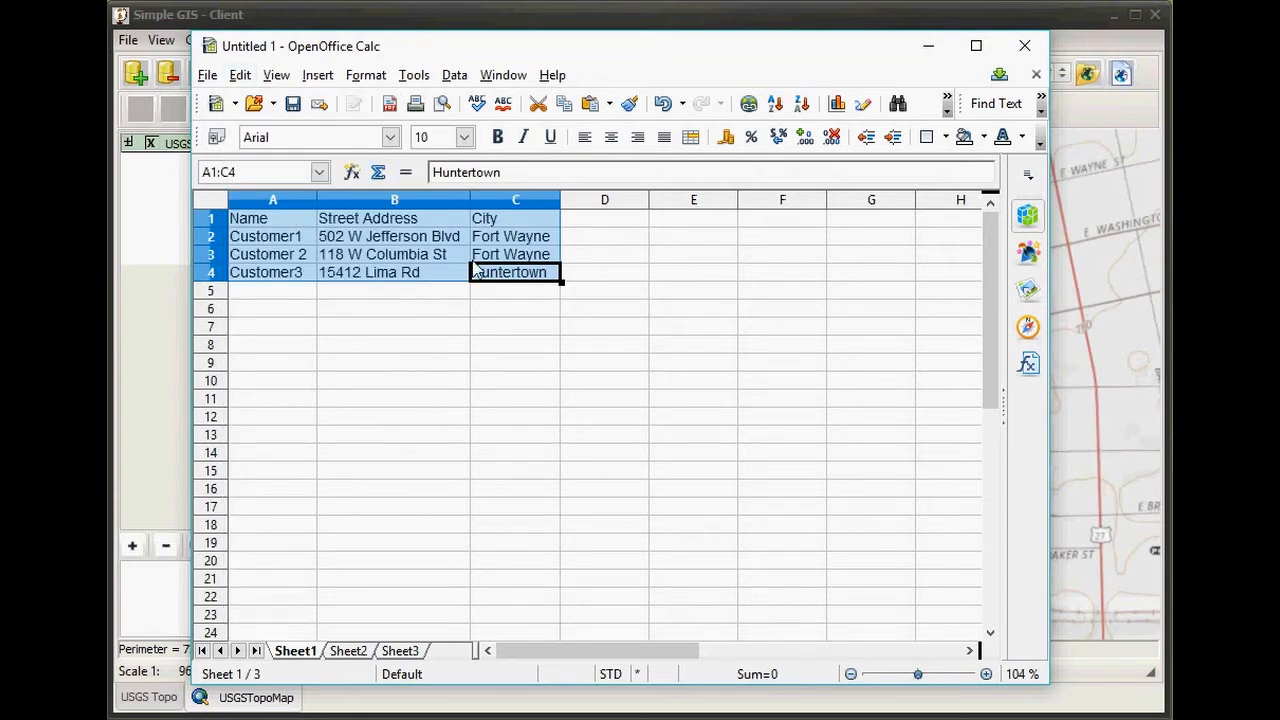
{"action": "left_click", "coordinate": [414, 16]}
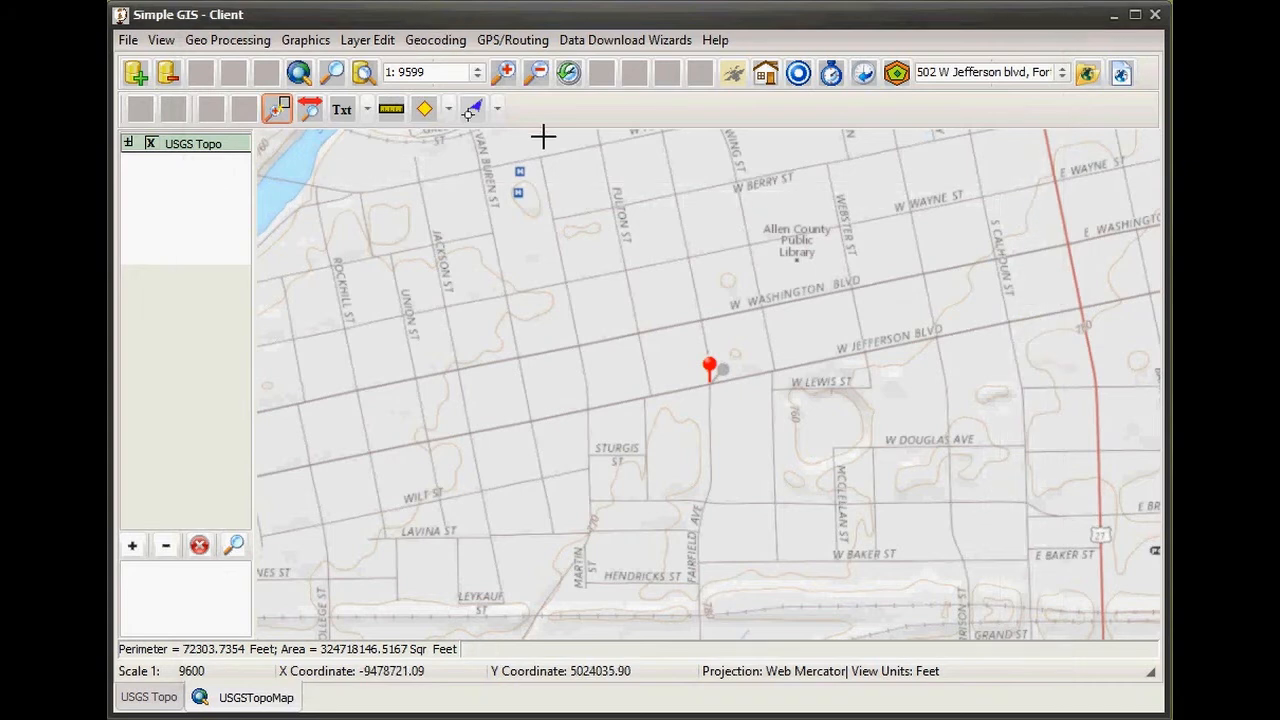
- Open Batch Geocode Data and paste the copied spreadsheet data into a new dBase file
{"action": "left_click", "coordinate": [447, 47]}
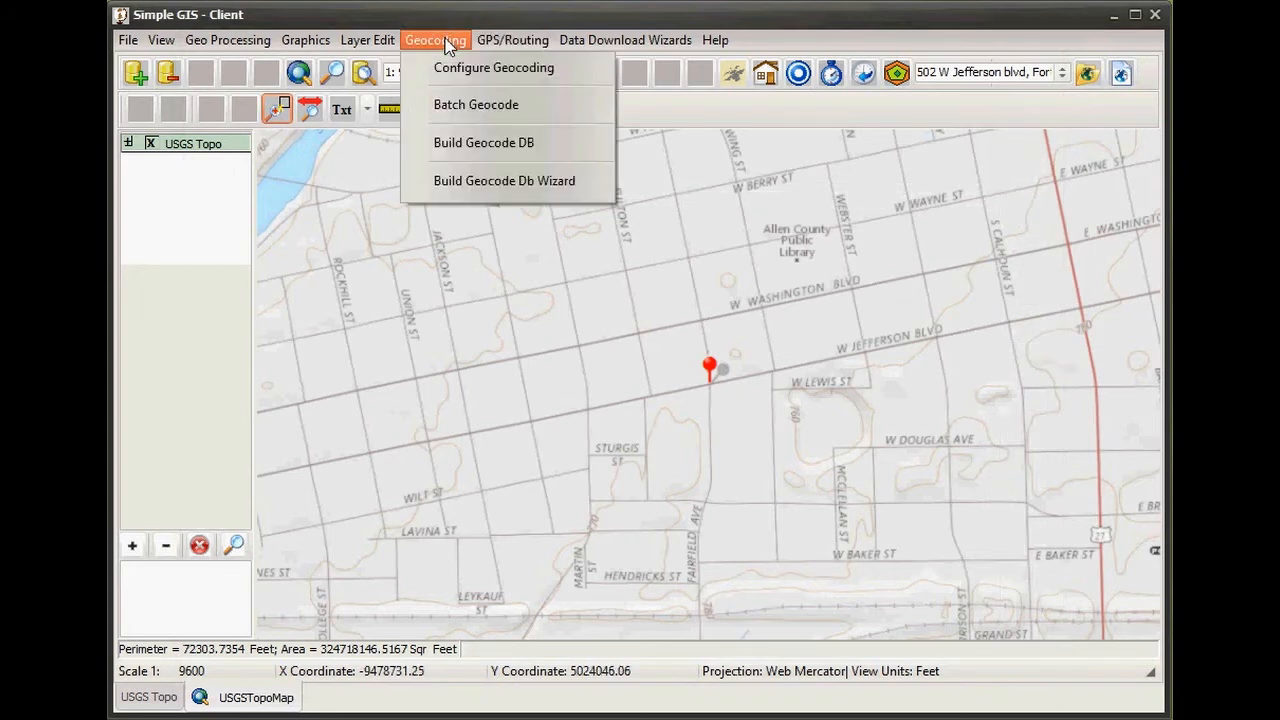
{"action": "left_click", "coordinate": [474, 105]}
{"action": "left_click_drag", "start_coordinate": [483, 162], "coordinate": [588, 119]}
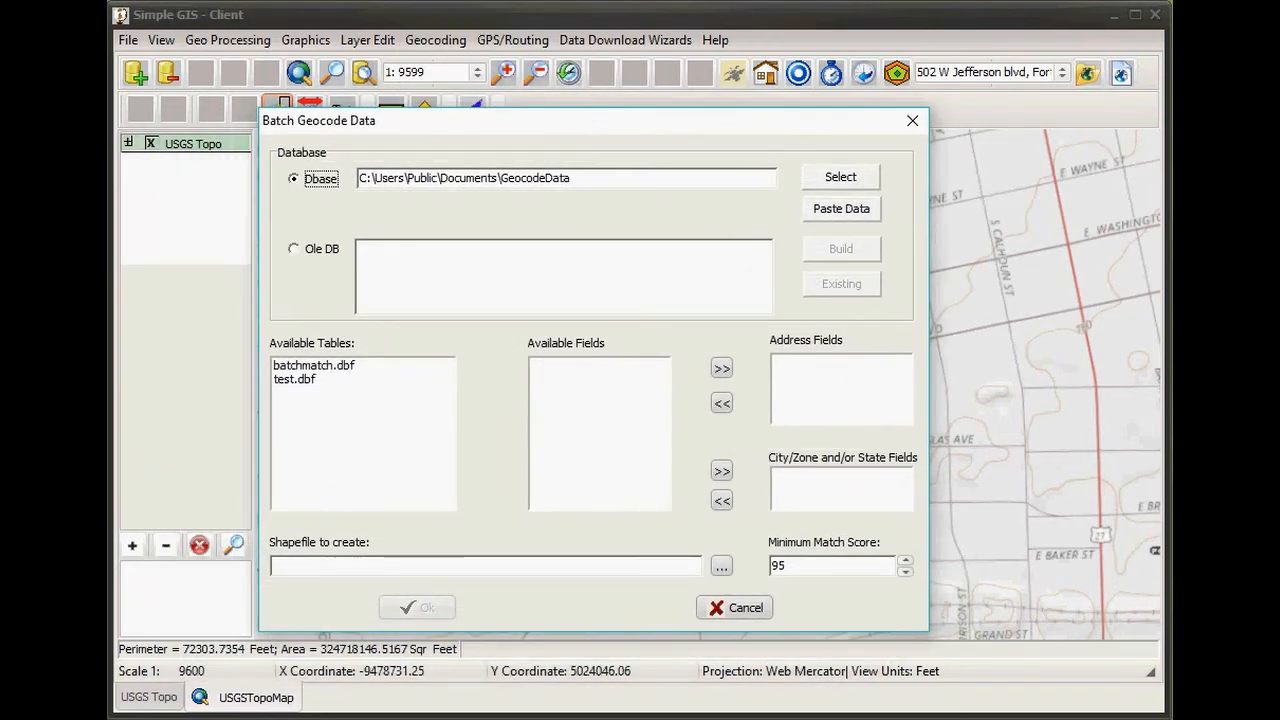
{"action": "left_click", "coordinate": [335, 718]}
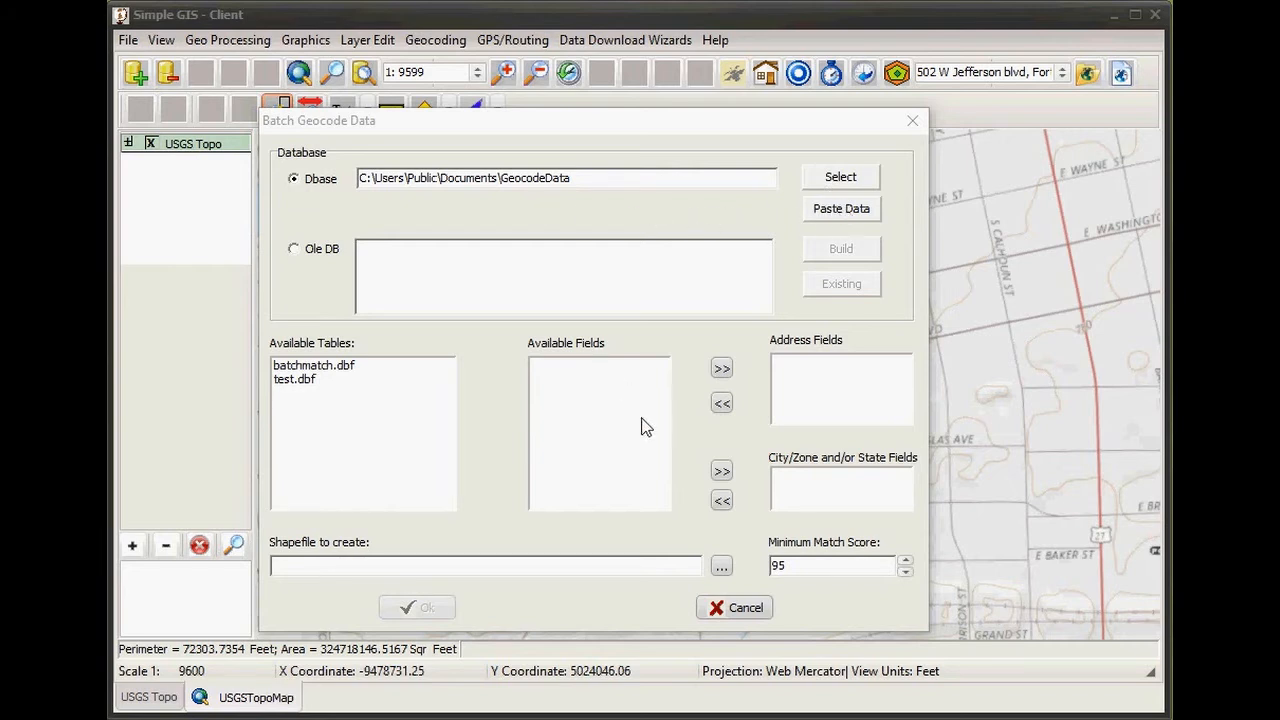
{"action": "left_click", "coordinate": [834, 212]}
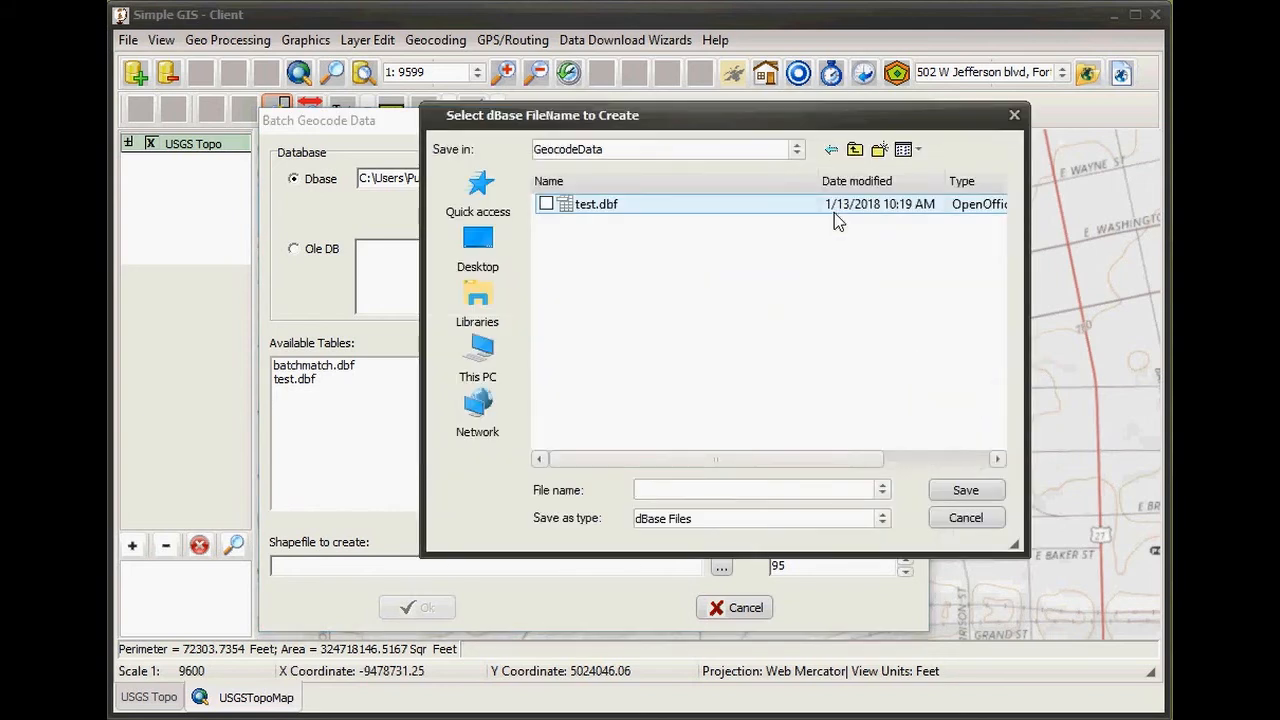
- Set the new dBase file name to test.dbf in the GeocodeData folder
{"action": "left_click_drag", "start_coordinate": [697, 133], "coordinate": [610, 150]}
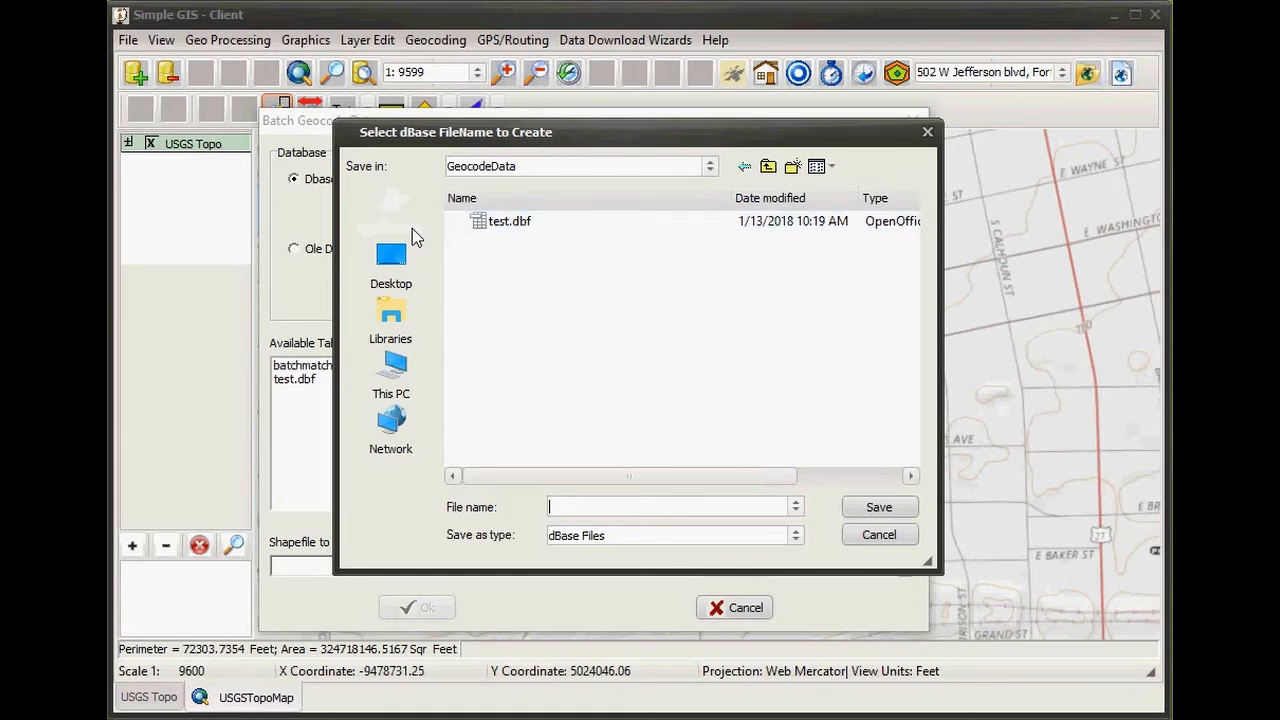
{"action": "left_click", "coordinate": [498, 234]}
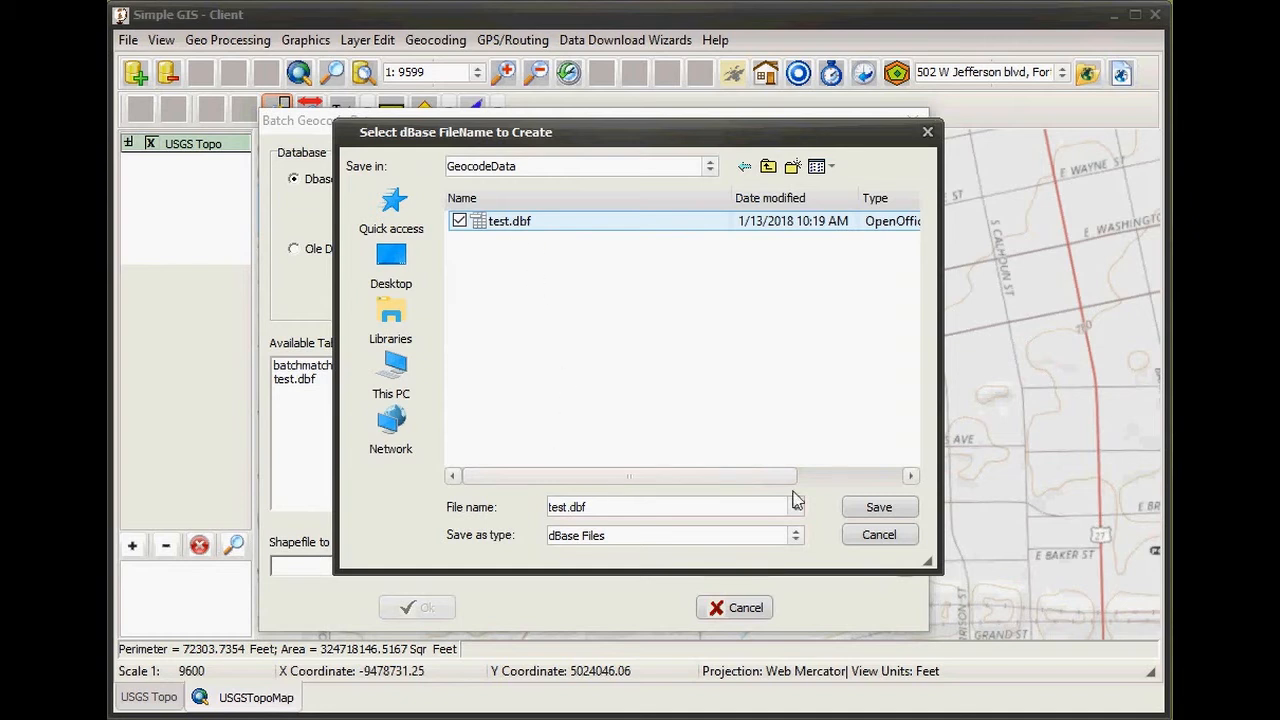
- Save the pasted data as test.dbf, confirming the first row holds field names
{"action": "left_click", "coordinate": [876, 508]}
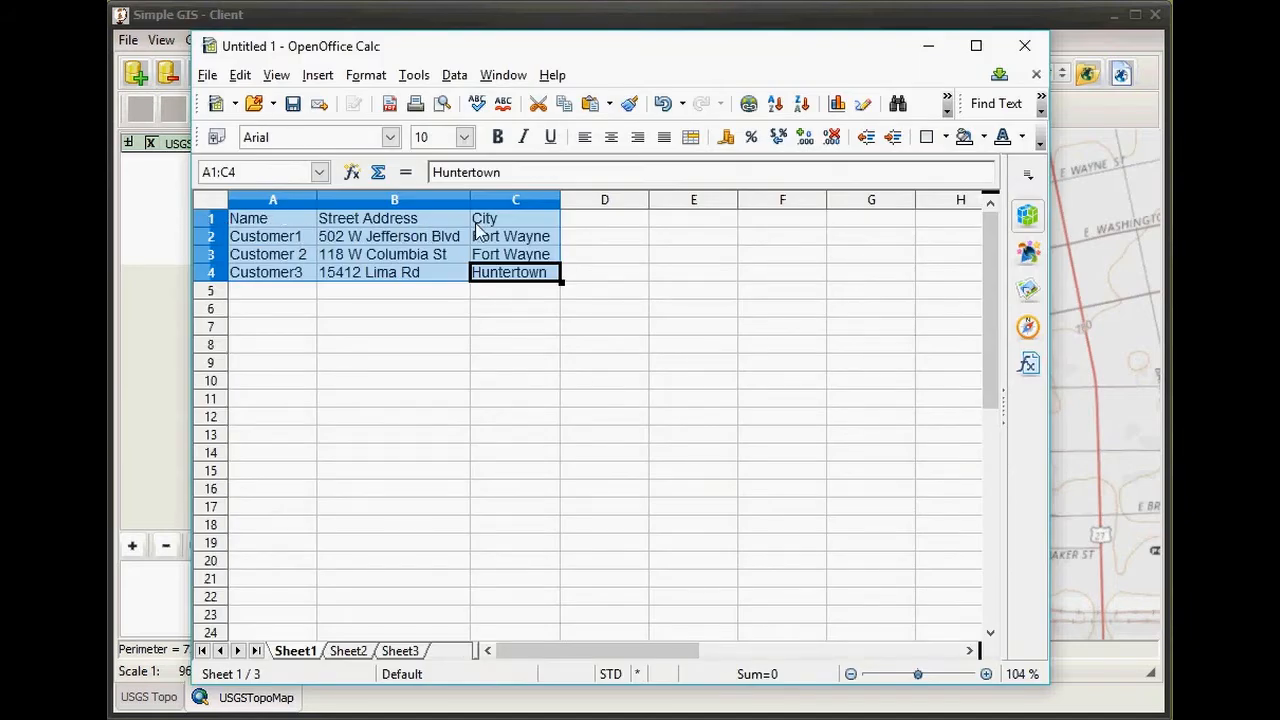
{"action": "left_click", "coordinate": [928, 45]}
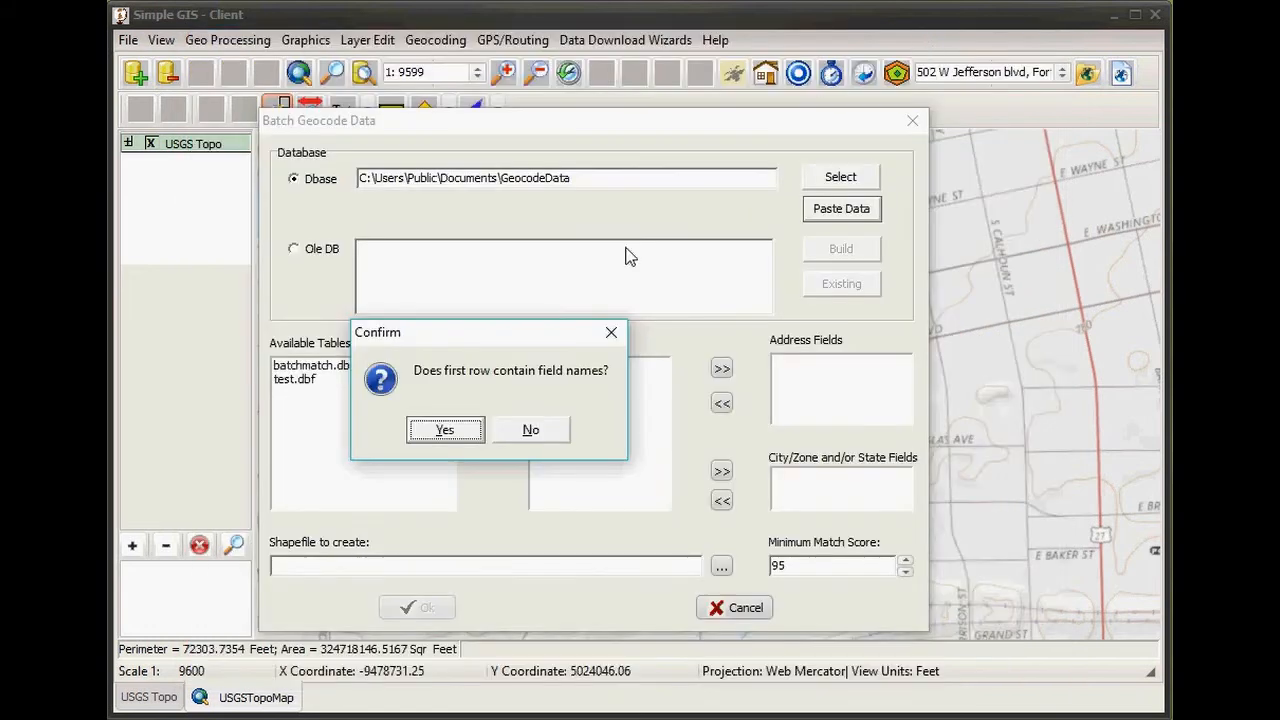
{"action": "left_click", "coordinate": [450, 432]}
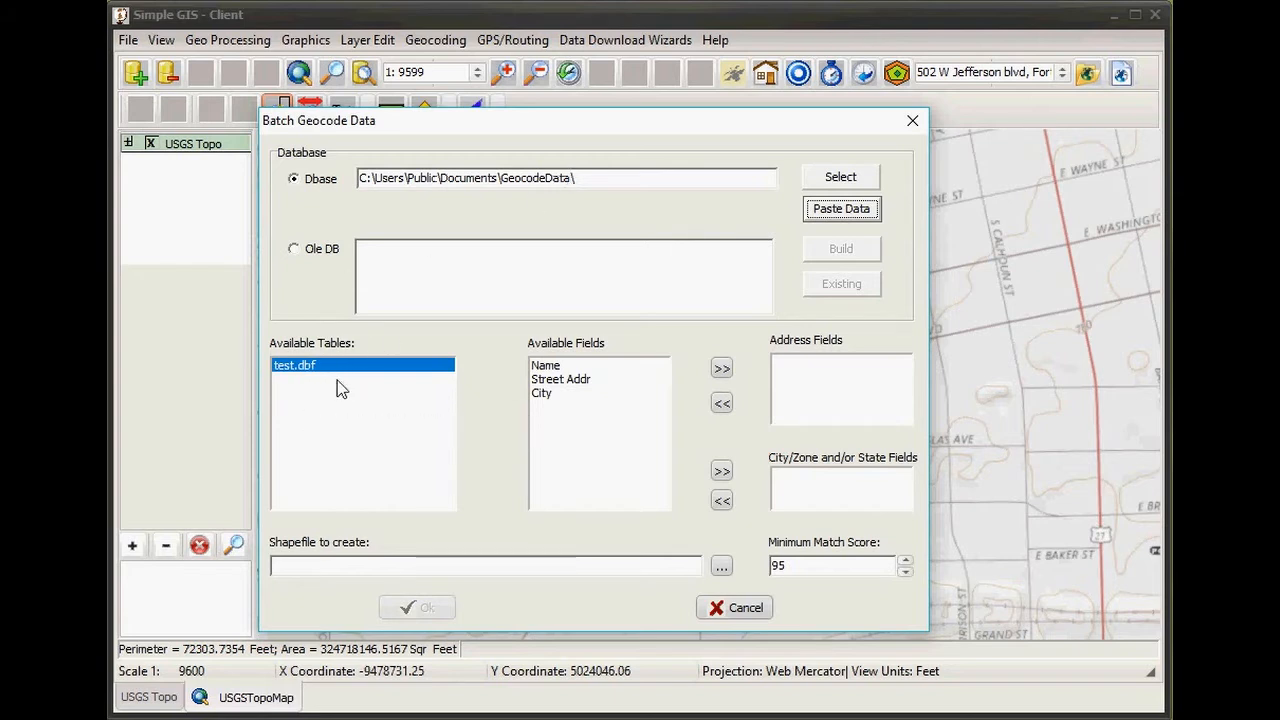
{"action": "left_click", "coordinate": [313, 367]}
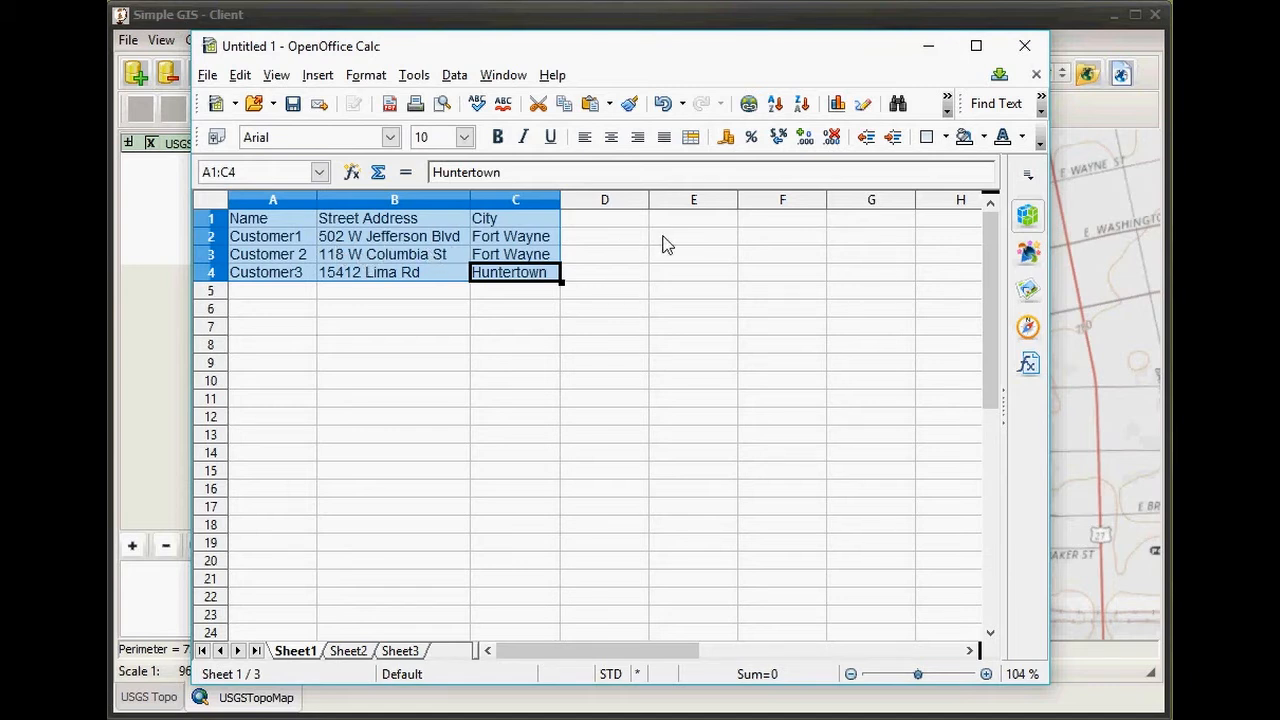
- Minimize the OpenOffice Calc address sheet to return to the Batch Geocode Data window listing test.dbf
{"action": "left_click", "coordinate": [928, 55]}
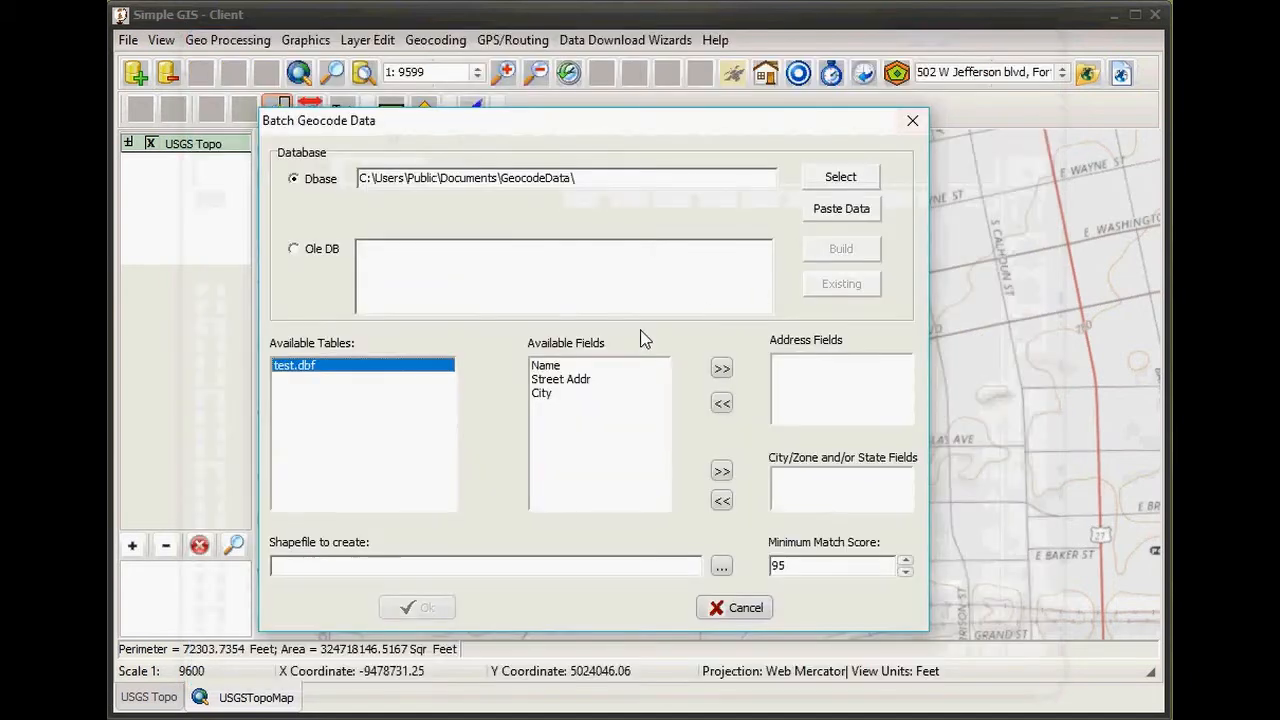
- Put Street Addr into the Address Fields list, removing and re-adding it once
{"action": "left_click", "coordinate": [562, 382]}
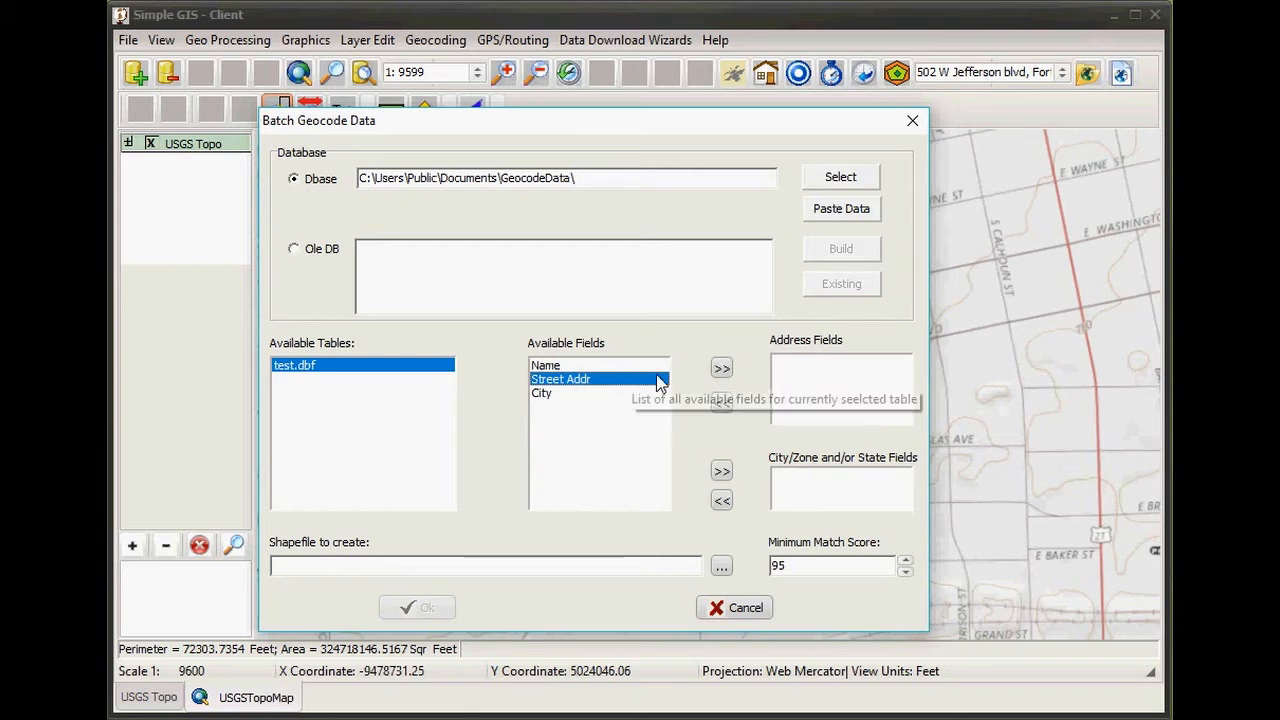
{"action": "left_click", "coordinate": [722, 370]}
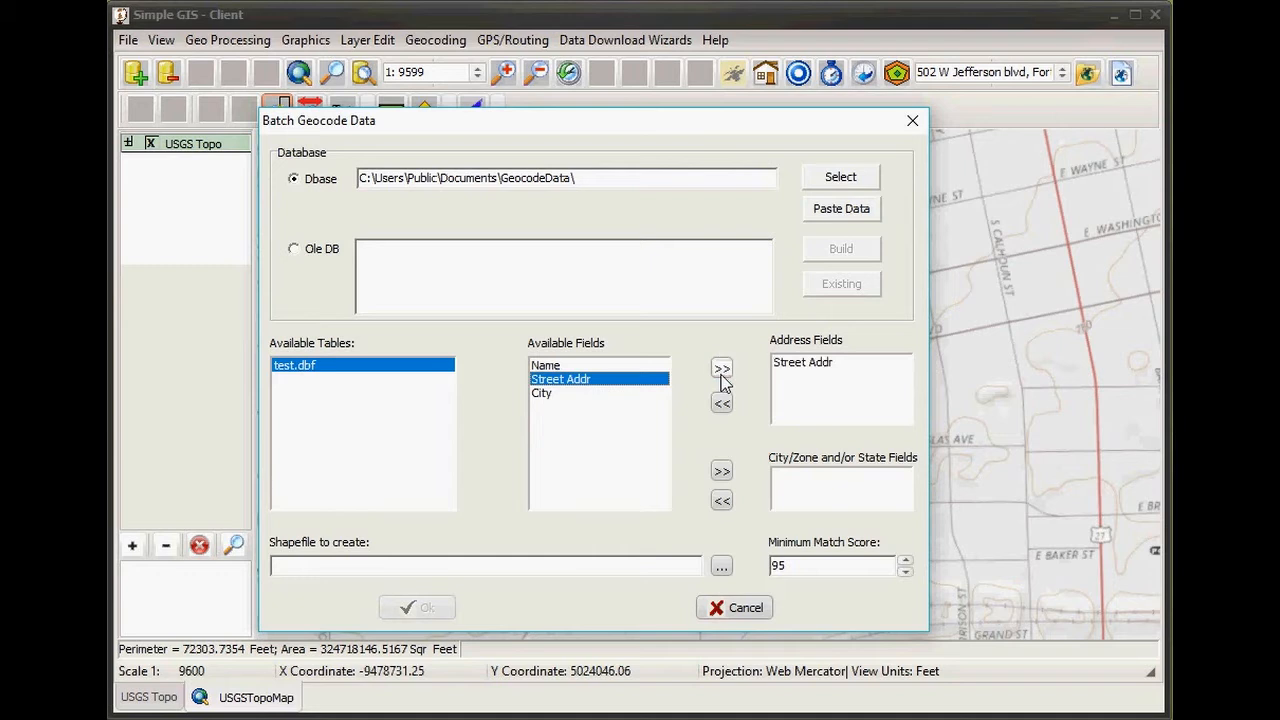
{"action": "left_click", "coordinate": [805, 364]}
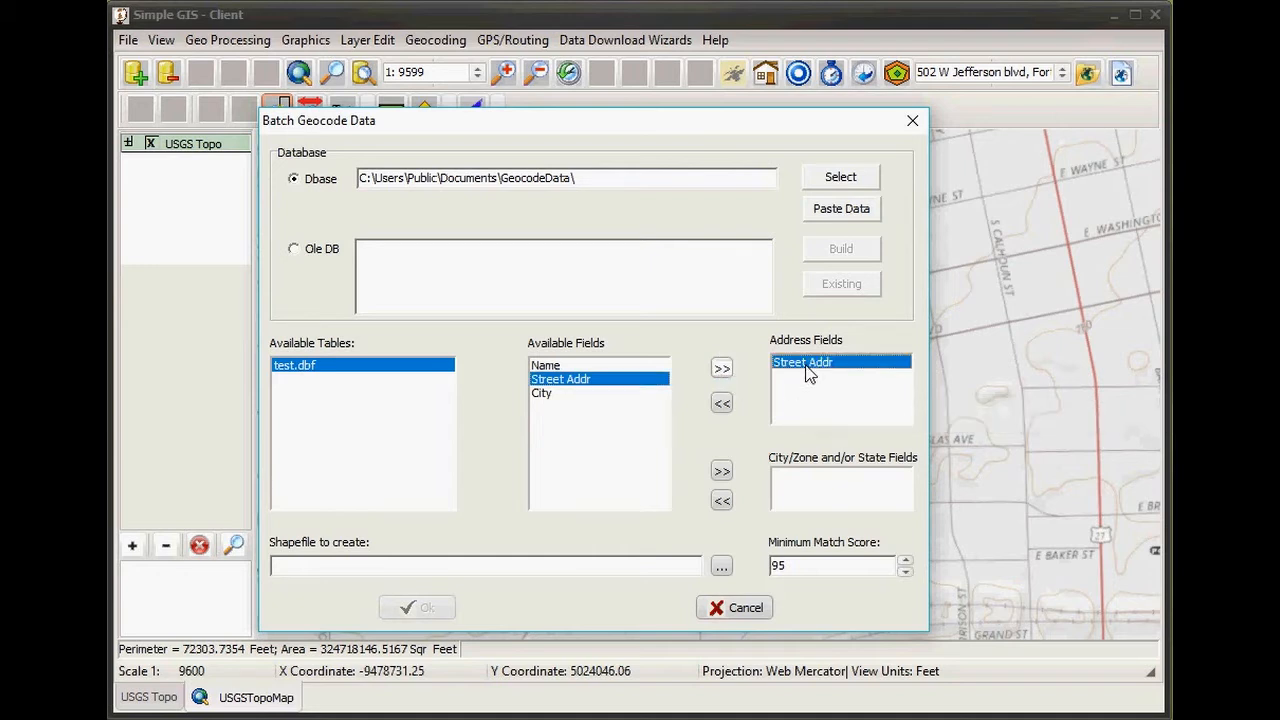
{"action": "left_click", "coordinate": [722, 410]}
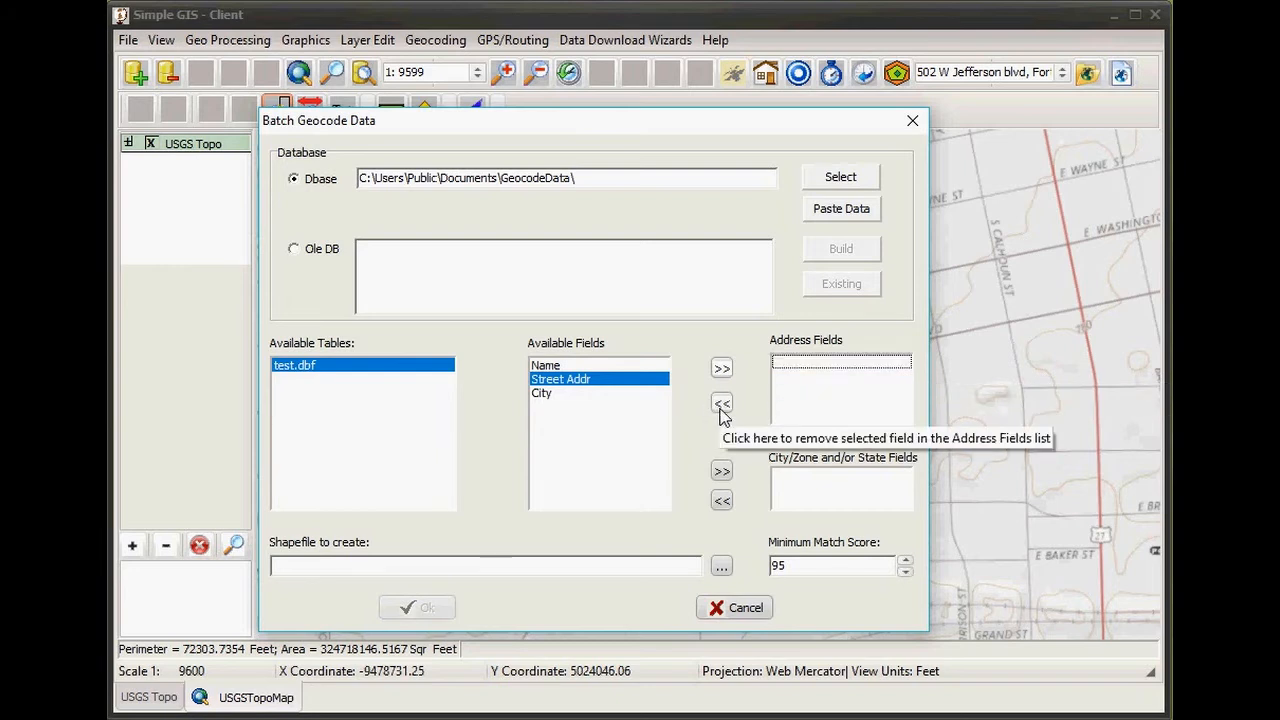
{"action": "left_click", "coordinate": [632, 389]}
{"action": "left_click", "coordinate": [722, 369]}
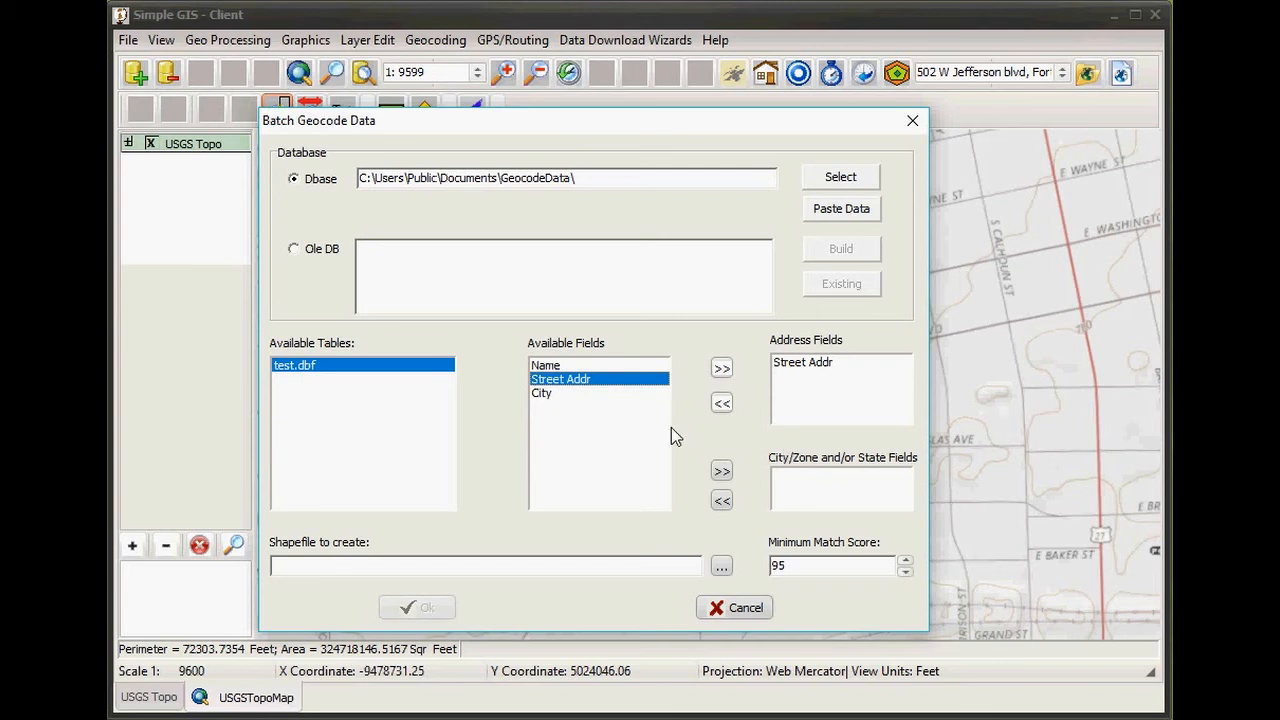
- Add City to the City/Zone and/or State Fields and begin choosing the output shapefile
{"action": "left_click", "coordinate": [551, 397]}
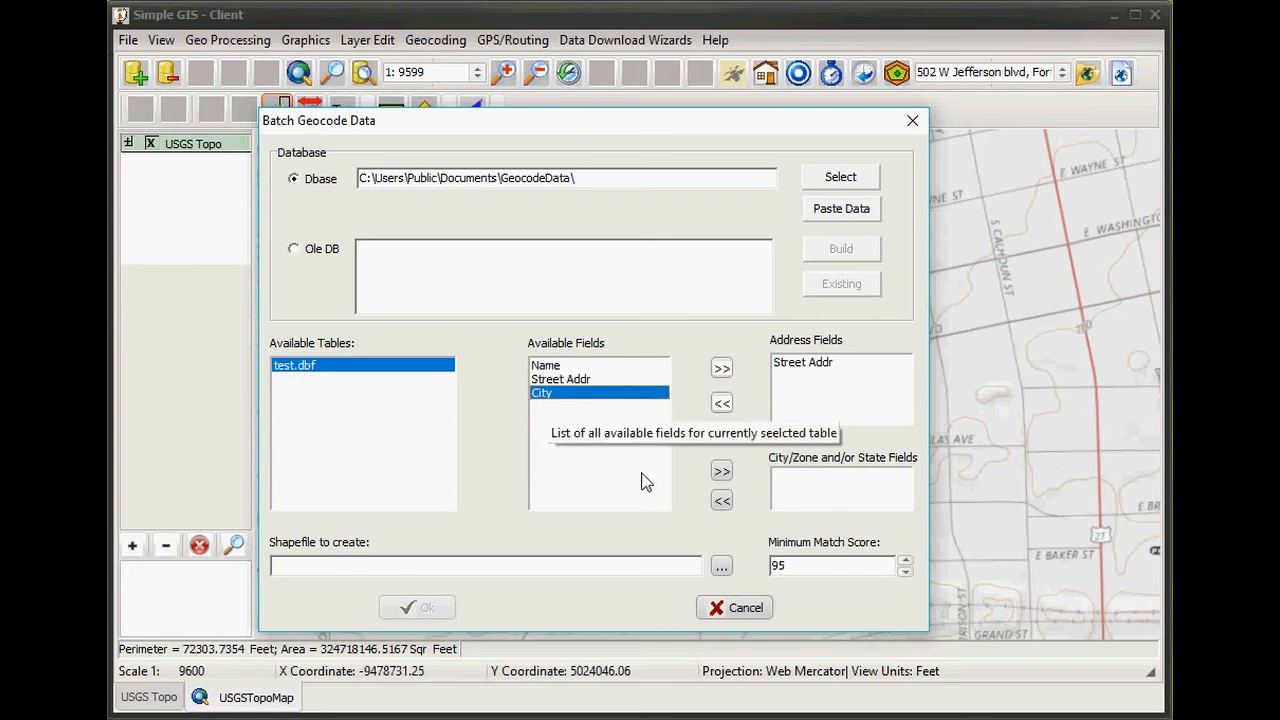
{"action": "left_click", "coordinate": [718, 478]}
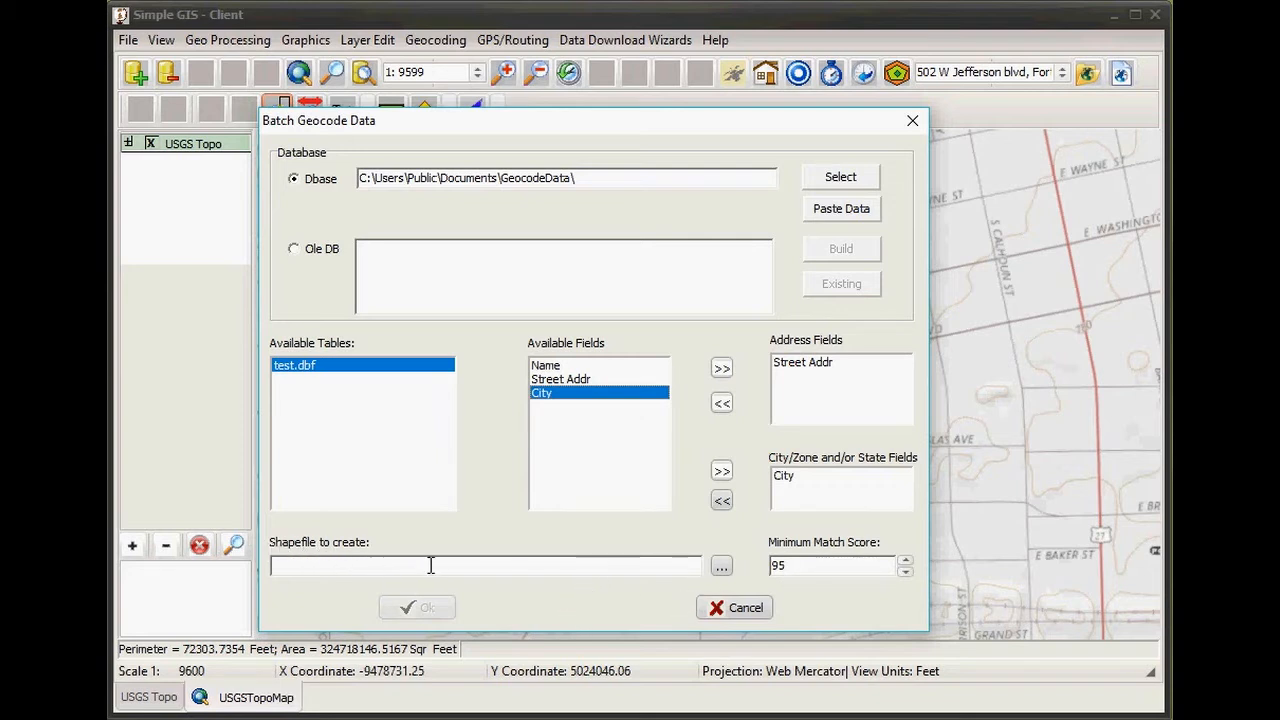
{"action": "left_click", "coordinate": [724, 572]}
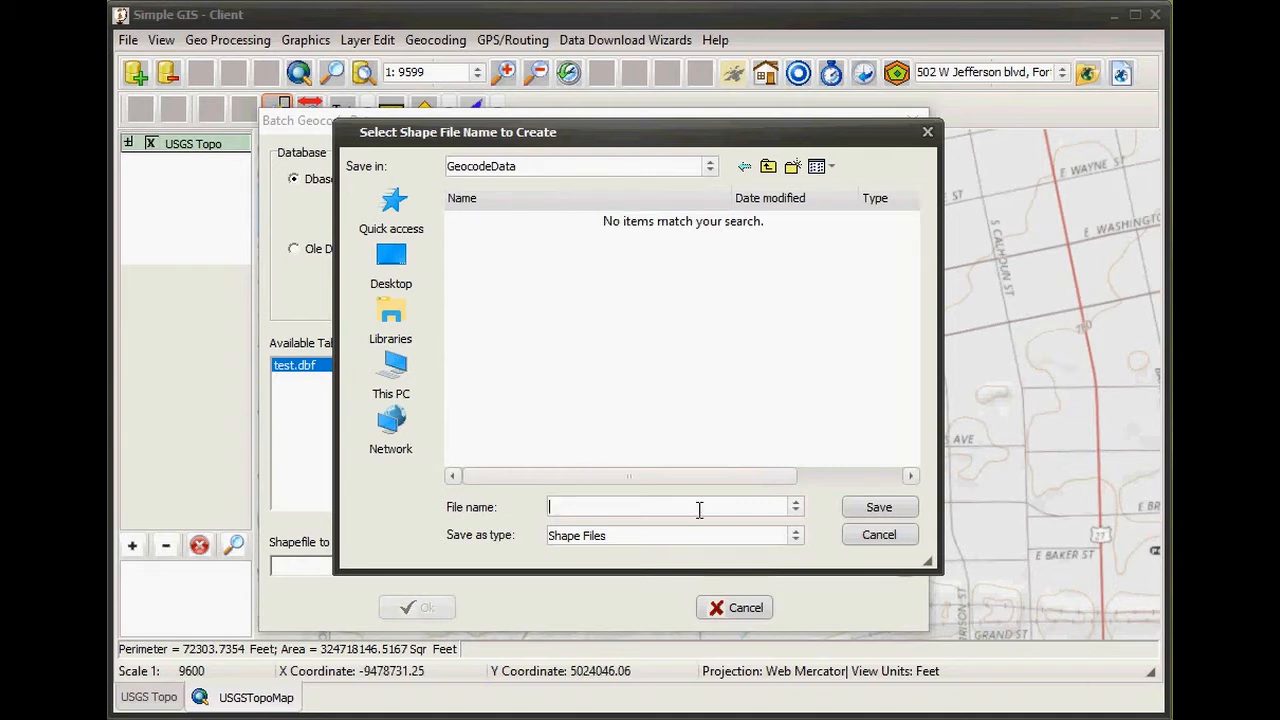
- Save the output as MyBatchMatch.shp and run the batch geocode
{"action": "type", "text": "MyBatchMatch"}
{"action": "left_click", "coordinate": [877, 512]}
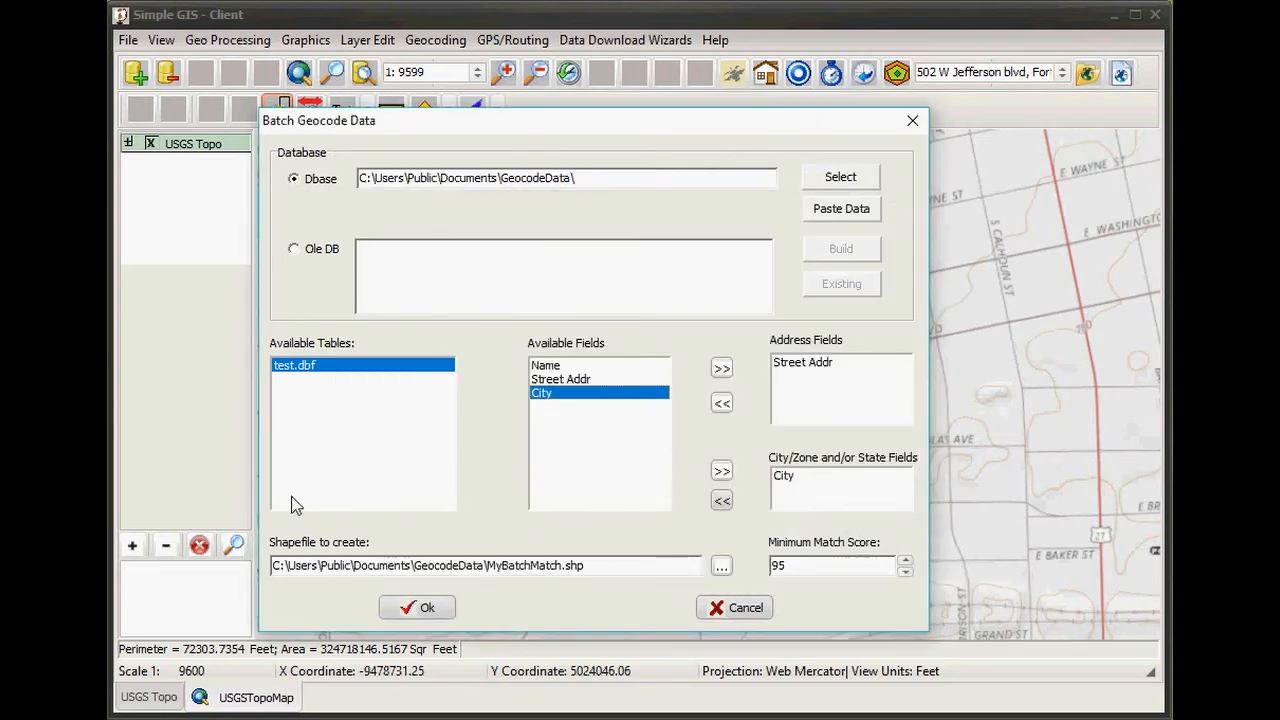
{"action": "left_click", "coordinate": [412, 606]}
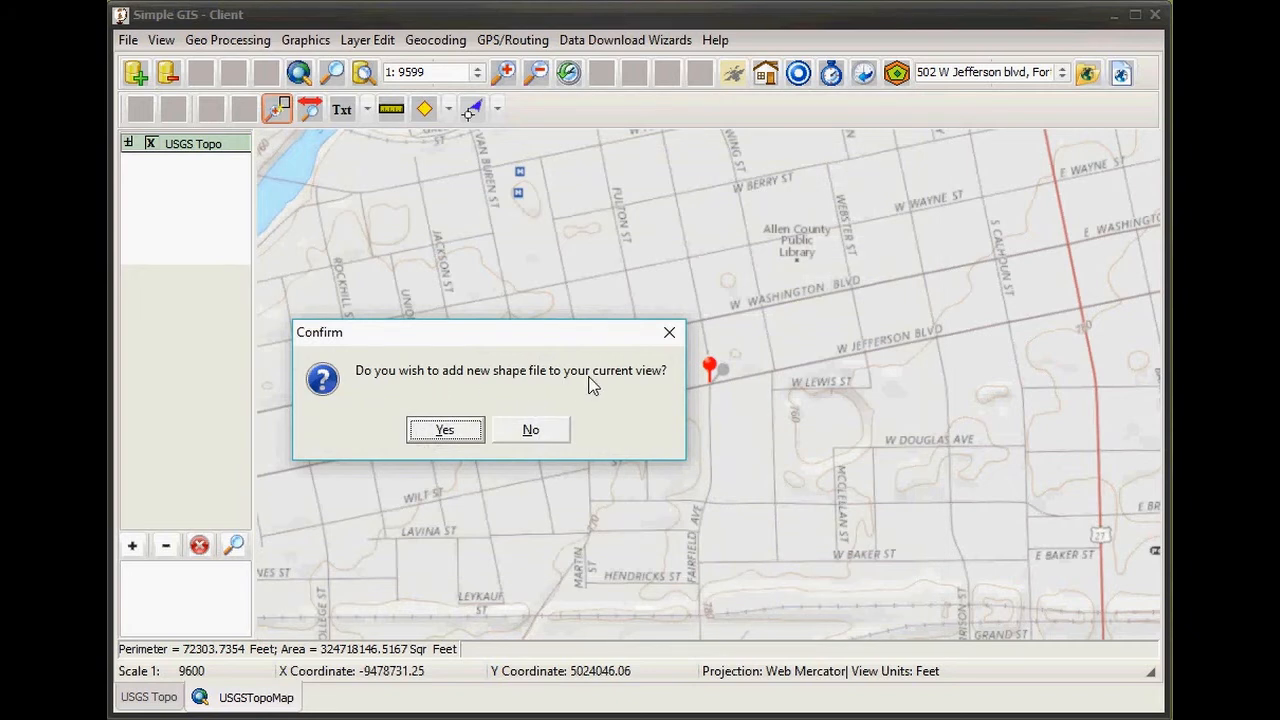
- Add MyBatchMatch.shp to the map and identify the Customer 2 pin in Fort Wayne
{"action": "left_click", "coordinate": [445, 430]}
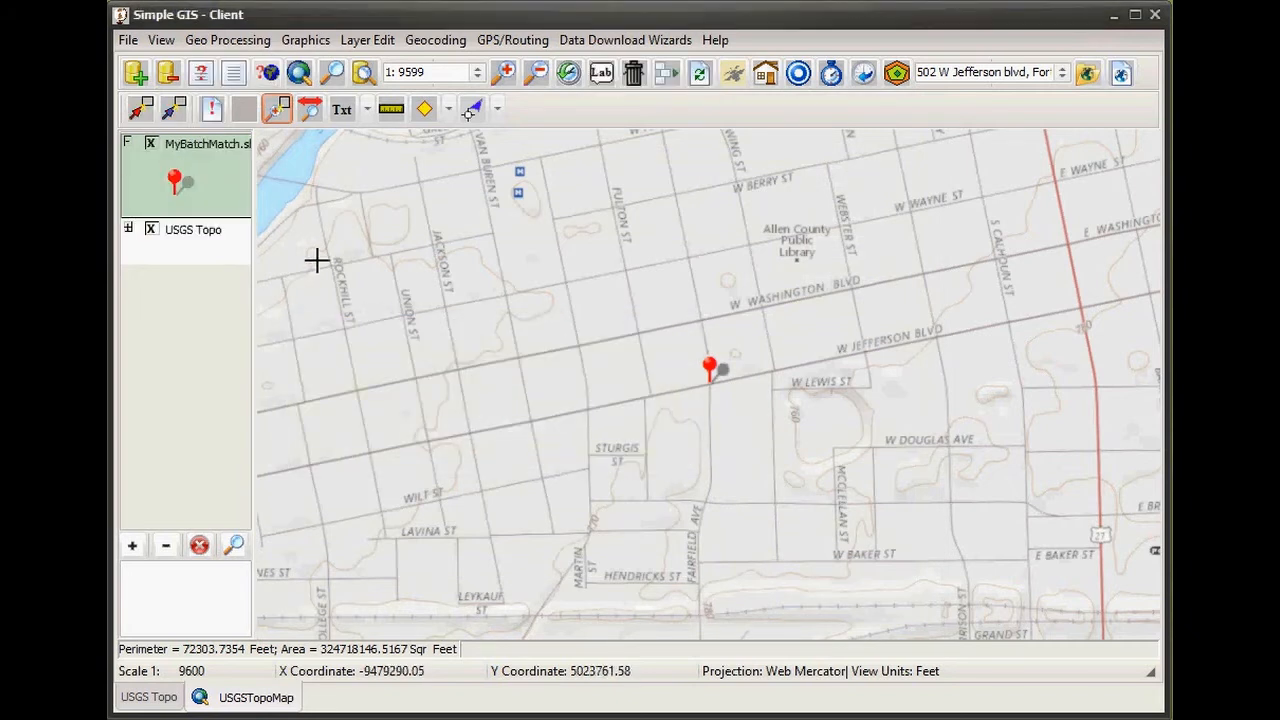
{"action": "left_click", "coordinate": [743, 434]}
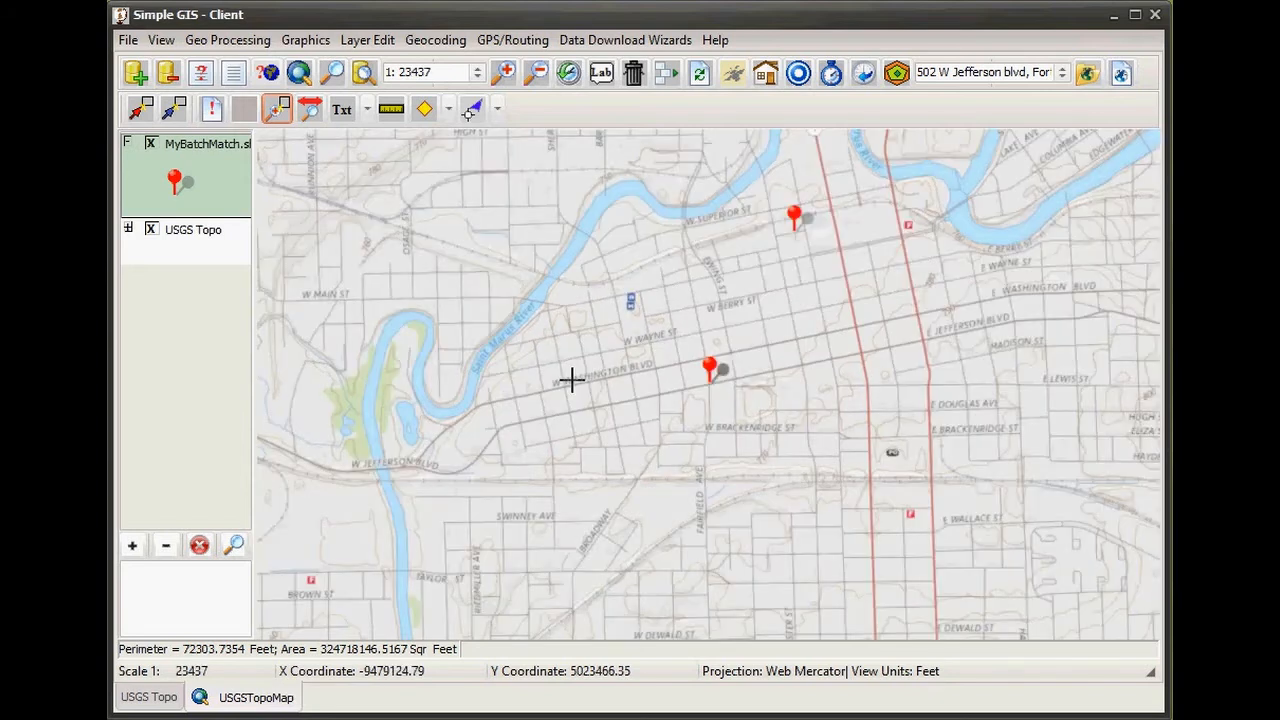
{"action": "left_click_drag", "start_coordinate": [806, 386], "coordinate": [593, 466]}
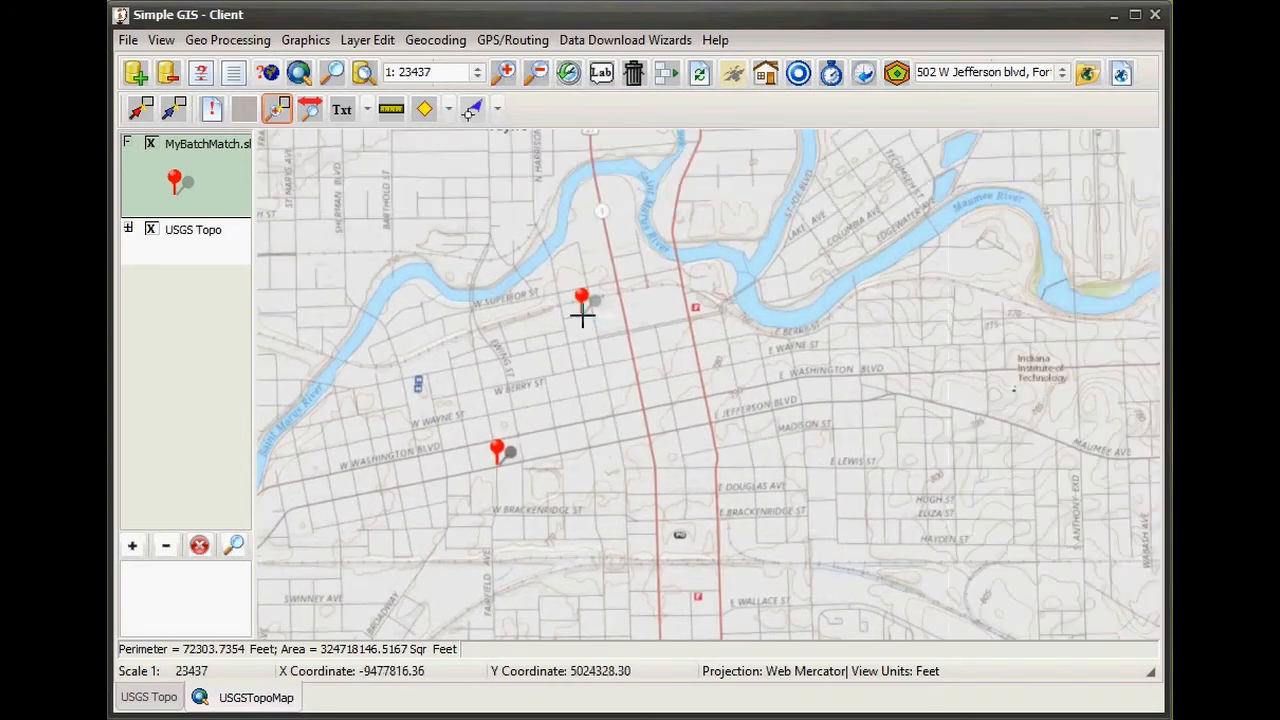
{"action": "left_click", "coordinate": [211, 113]}
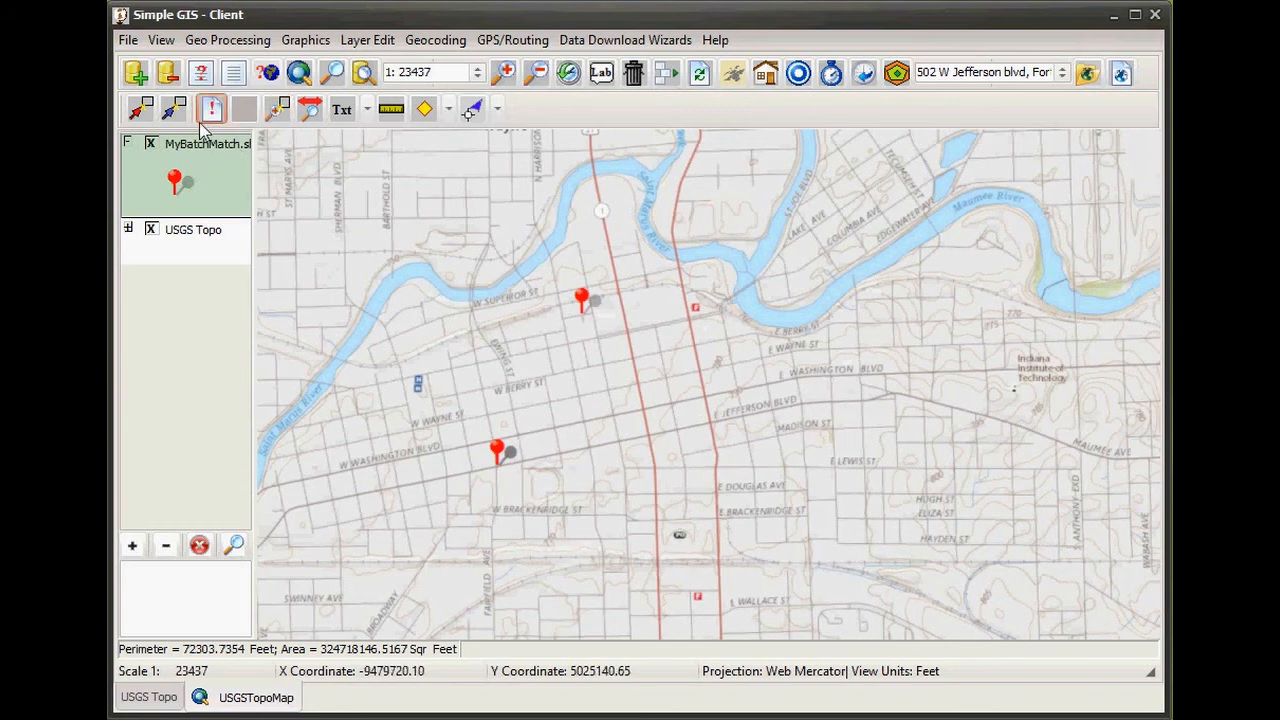
{"action": "left_click", "coordinate": [581, 313]}
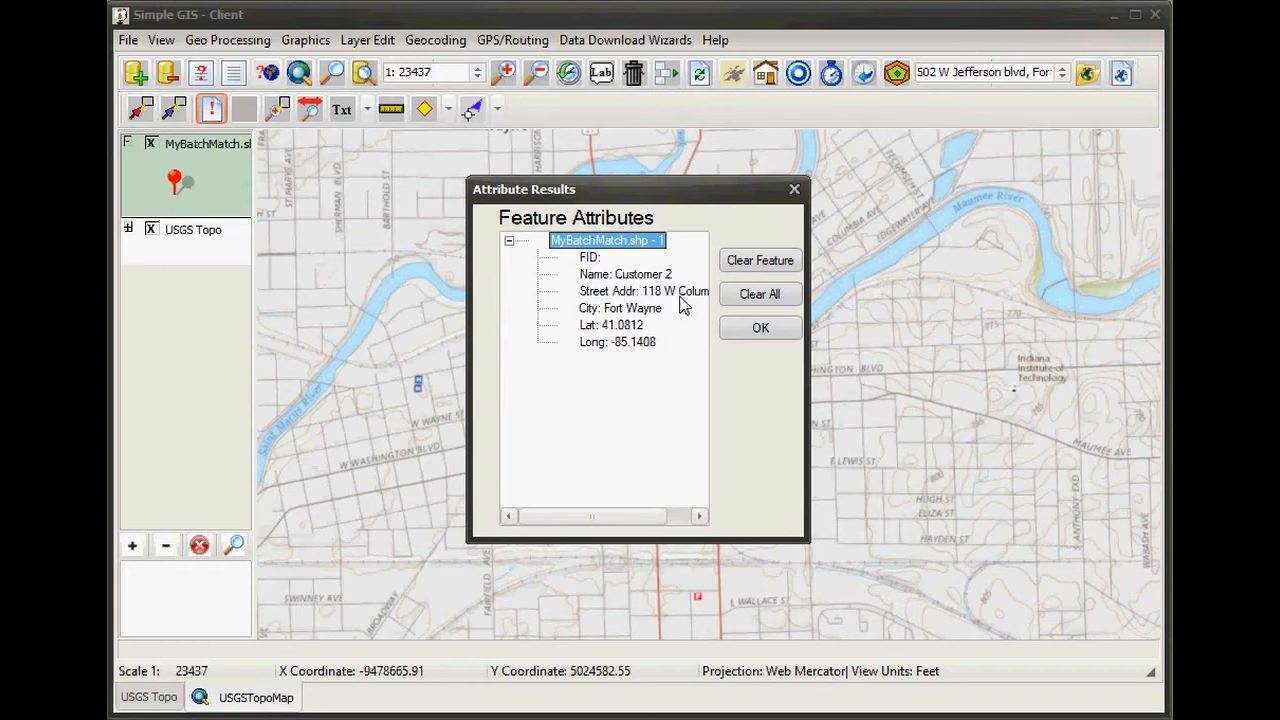
- Review the pin's latitude and longitude rows, then close Attribute Results
{"action": "left_click", "coordinate": [622, 343]}
{"action": "key", "text": "Up"}
{"action": "left_click", "coordinate": [615, 345]}
{"action": "left_click", "coordinate": [757, 330]}
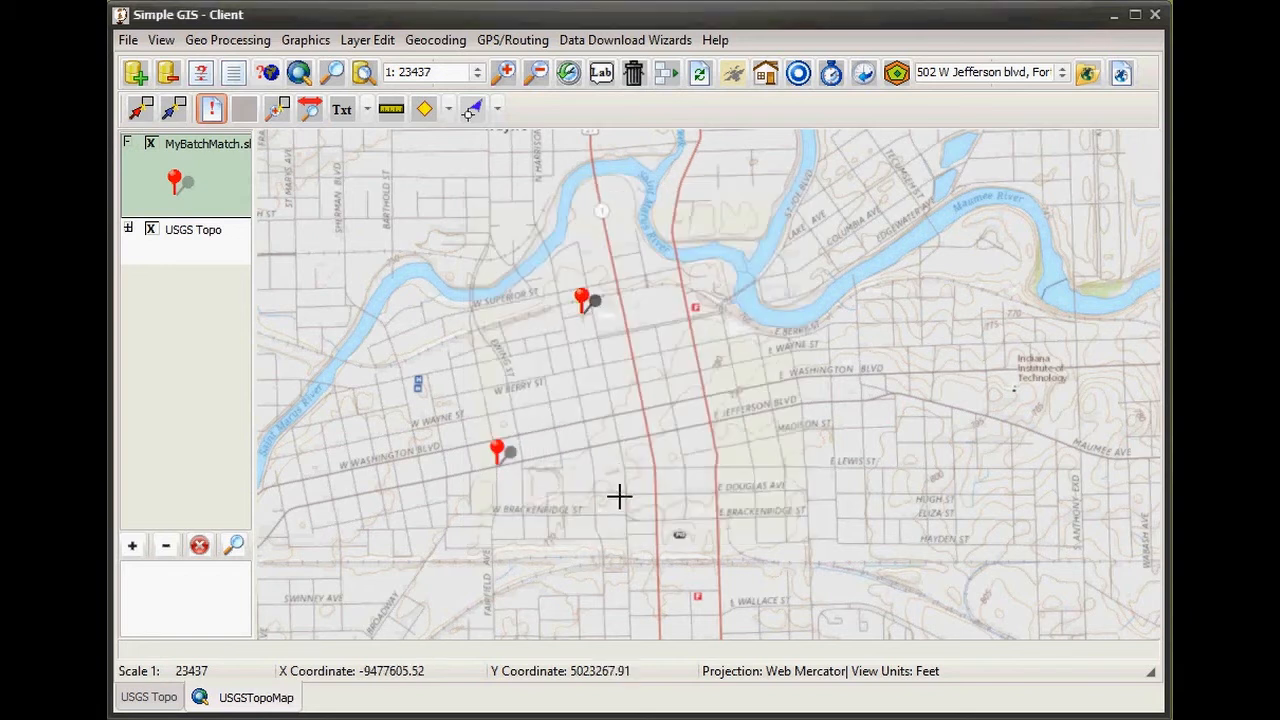
{"action": "scroll", "coordinate": [628, 493], "scroll_direction": "down", "scroll_amount": 4}
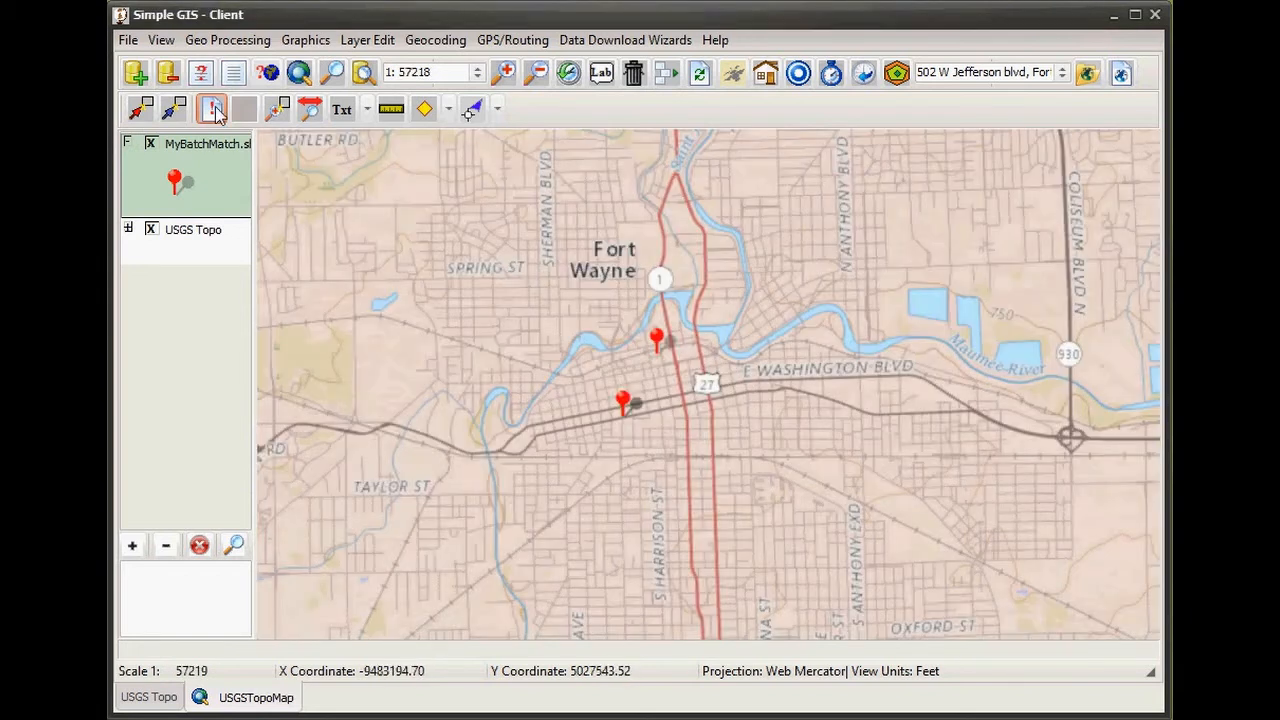
- Check the lower and northern pins' attributes, then pan to the Fort Wayne pins
{"action": "left_click", "coordinate": [622, 418]}
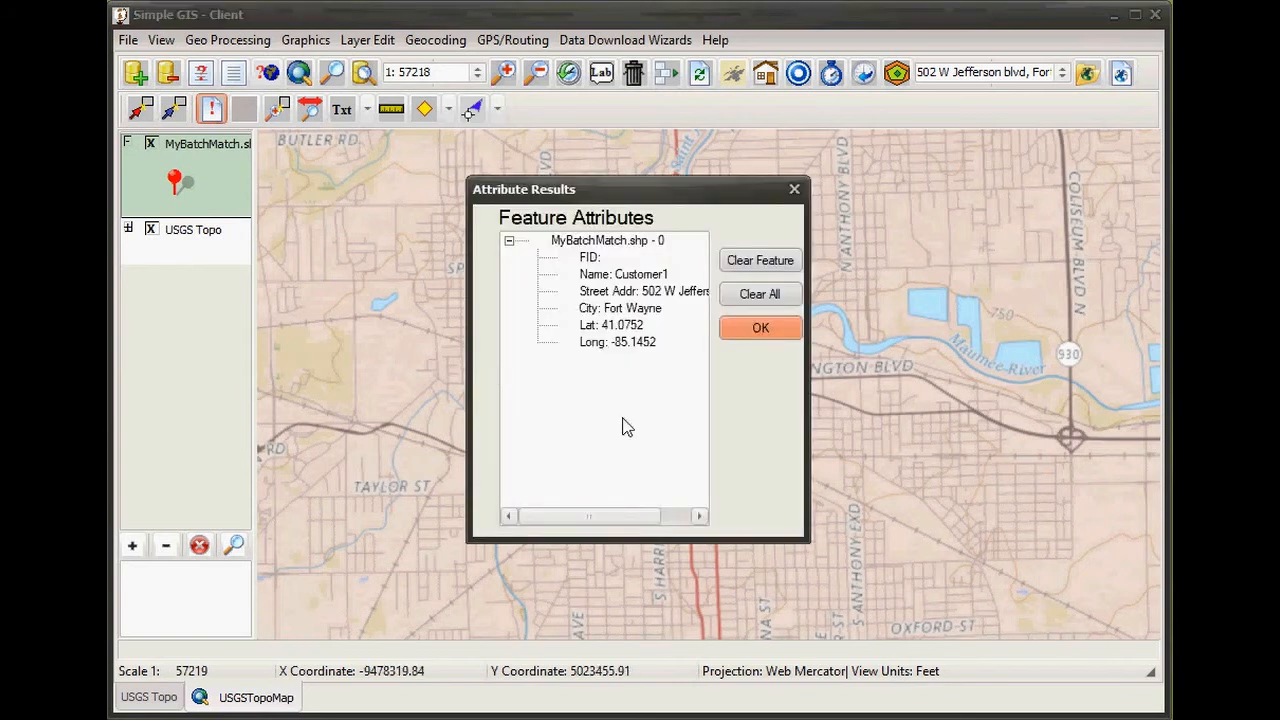
{"action": "left_click", "coordinate": [737, 338]}
{"action": "scroll", "coordinate": [743, 330], "scroll_direction": "down", "scroll_amount": 2}
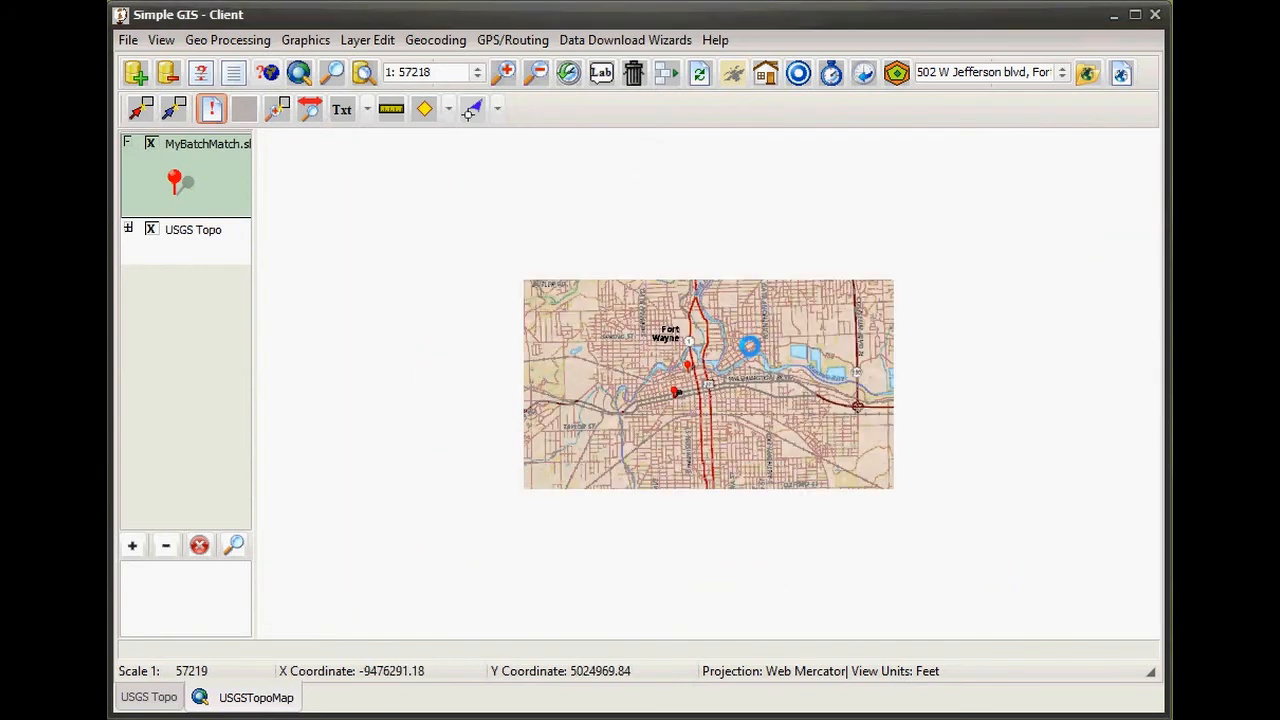
{"action": "scroll", "coordinate": [749, 348], "scroll_direction": "down", "scroll_amount": 2}
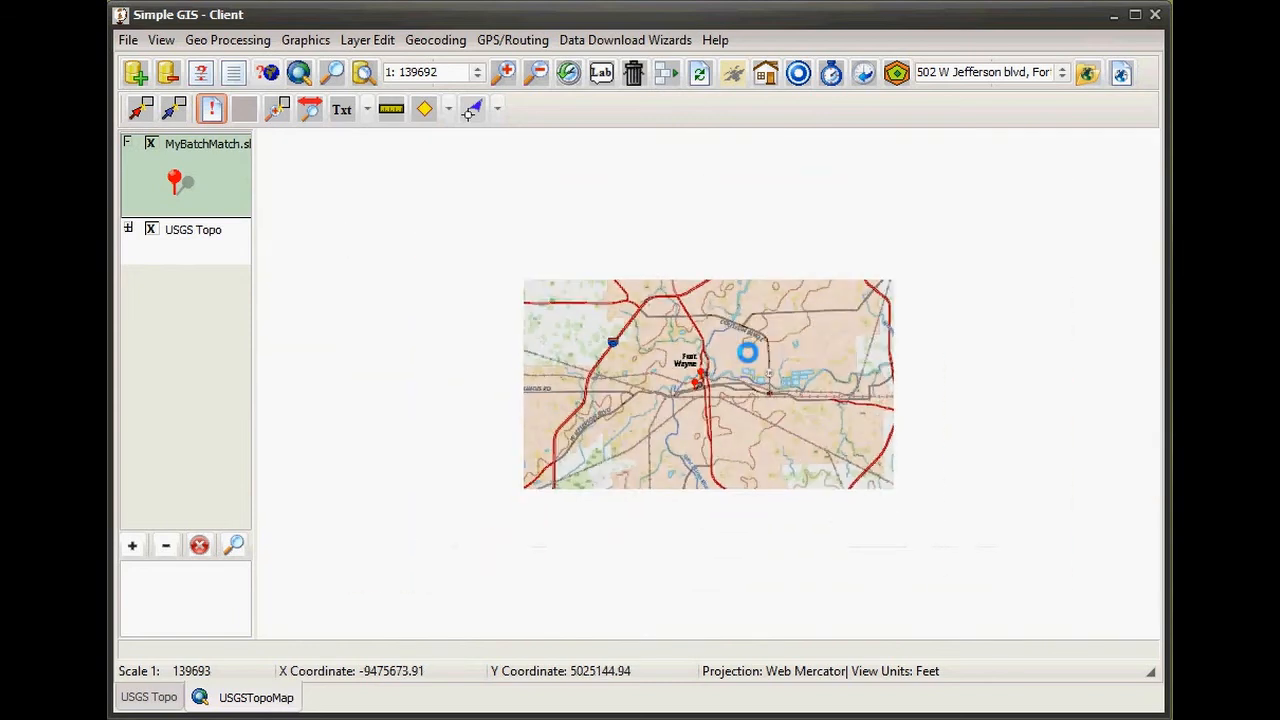
{"action": "scroll", "coordinate": [746, 351], "scroll_direction": "down", "scroll_amount": 2}
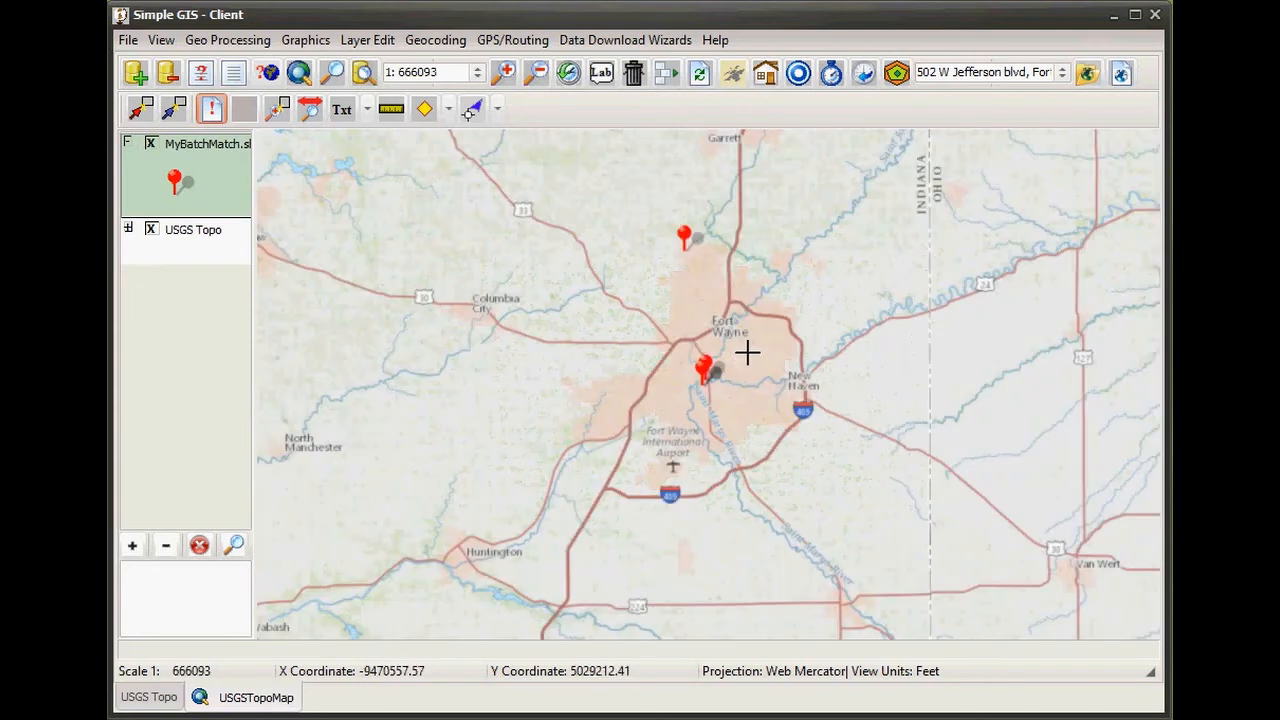
{"action": "left_click", "coordinate": [683, 250]}
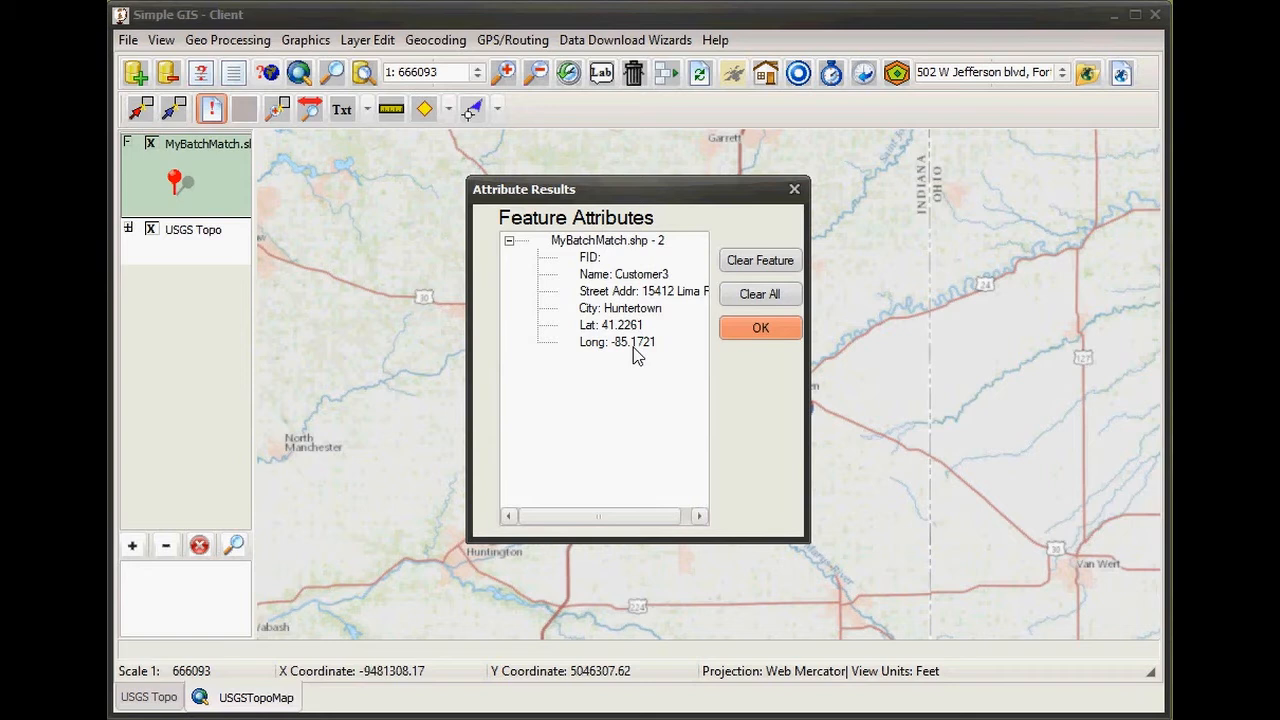
{"action": "left_click", "coordinate": [761, 330]}
{"action": "left_click_drag", "start_coordinate": [763, 471], "coordinate": [766, 498]}
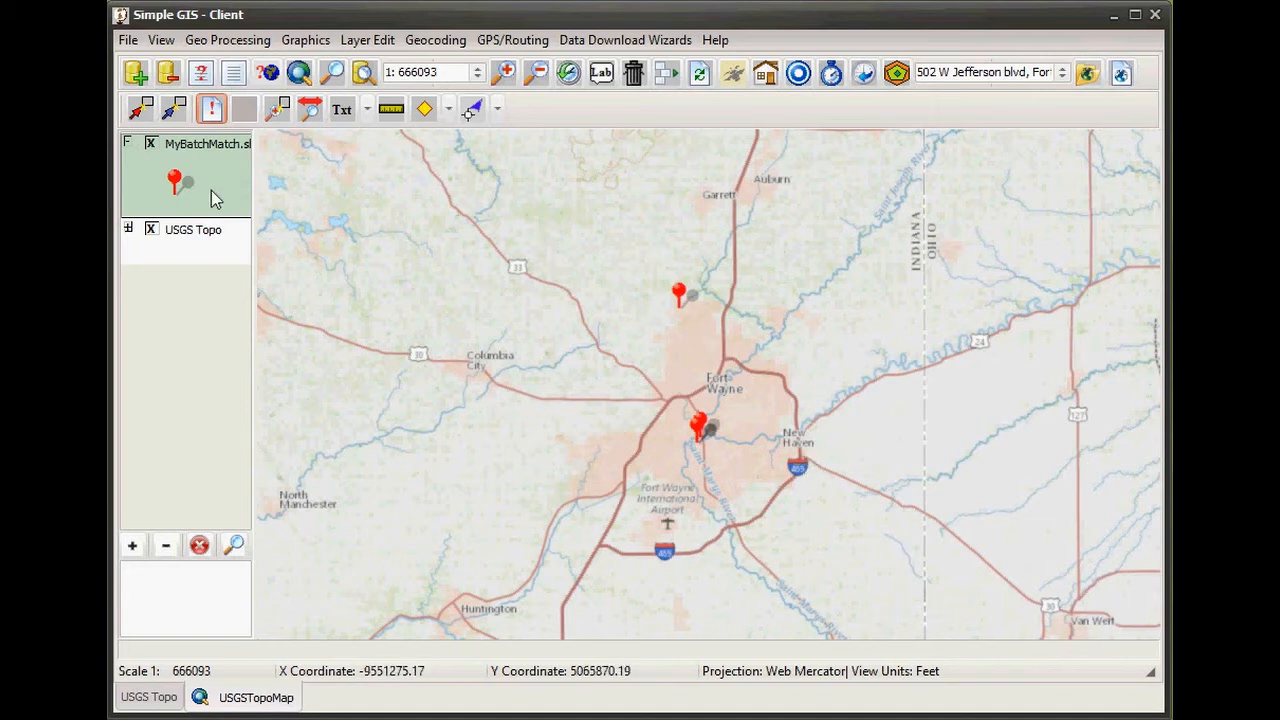
- Hide the MyBatchMatch layer and add towns.shp from the TigerData folder
{"action": "left_click", "coordinate": [151, 144]}
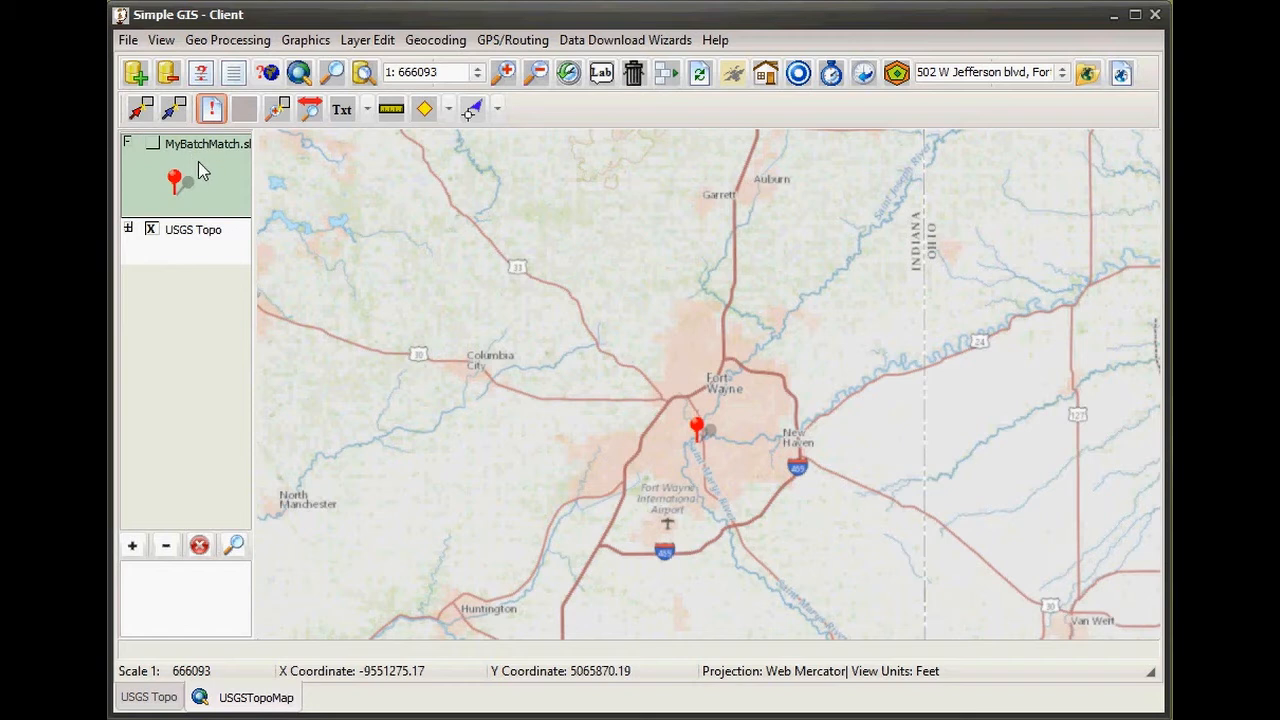
{"action": "left_click", "coordinate": [137, 76]}
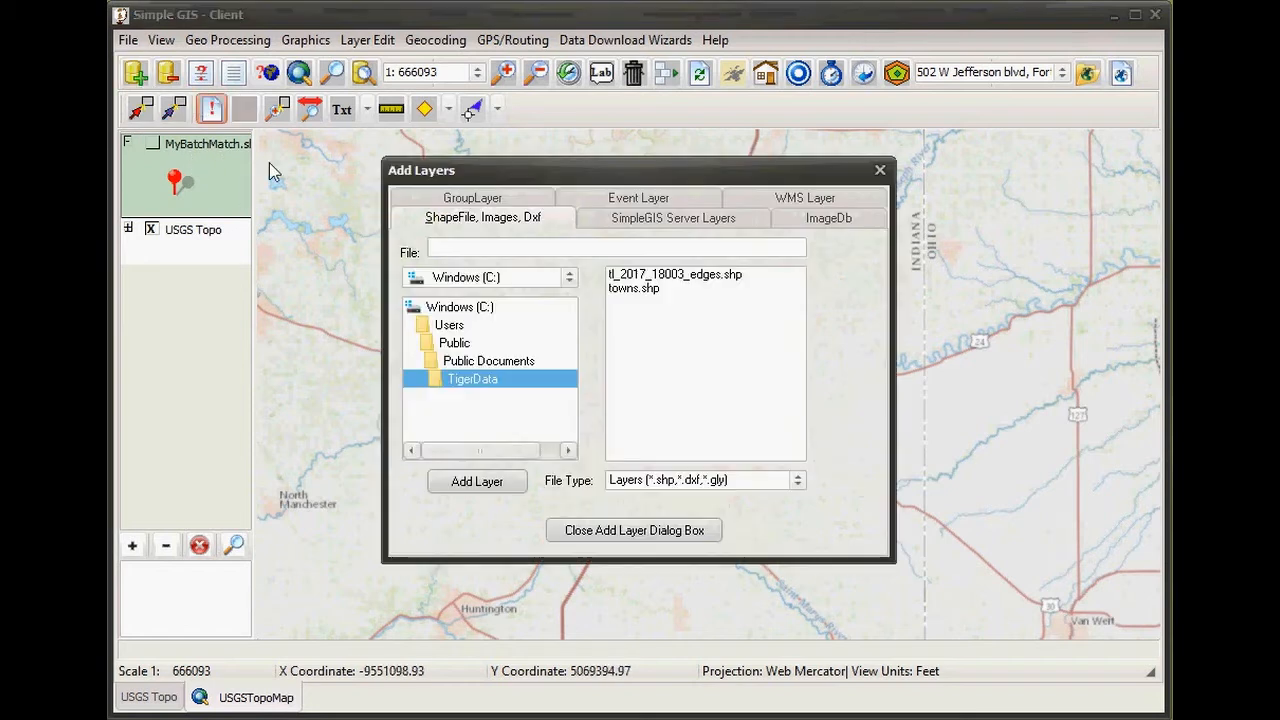
{"action": "double_click", "coordinate": [626, 292]}
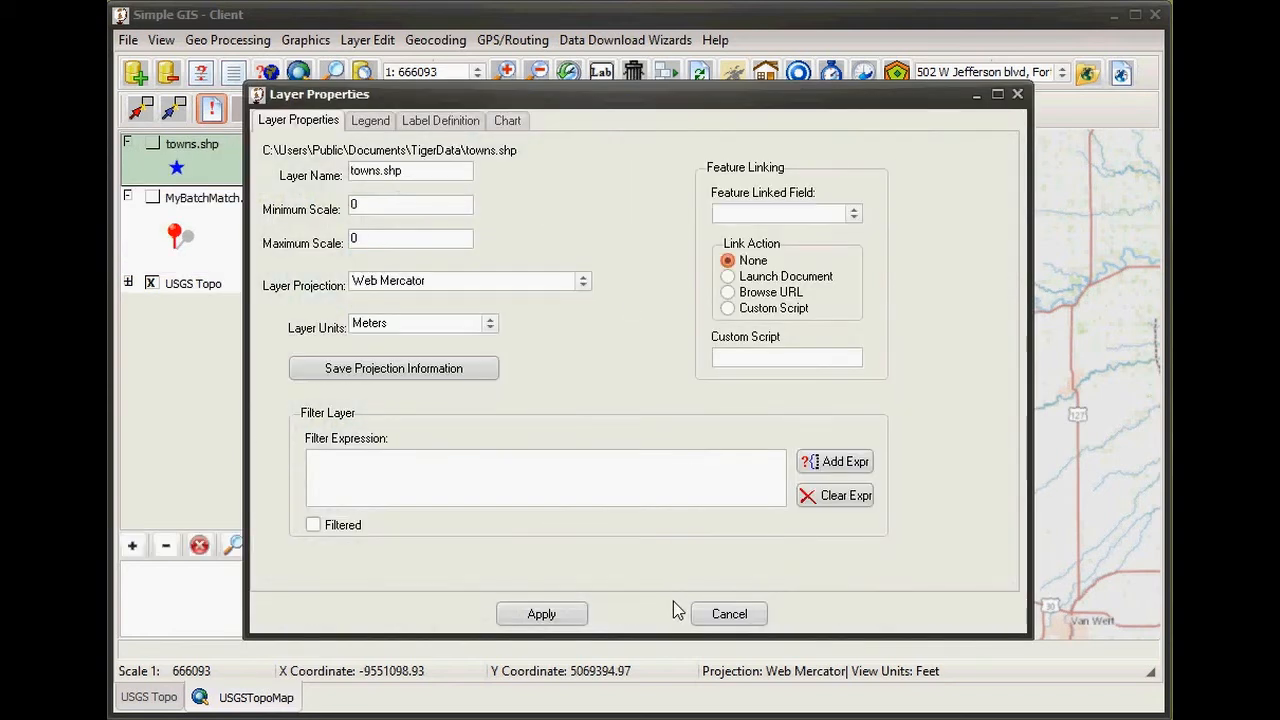
- Give towns.shp a blue star symbol at 50% scaling and select Name for labels
{"action": "left_click", "coordinate": [376, 121]}
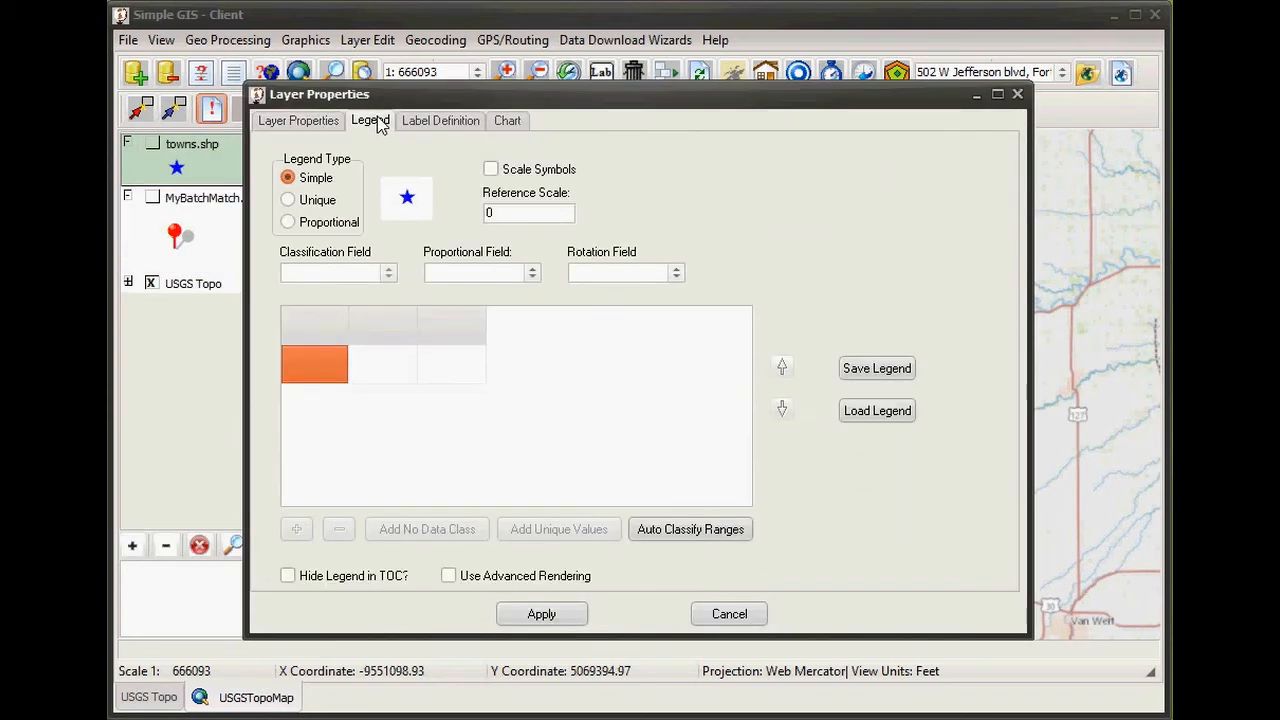
{"action": "left_click", "coordinate": [406, 200]}
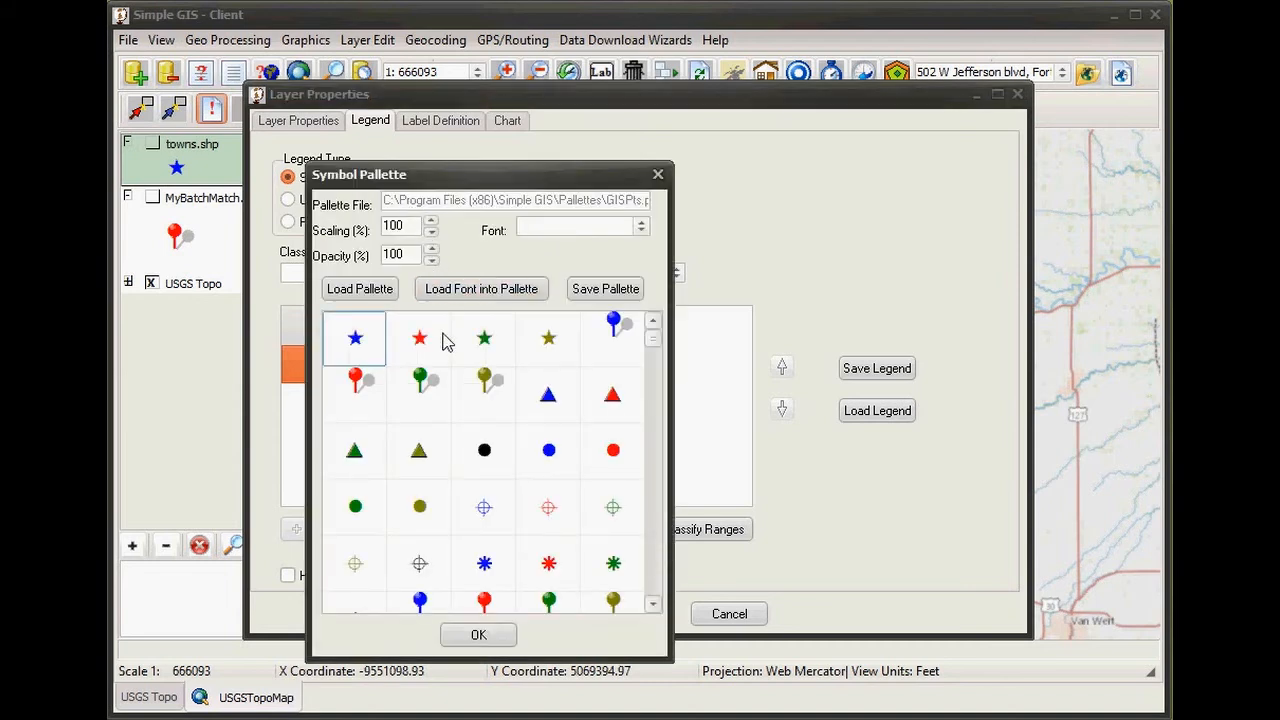
{"action": "double_click", "coordinate": [411, 229]}
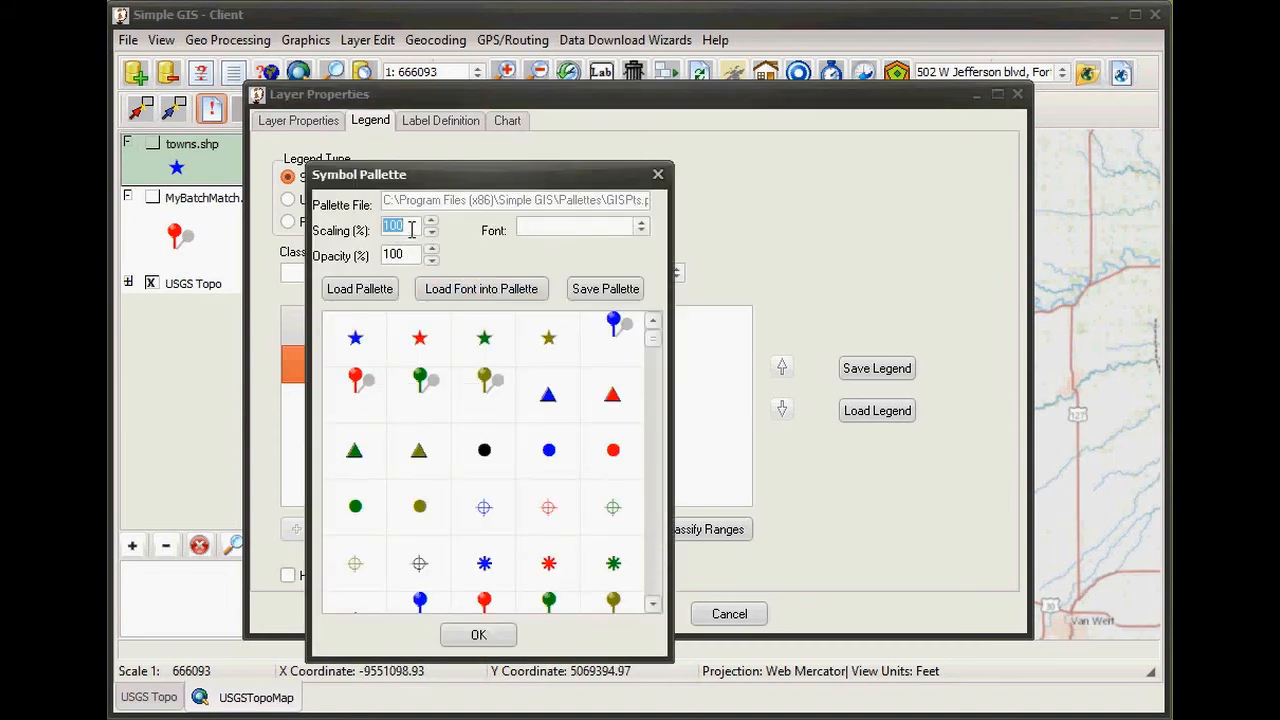
{"action": "type", "text": "50"}
{"action": "left_click", "coordinate": [353, 348]}
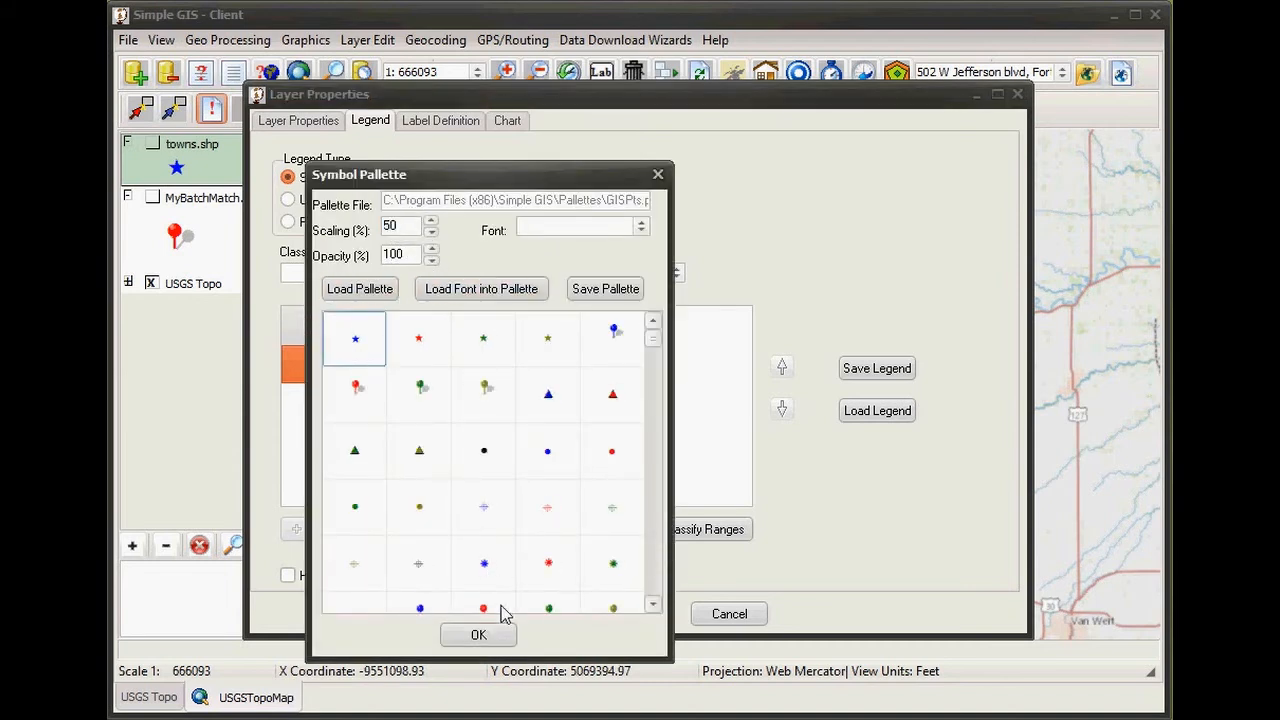
{"action": "left_click", "coordinate": [478, 634]}
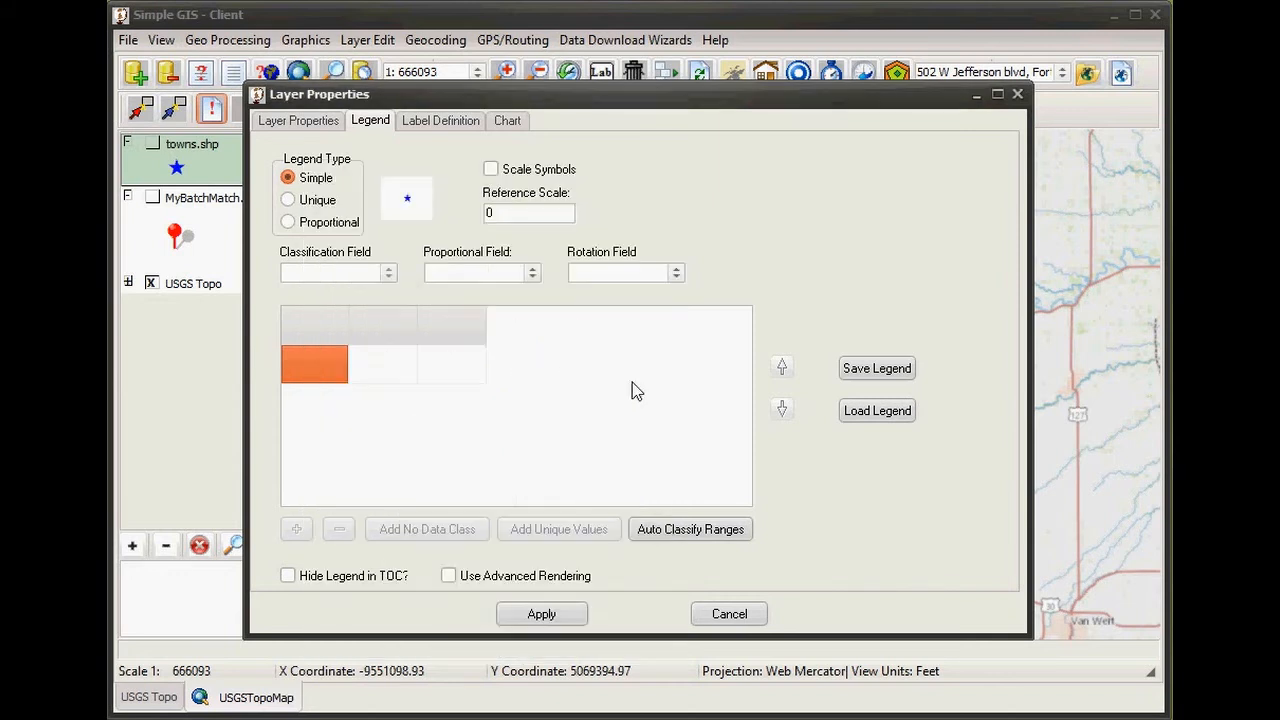
{"action": "left_click", "coordinate": [440, 120]}
{"action": "left_click", "coordinate": [288, 177]}
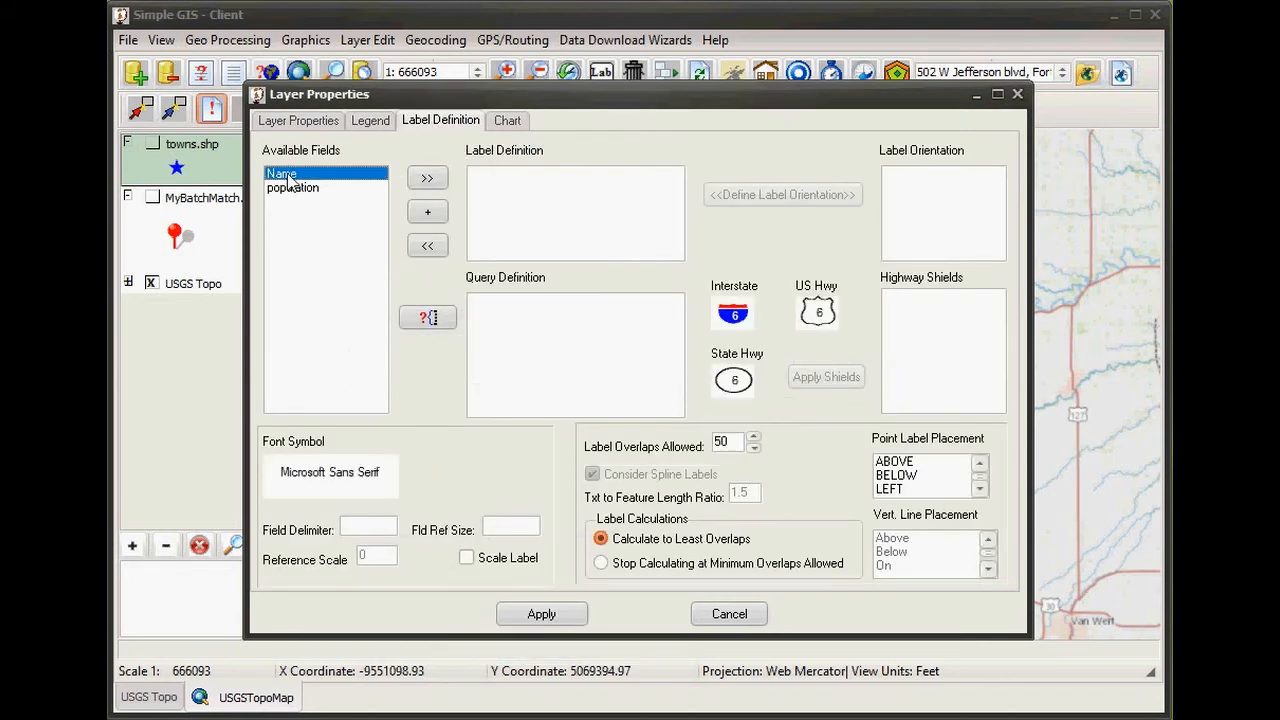
- Label the towns by Name with automatic labelling on, then close Add Layers
{"action": "left_click", "coordinate": [426, 177]}
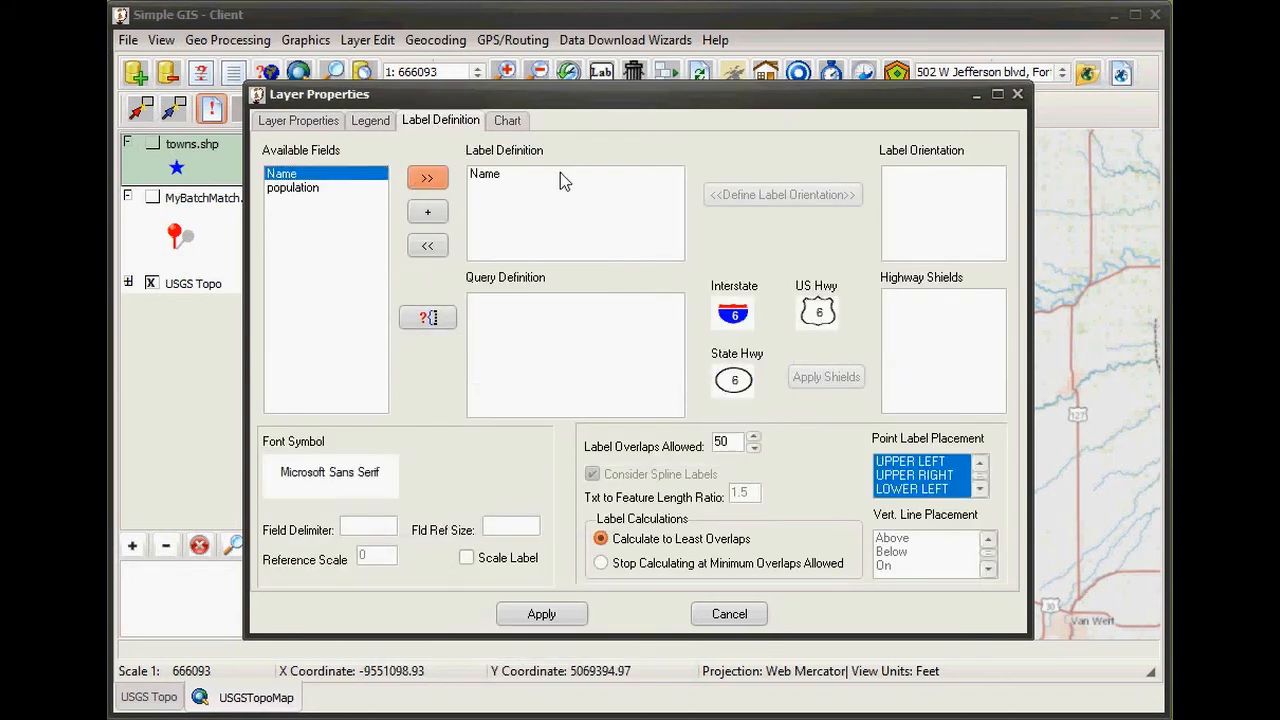
{"action": "left_click", "coordinate": [545, 615]}
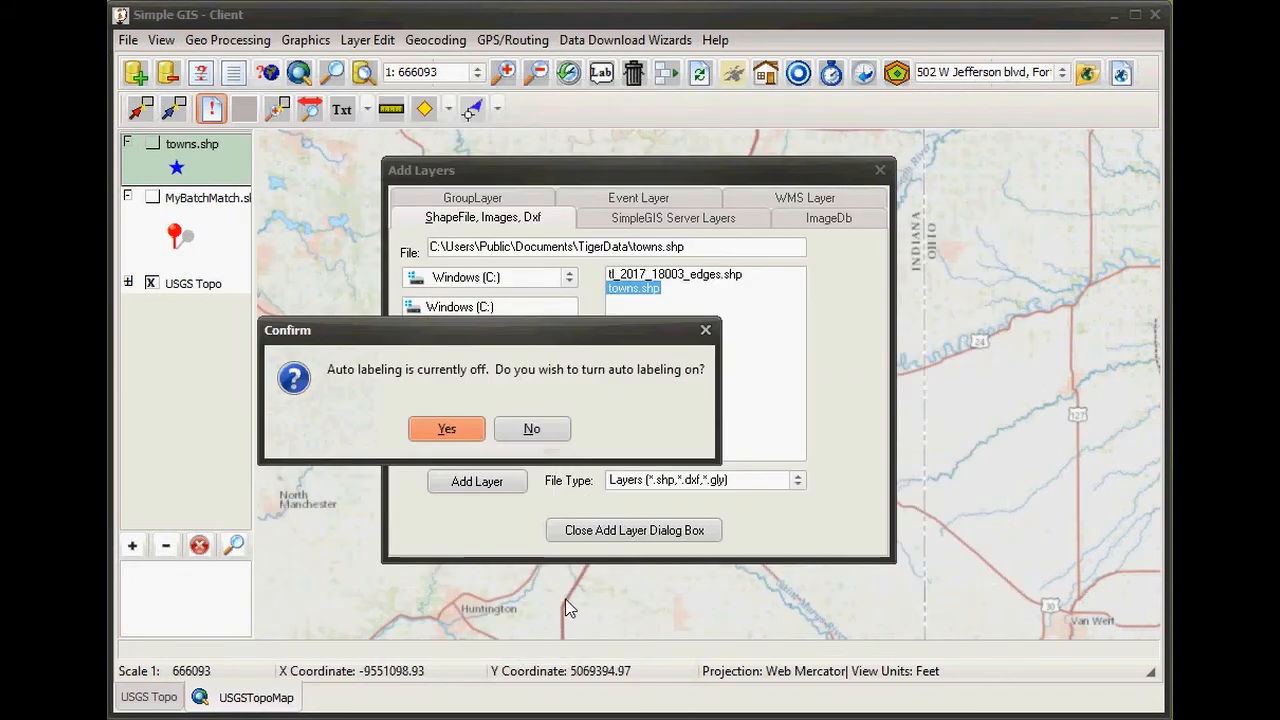
{"action": "left_click", "coordinate": [470, 430]}
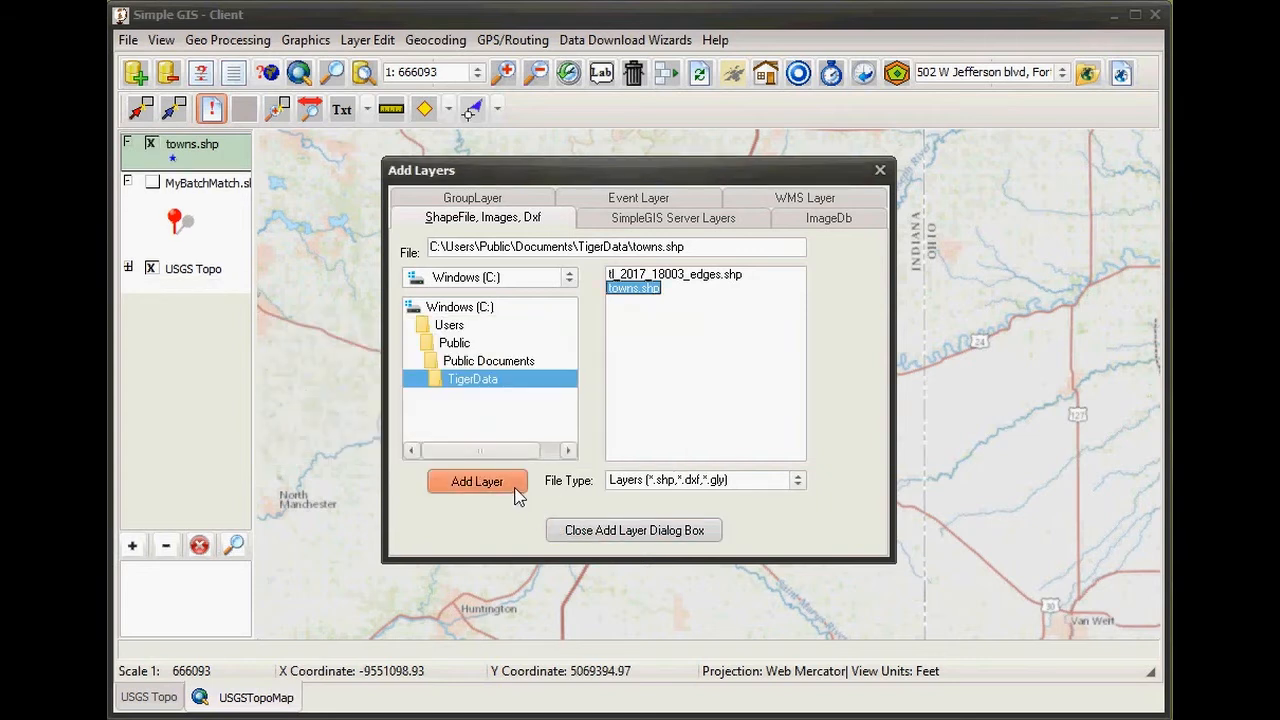
{"action": "left_click", "coordinate": [600, 534]}
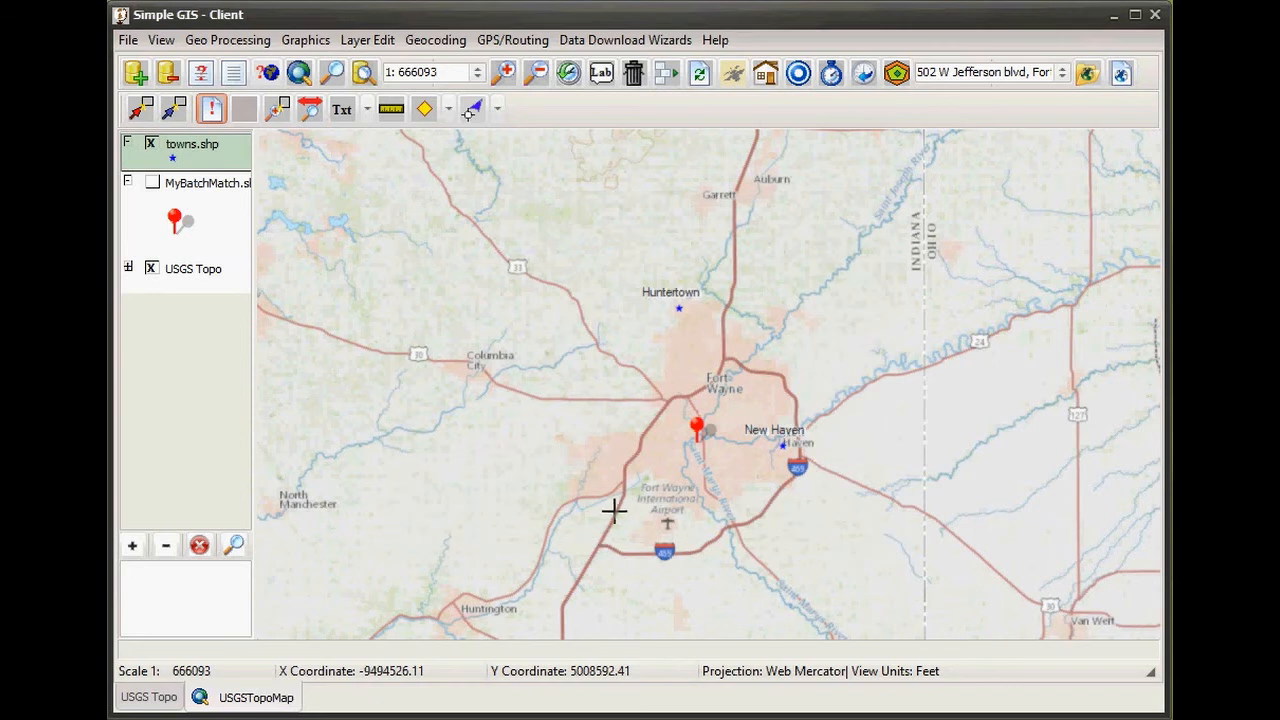
{"action": "left_click_drag", "start_coordinate": [686, 541], "coordinate": [624, 495]}
- Open the Geocoding menu above the blue-star town map
{"action": "left_click", "coordinate": [586, 252]}
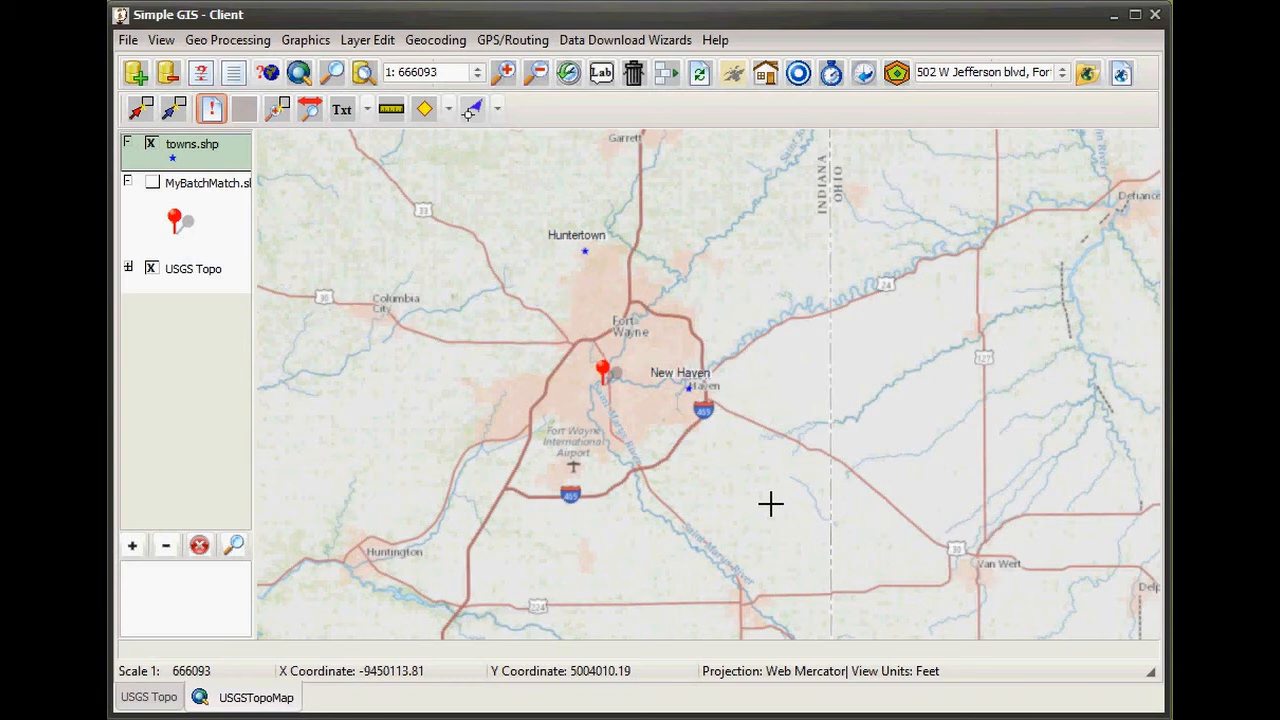
{"action": "left_click", "coordinate": [452, 45]}
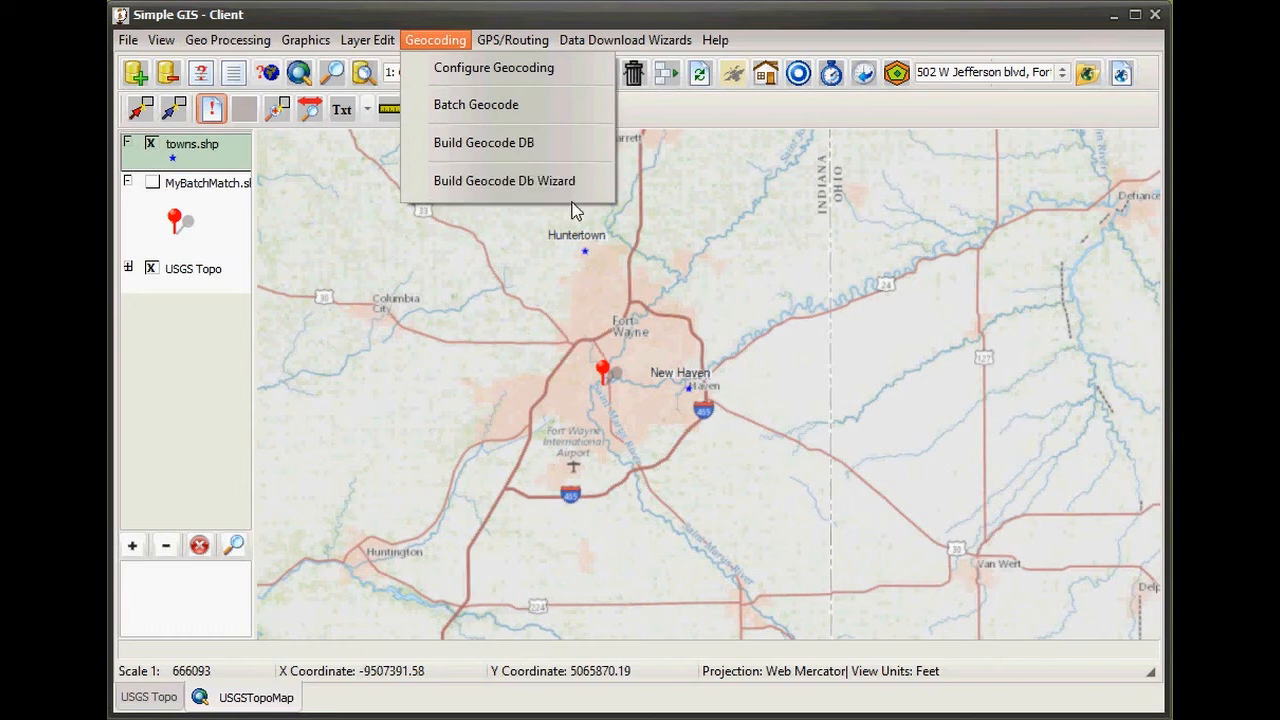
- Review the edges and towns.shp source rows in Build GeoCode DB, then cancel without building
{"action": "left_click", "coordinate": [523, 150]}
{"action": "left_click_drag", "start_coordinate": [579, 312], "coordinate": [752, 198]}
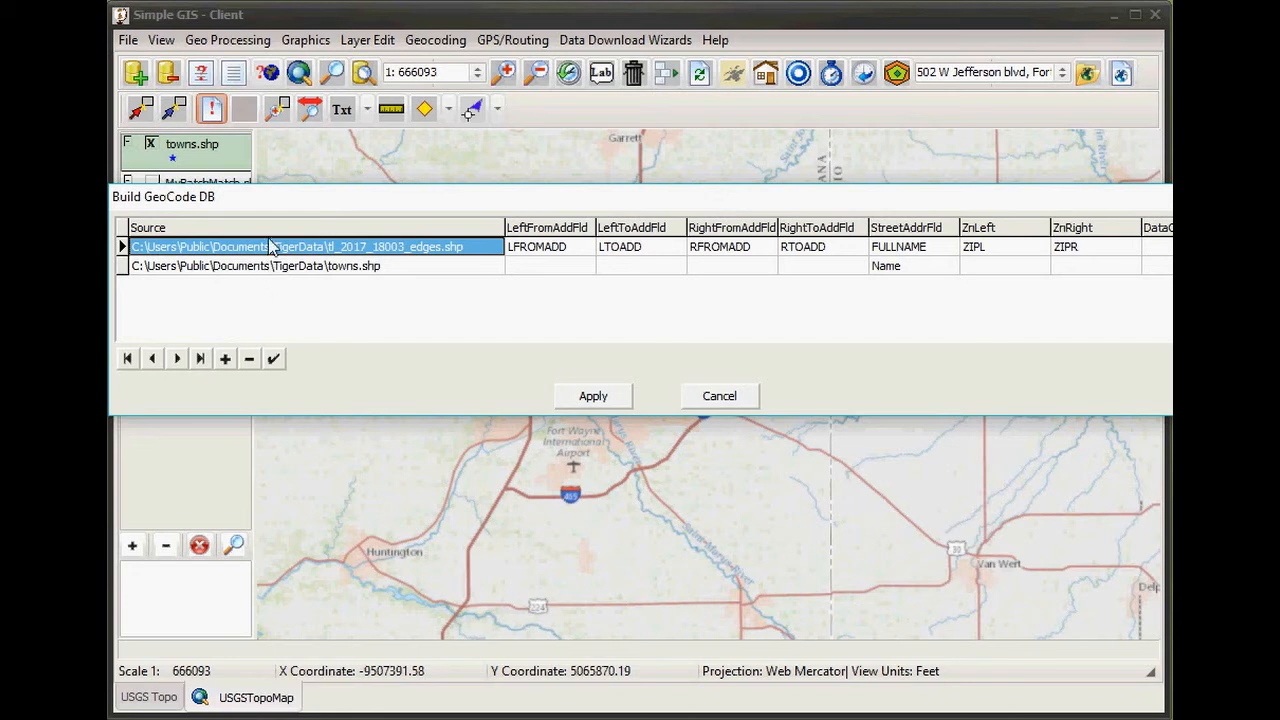
{"action": "left_click", "coordinate": [211, 266]}
{"action": "left_click", "coordinate": [222, 250]}
{"action": "left_click", "coordinate": [702, 397]}
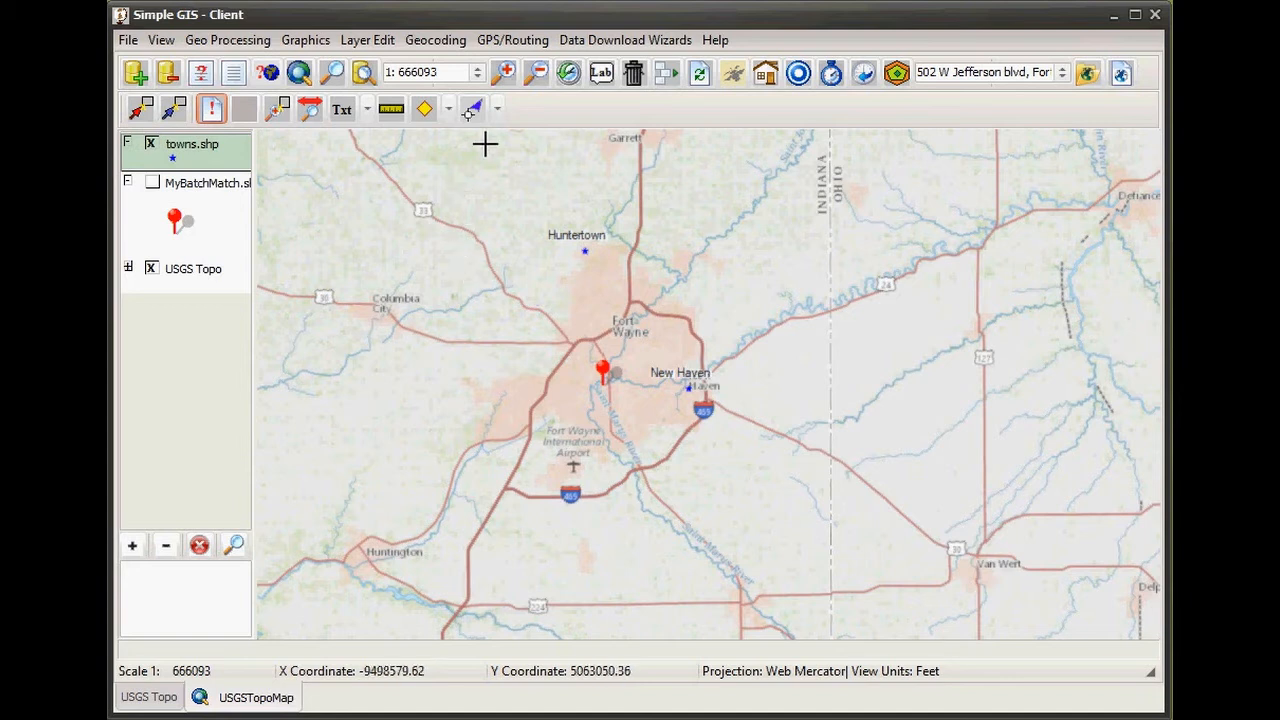
- Empty the GeoCode DB path in the geocoding configuration and close the dialog
{"action": "left_click", "coordinate": [448, 46]}
{"action": "left_click", "coordinate": [465, 70]}
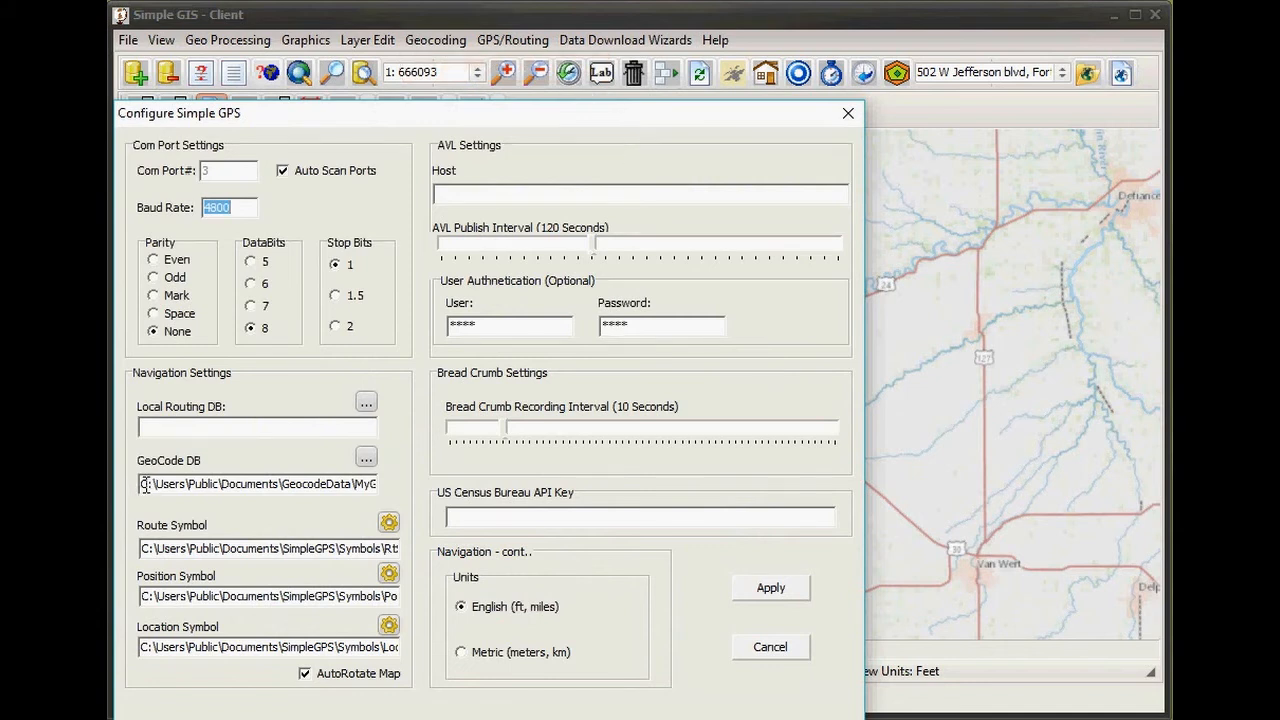
{"action": "left_click_drag", "start_coordinate": [141, 484], "coordinate": [450, 480]}
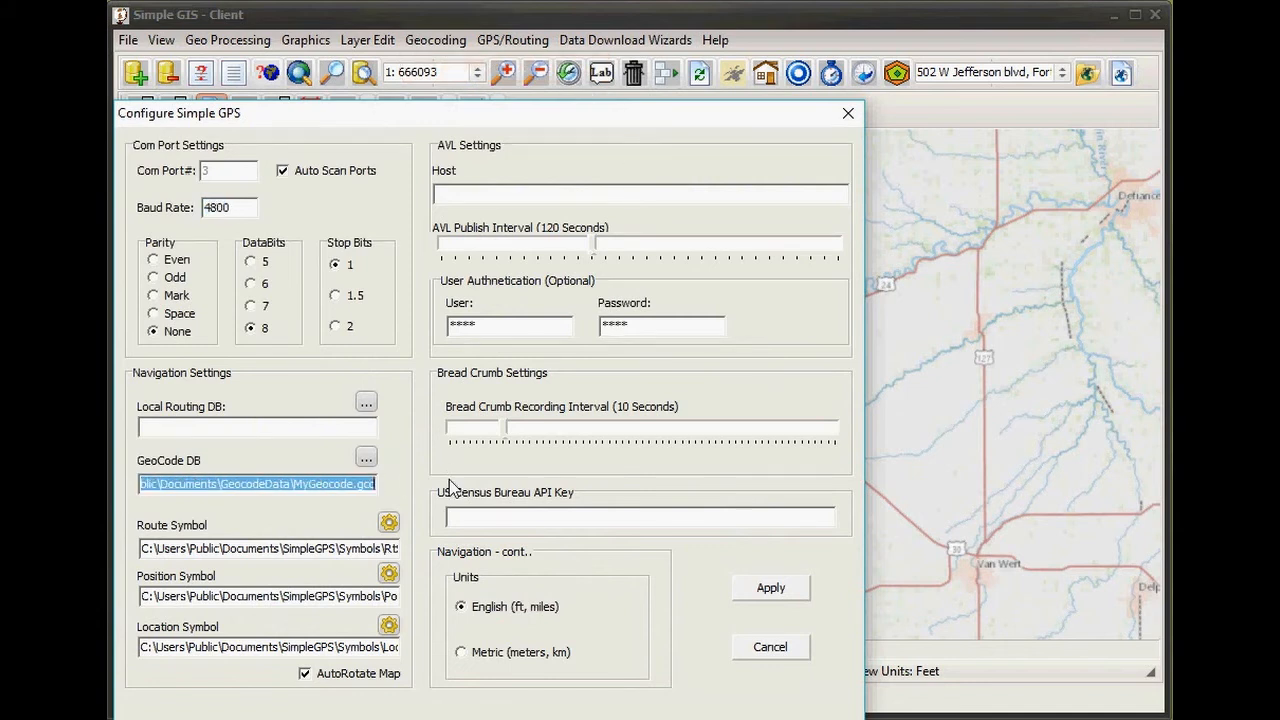
{"action": "key", "text": "Delete"}
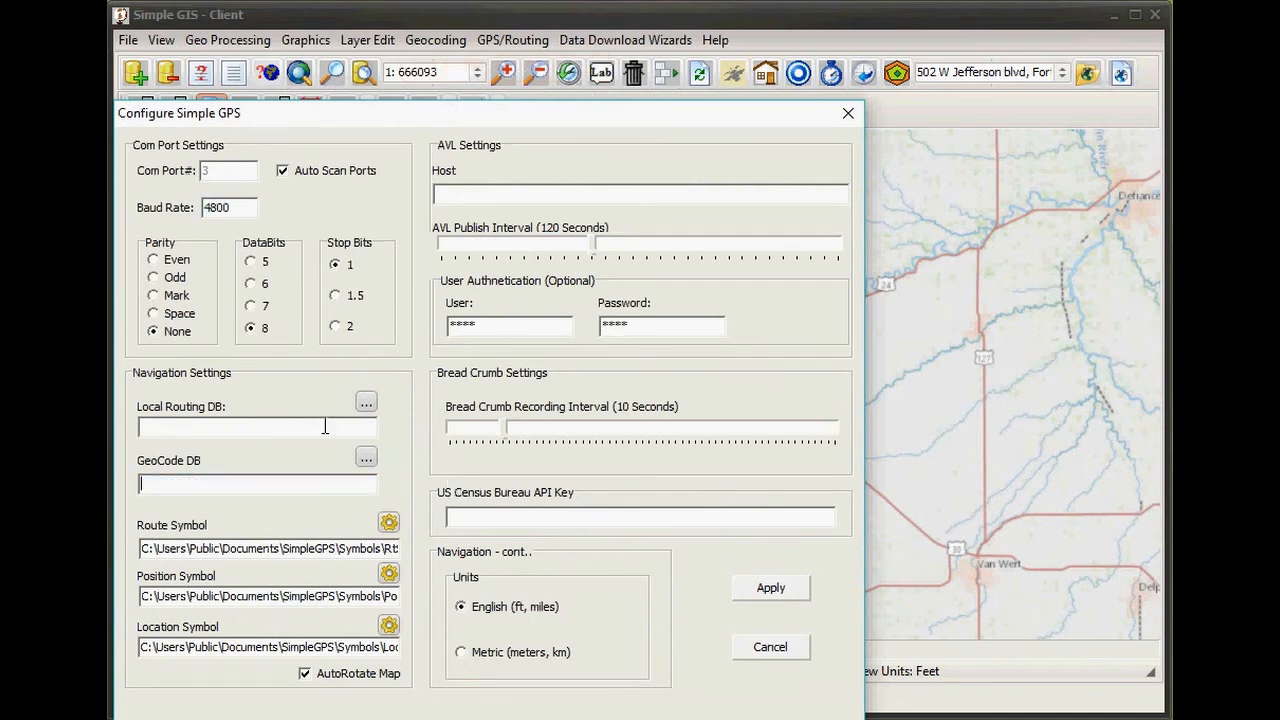
{"action": "left_click", "coordinate": [771, 588]}
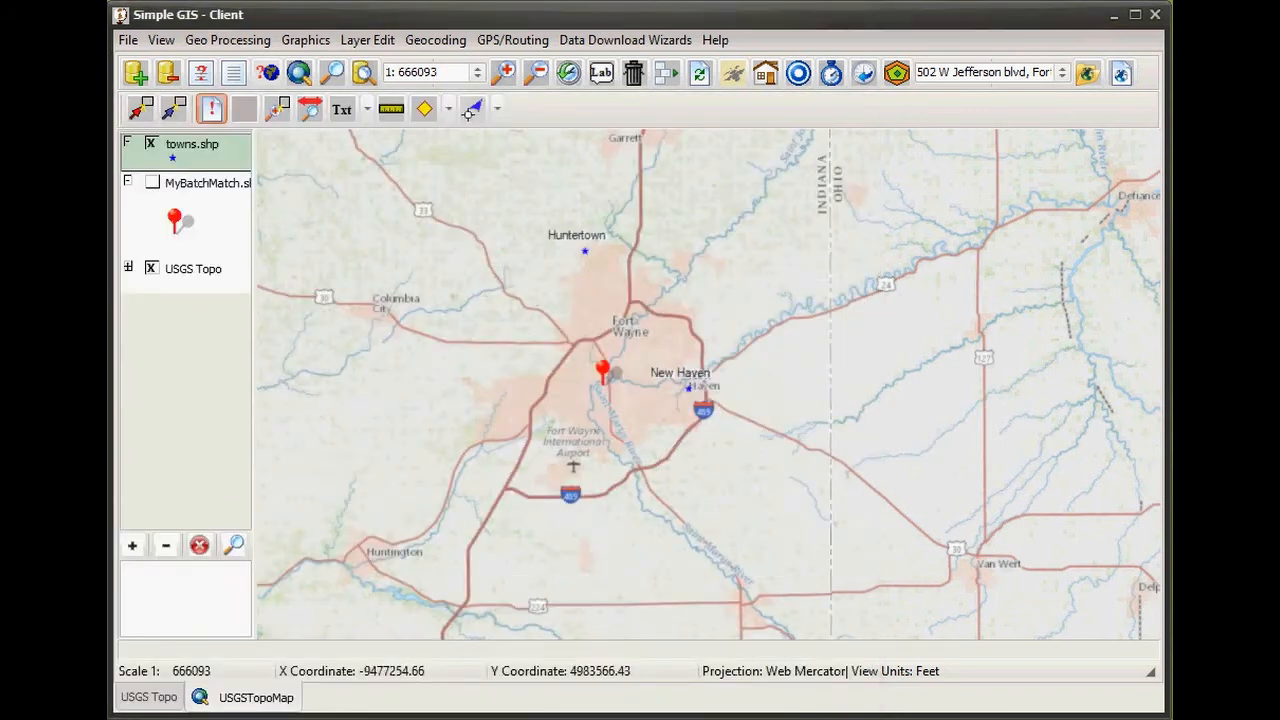
{"action": "key", "text": "alt+Tab"}
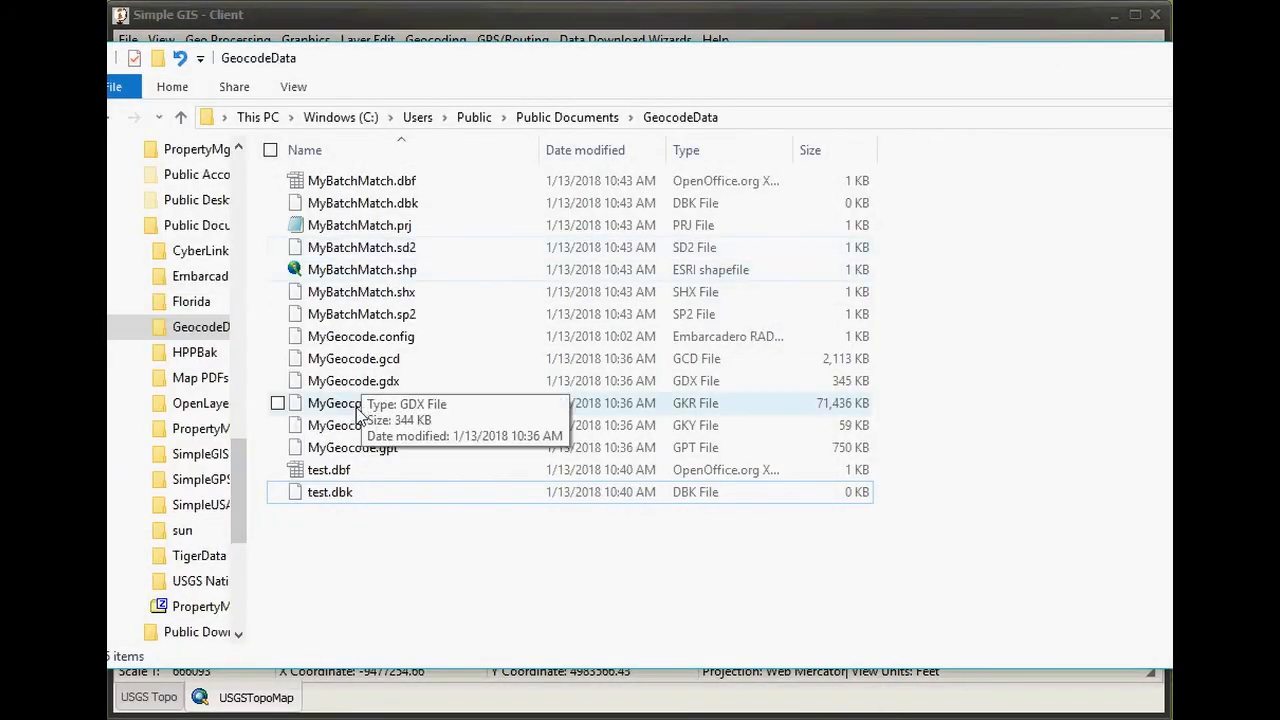
- Delete MyGeocode.config from the GeocodeData folder and return to the Simple GIS map
{"action": "left_click", "coordinate": [416, 345]}
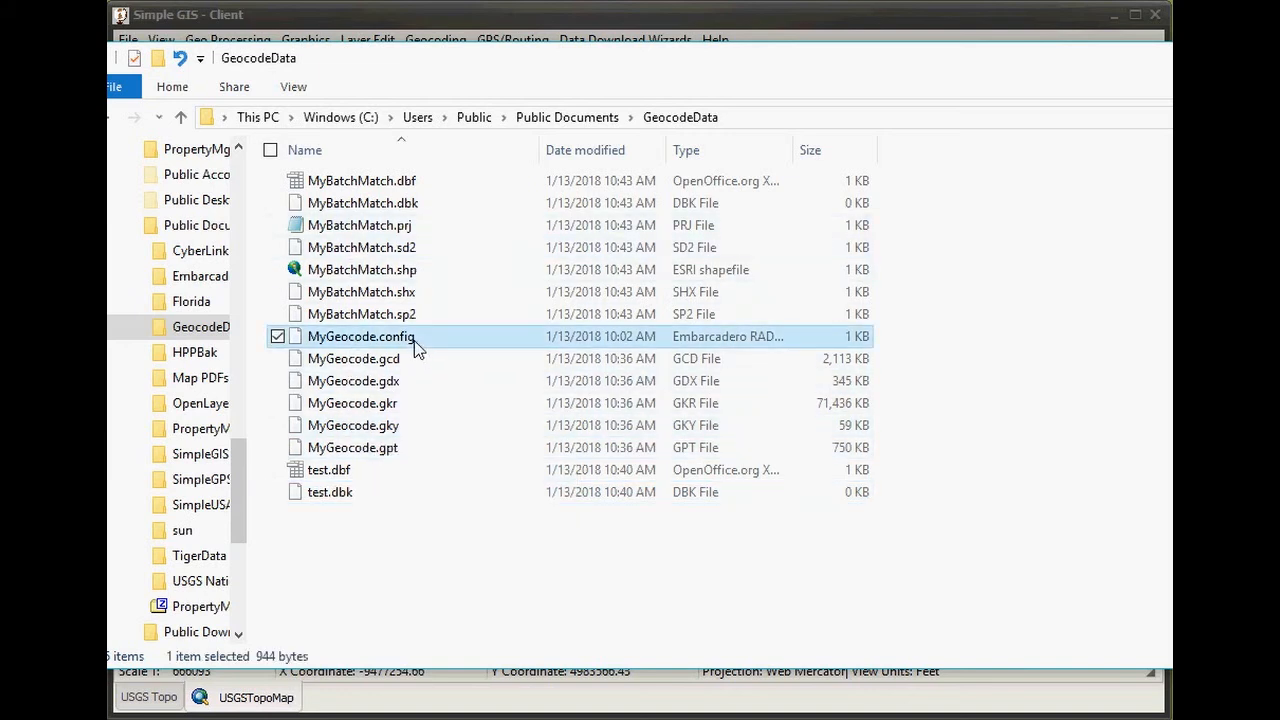
{"action": "key", "text": "Delete"}
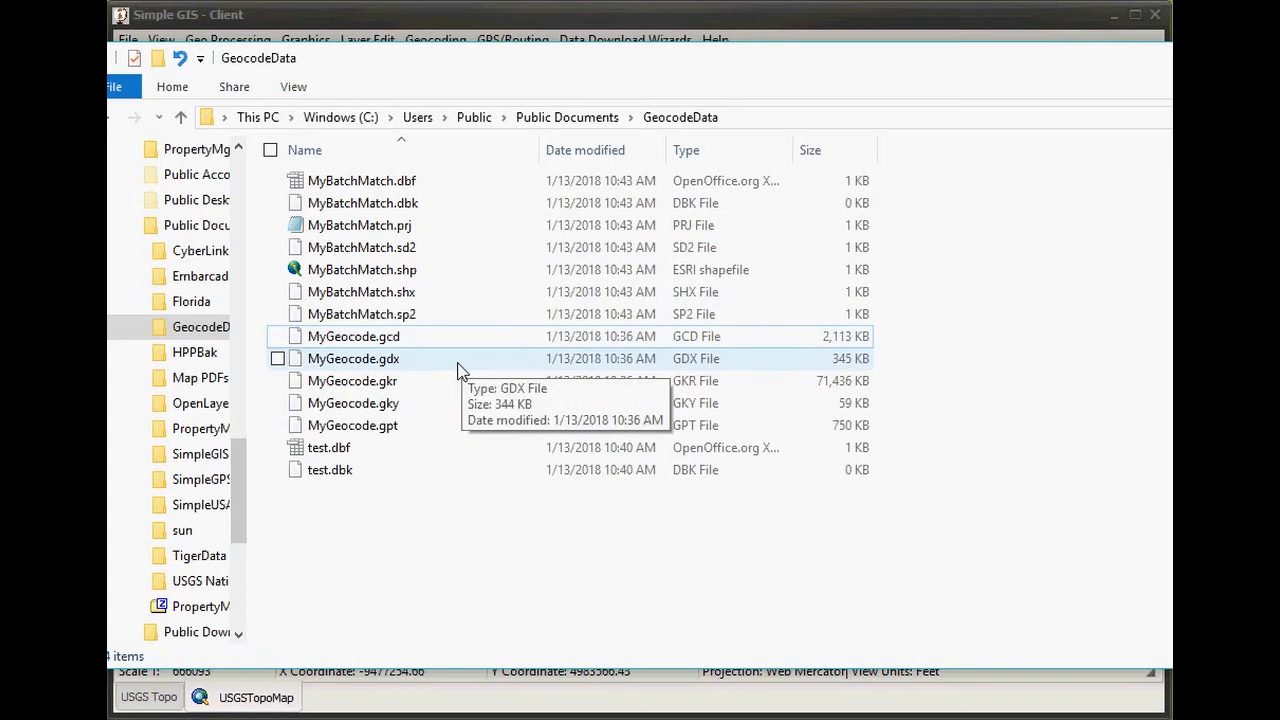
{"action": "left_click", "coordinate": [1170, 58]}
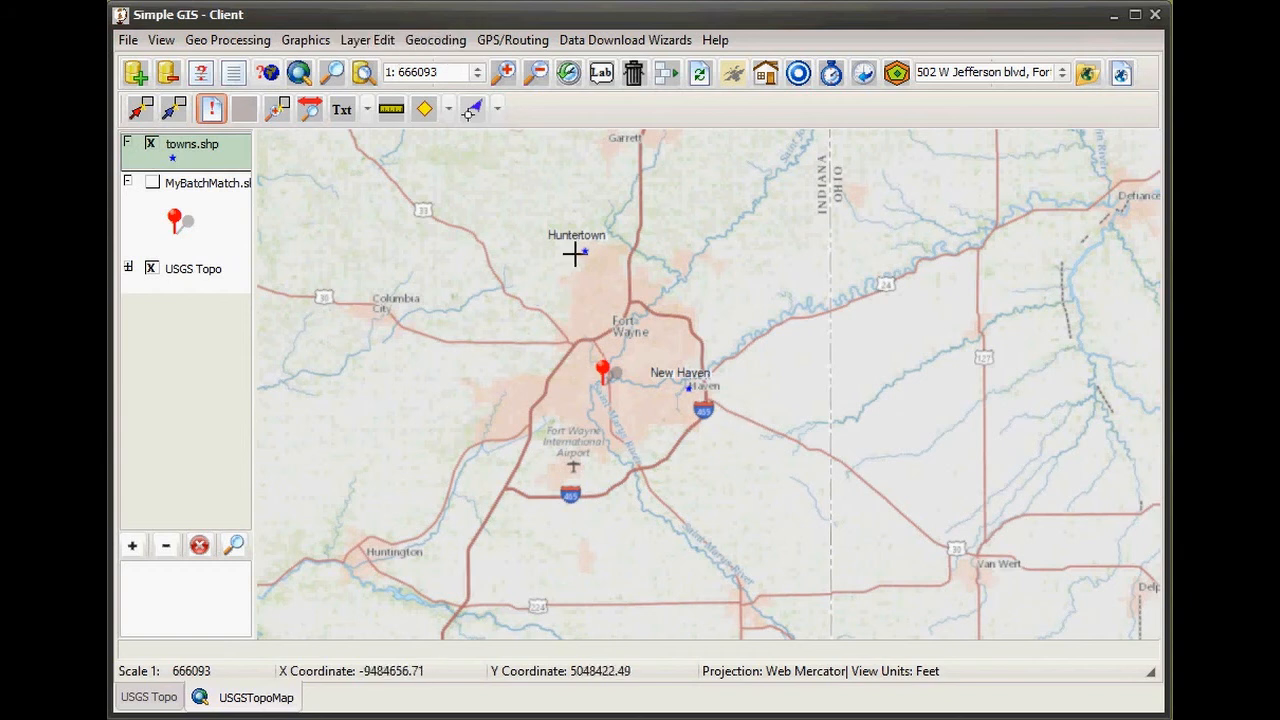
- Reopen Build GeoCode DB and insert a new record to choose its source address shapefile
{"action": "left_click", "coordinate": [440, 42]}
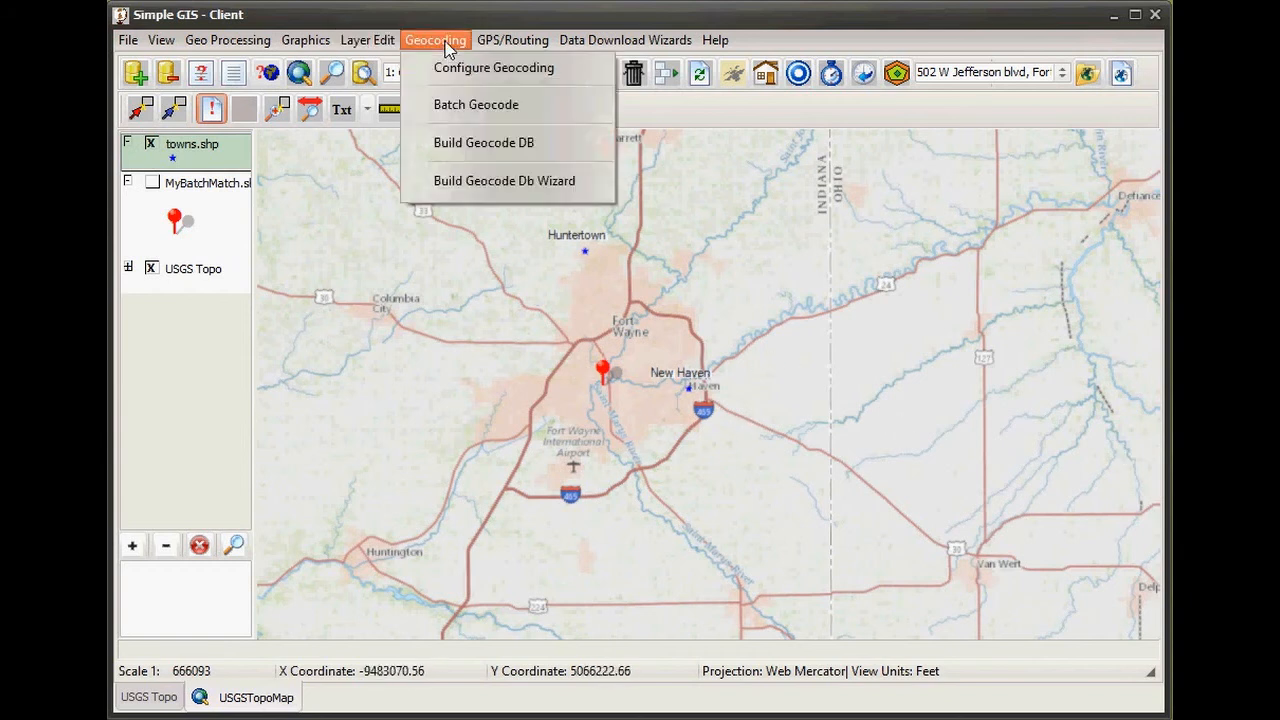
{"action": "left_click", "coordinate": [494, 147]}
{"action": "left_click_drag", "start_coordinate": [508, 320], "coordinate": [711, 205]}
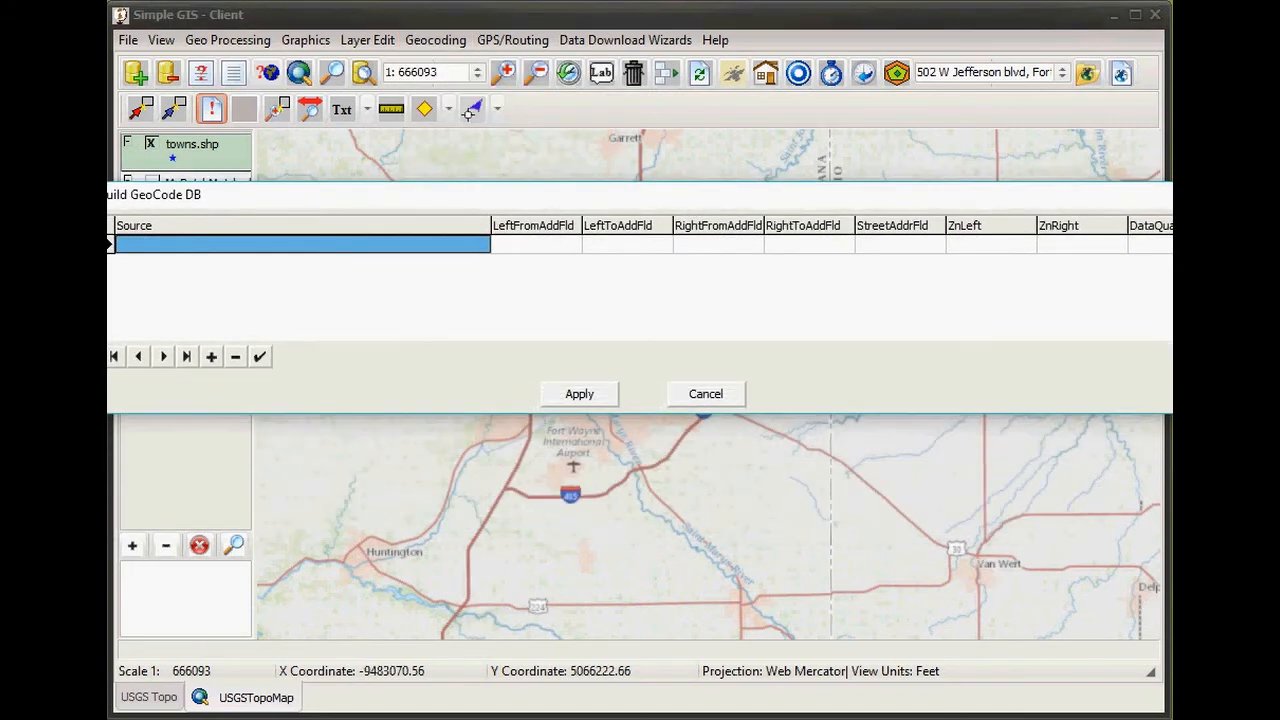
{"action": "left_click_drag", "start_coordinate": [608, 206], "coordinate": [615, 195]}
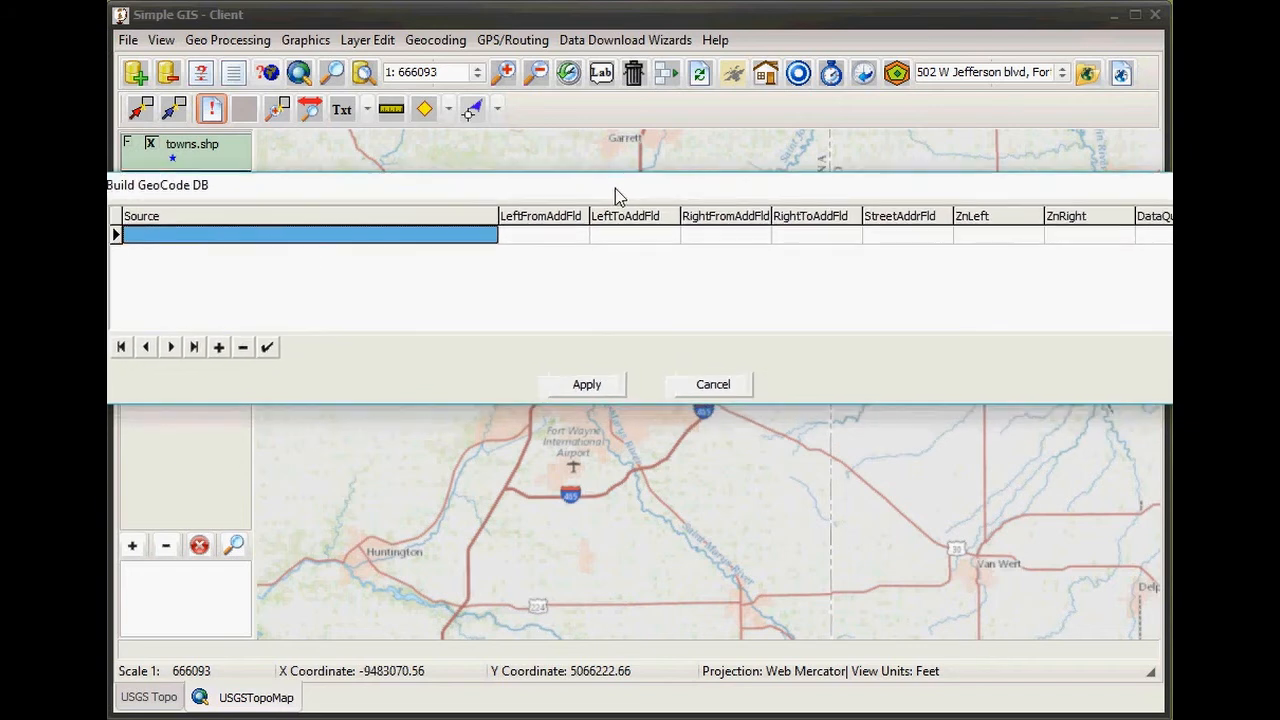
{"action": "left_click", "coordinate": [220, 350]}
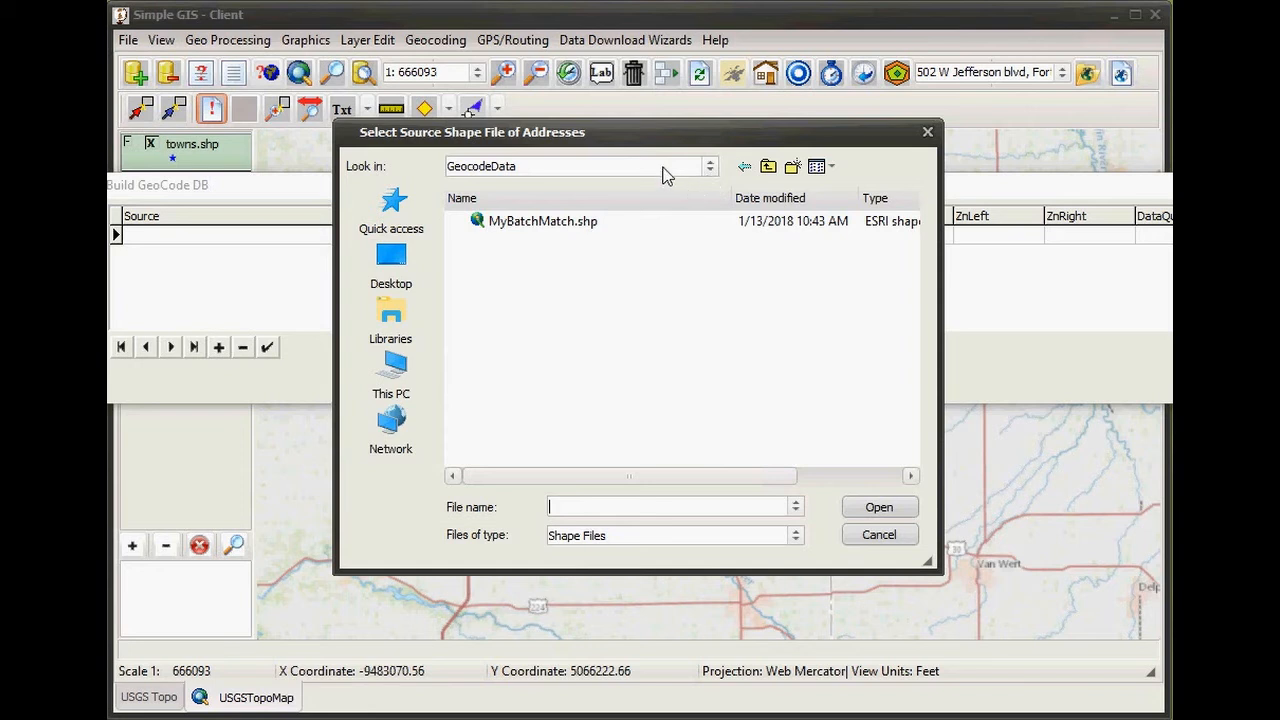
- Choose tl_2017_18003_edges.shp from Public Documents > TigerData as the record's source
{"action": "left_click", "coordinate": [668, 175]}
{"action": "left_click", "coordinate": [515, 526]}
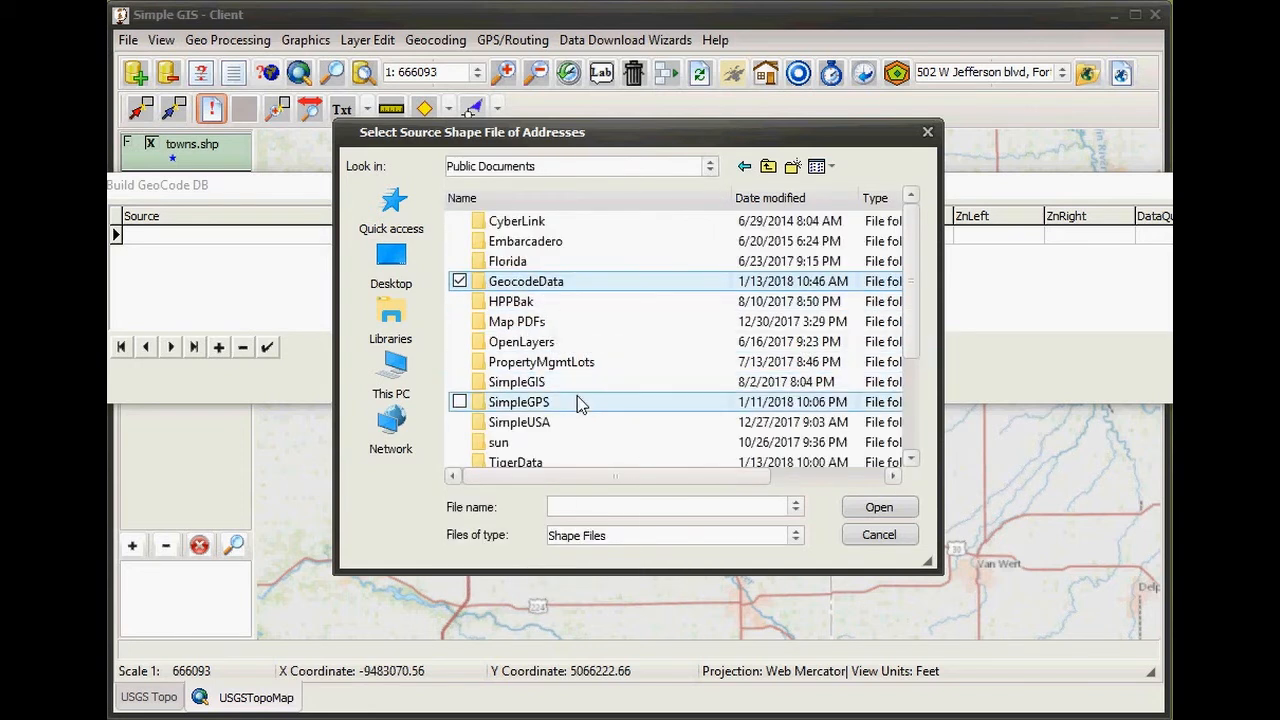
{"action": "scroll", "coordinate": [580, 402], "scroll_direction": "down", "scroll_amount": 1}
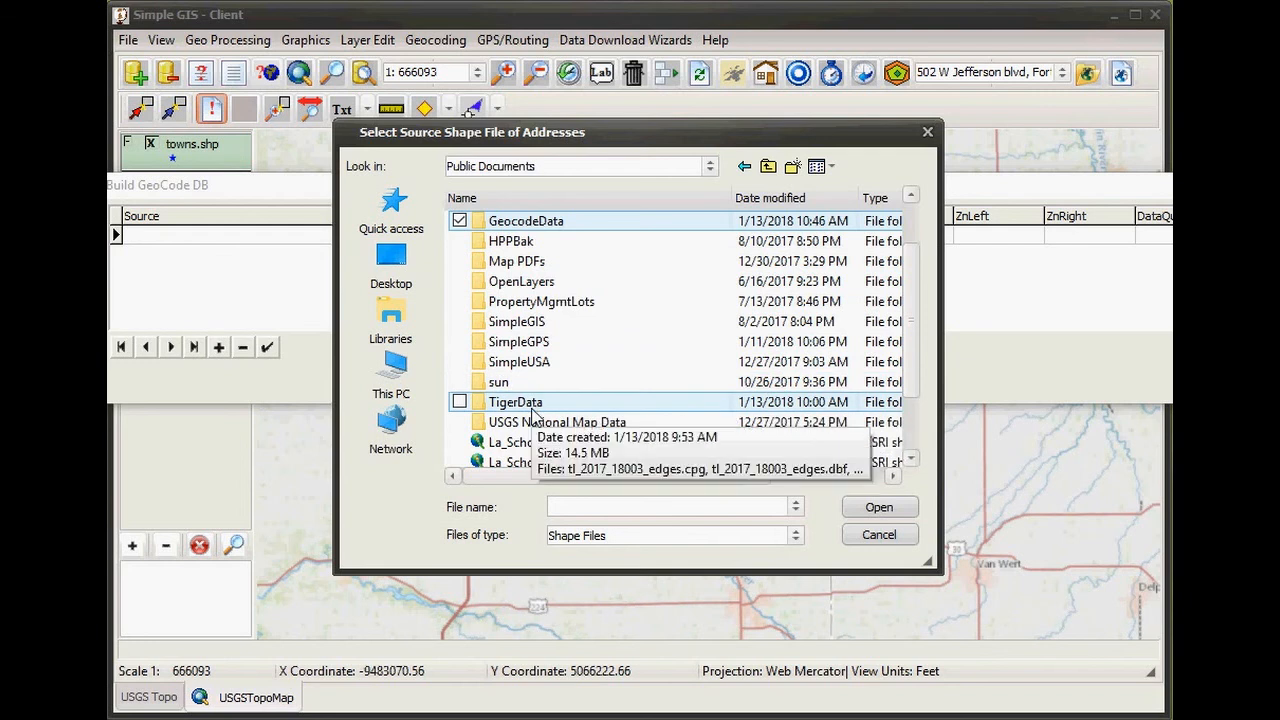
{"action": "double_click", "coordinate": [531, 404]}
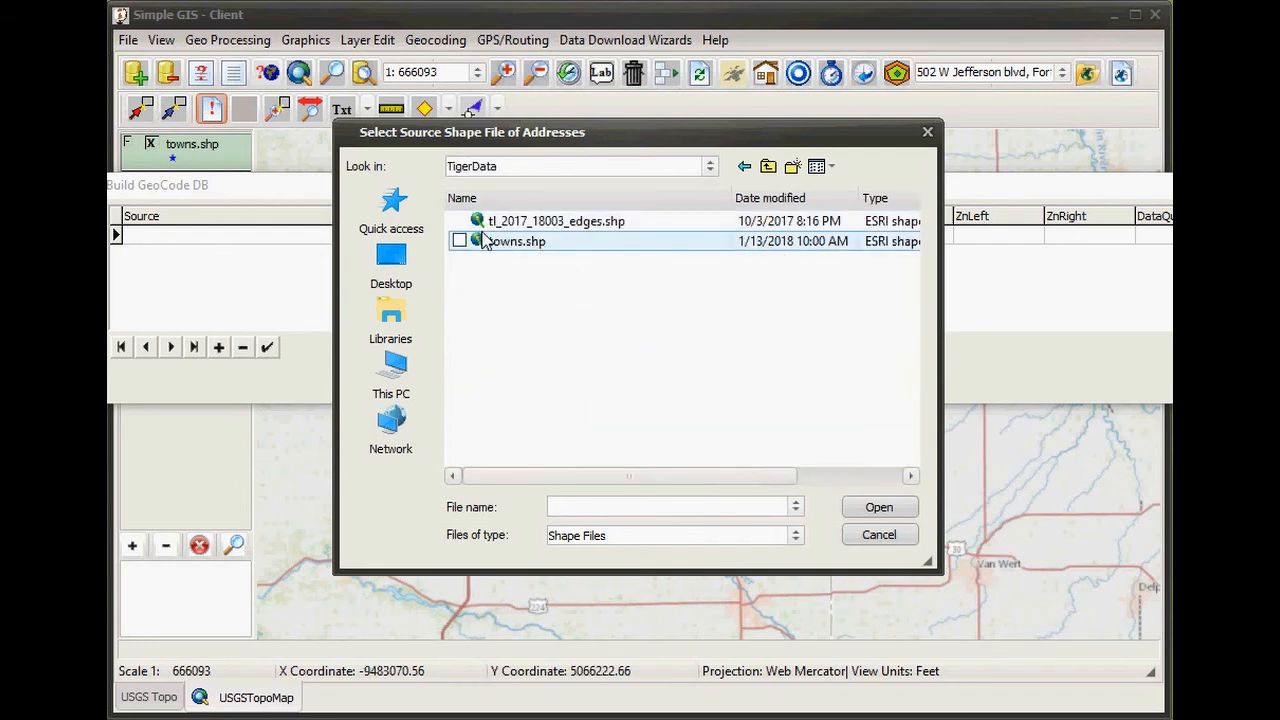
{"action": "double_click", "coordinate": [599, 224]}
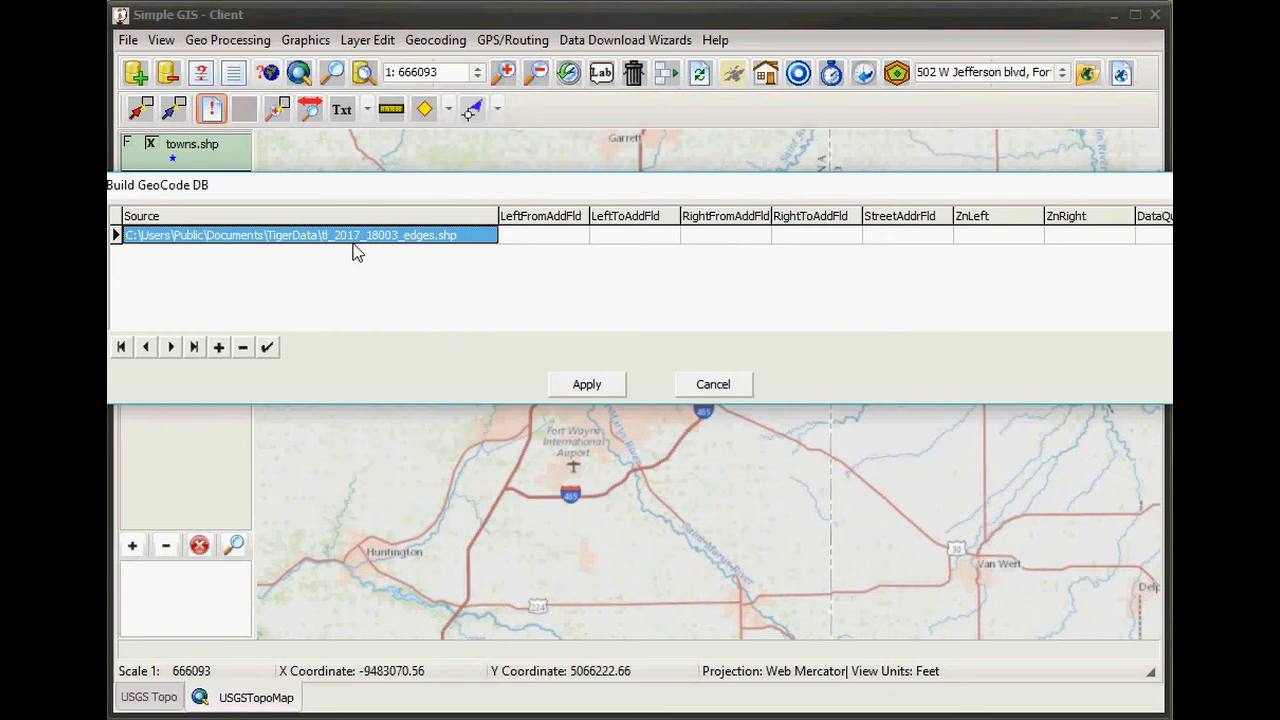
- Map the left address range fields to LFROMADD and LTOADD
{"action": "left_click", "coordinate": [543, 240]}
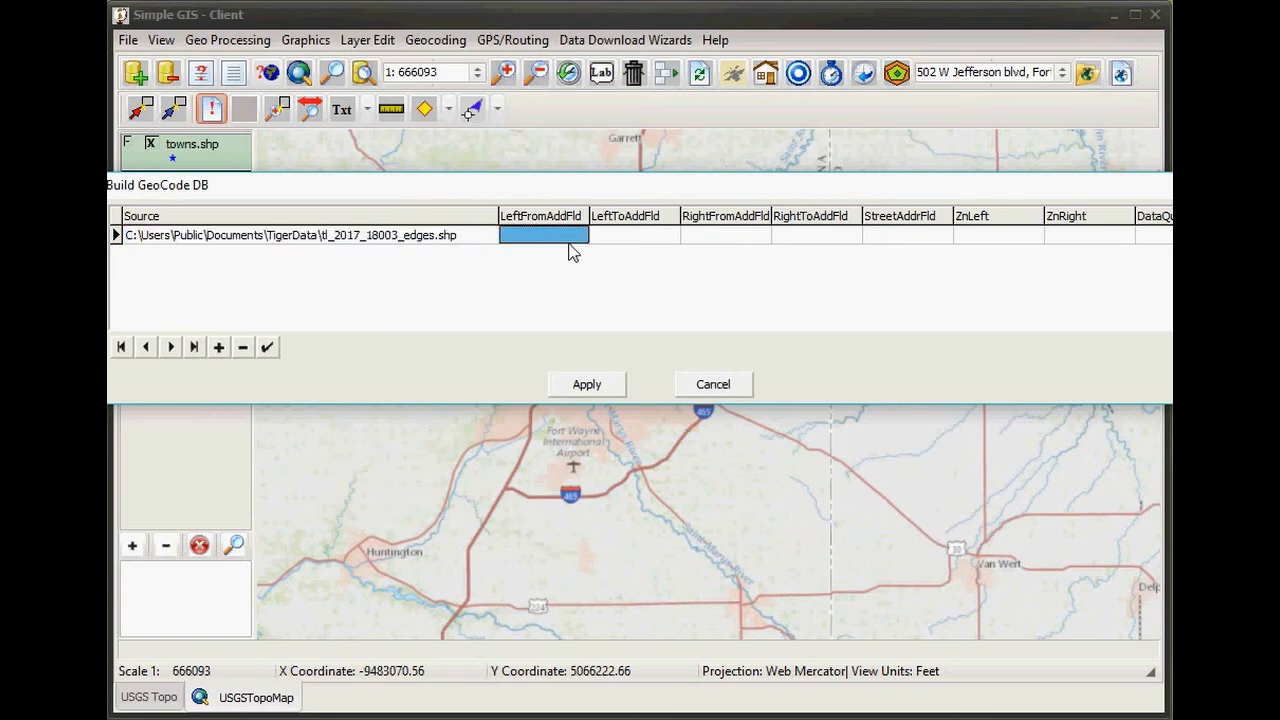
{"action": "left_click", "coordinate": [556, 238]}
{"action": "left_click", "coordinate": [581, 235]}
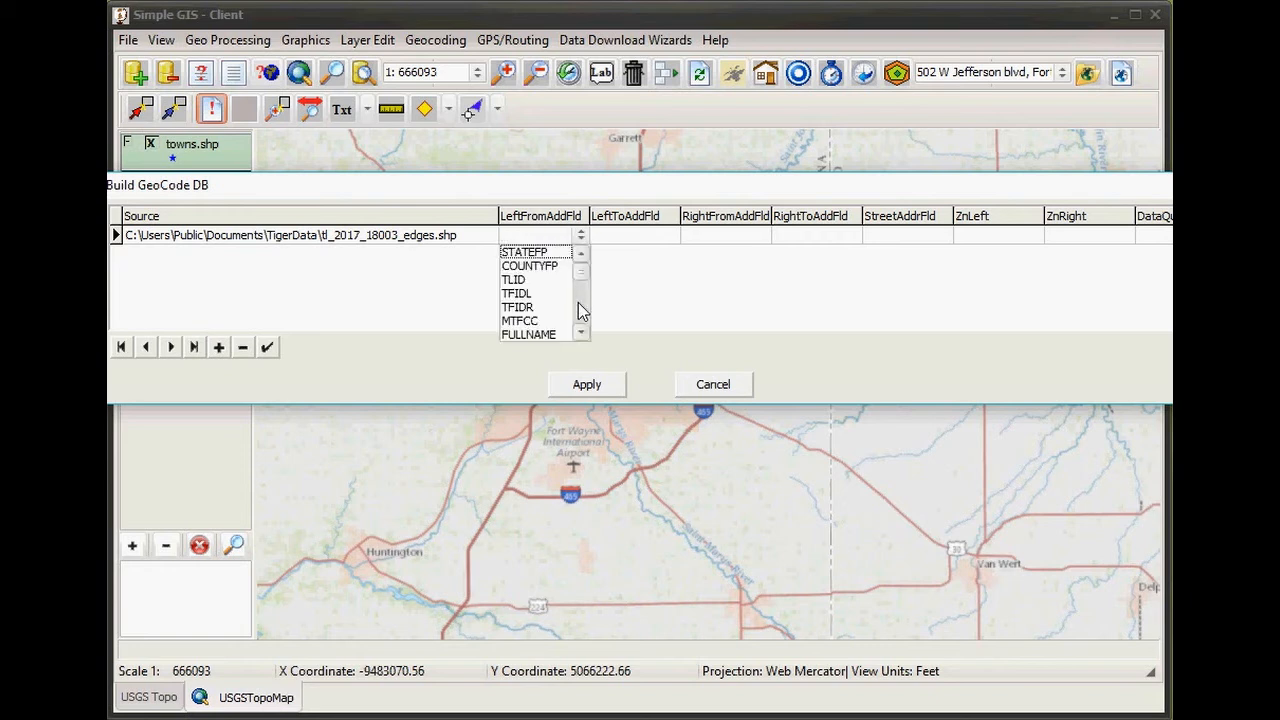
{"action": "left_click", "coordinate": [581, 333]}
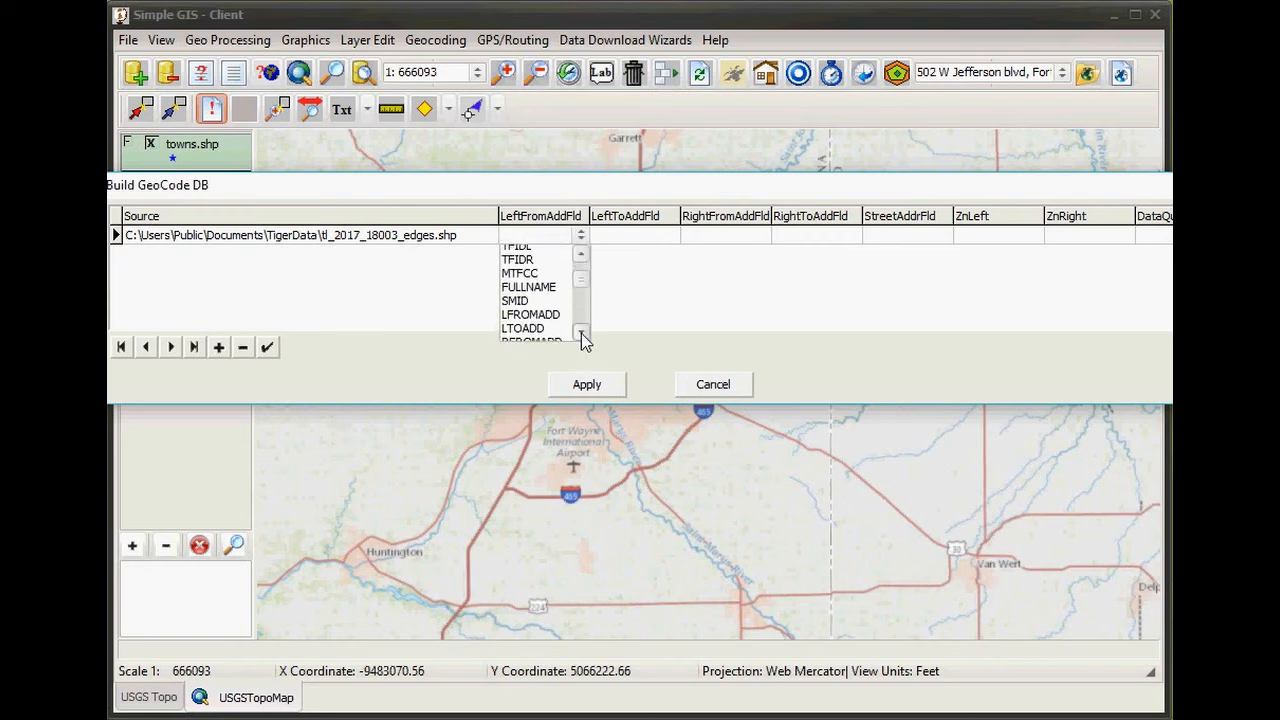
{"action": "left_click", "coordinate": [530, 308]}
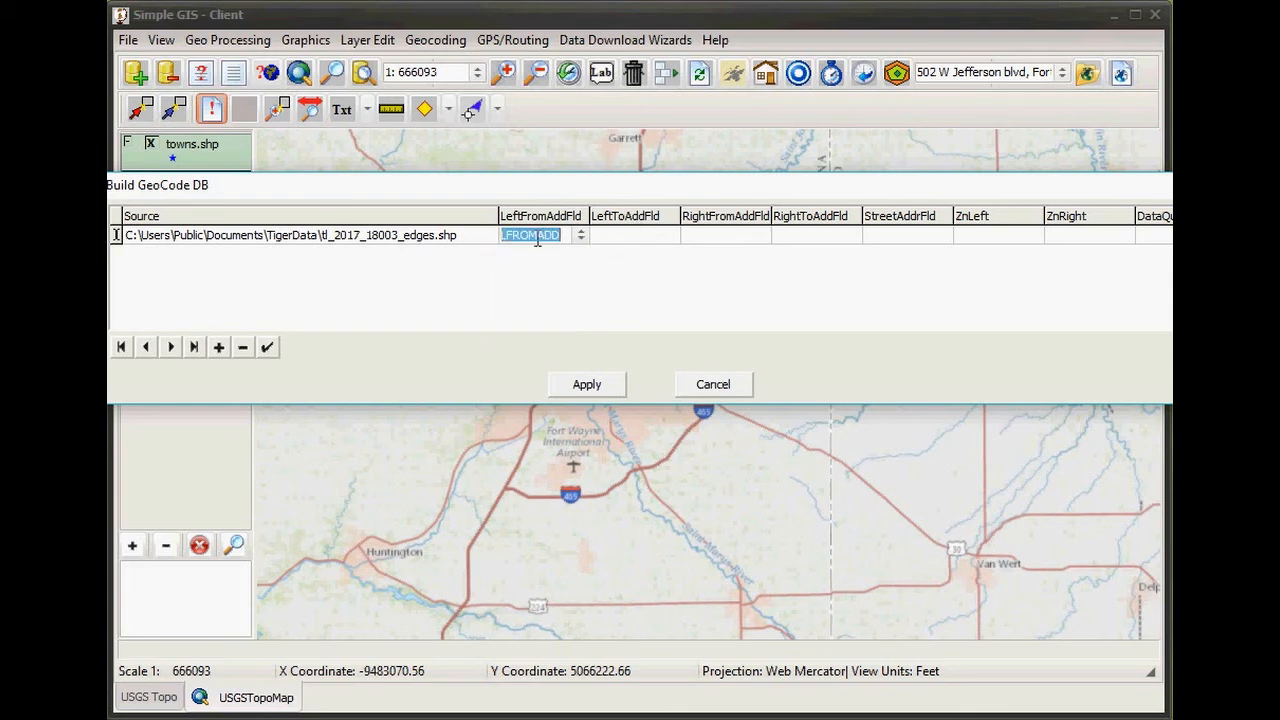
{"action": "left_click", "coordinate": [633, 241]}
{"action": "left_click", "coordinate": [633, 241]}
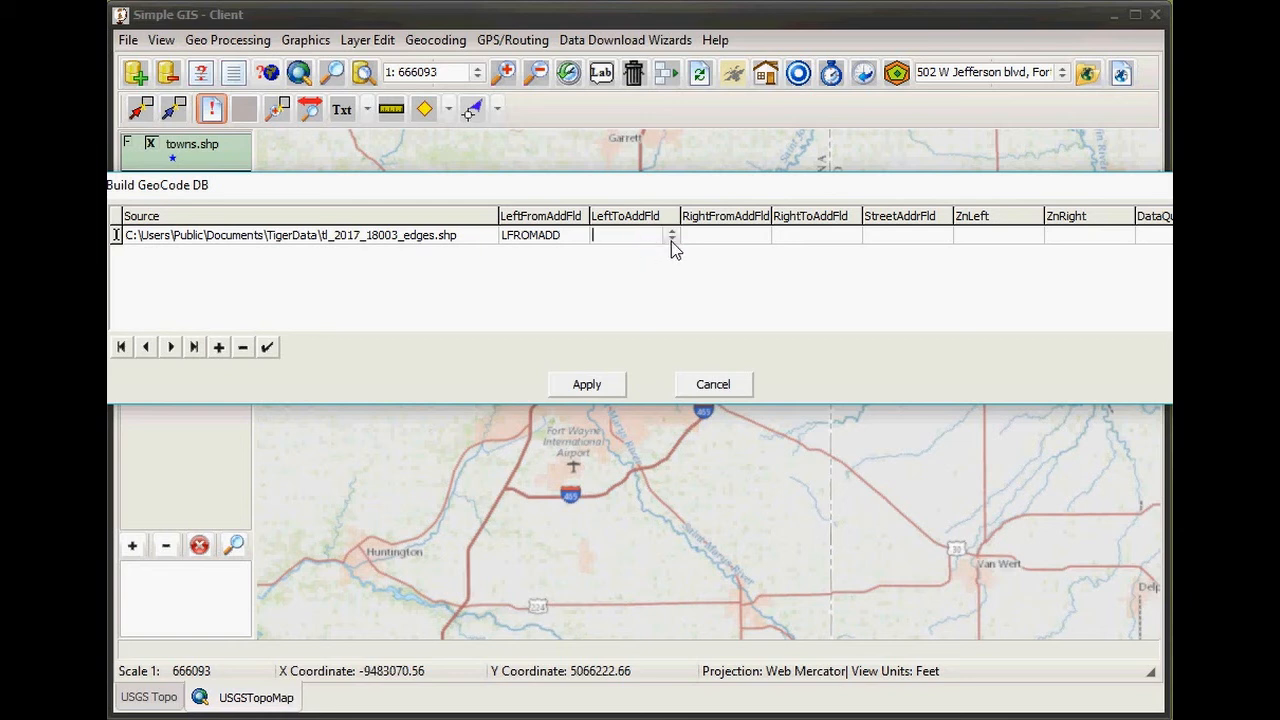
{"action": "left_click", "coordinate": [671, 241]}
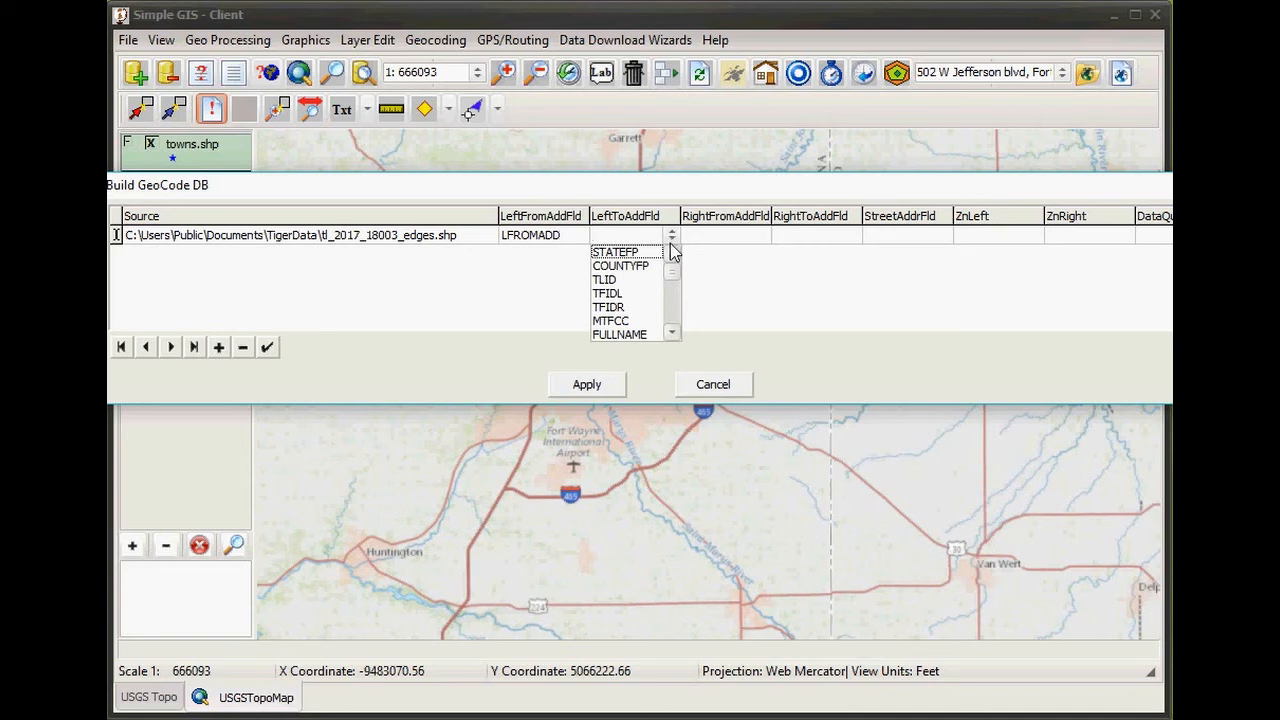
{"action": "left_click", "coordinate": [672, 331]}
{"action": "left_click", "coordinate": [672, 331]}
{"action": "left_click", "coordinate": [672, 331]}
{"action": "left_click", "coordinate": [672, 331]}
{"action": "left_click", "coordinate": [613, 321]}
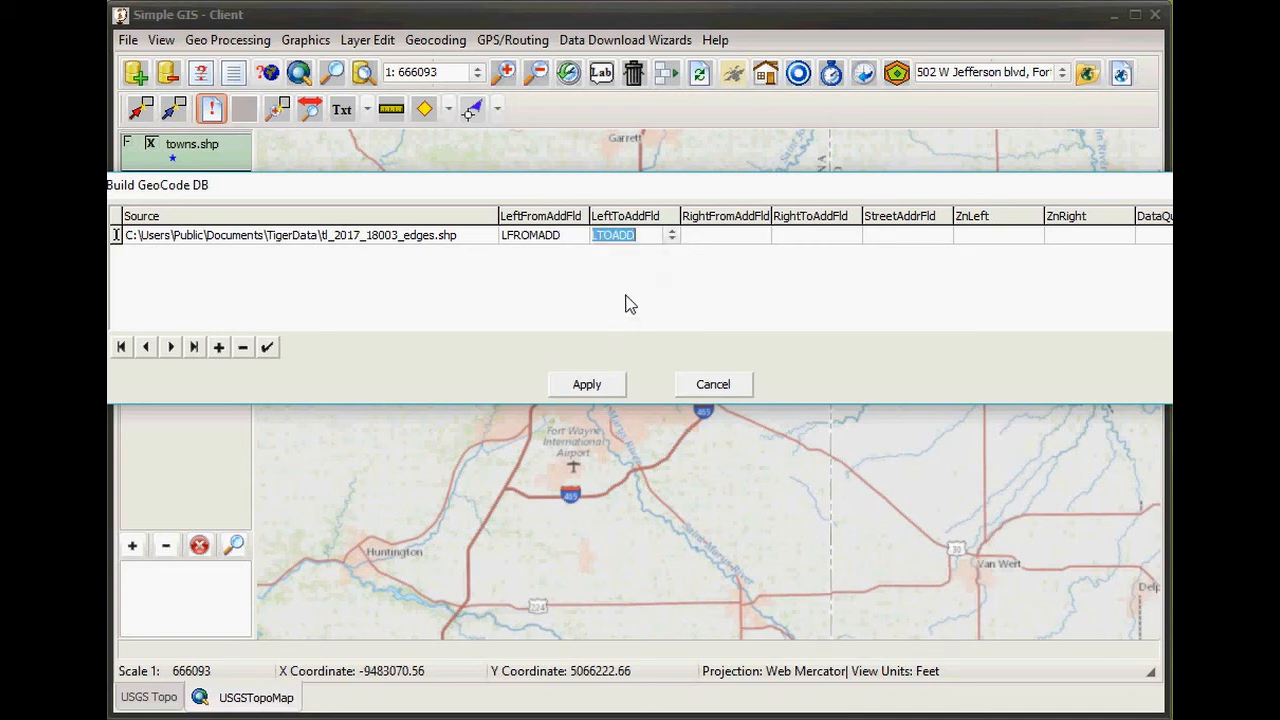
- Map the right address range fields to RFROMADD and RTOADD
{"action": "left_click", "coordinate": [722, 243]}
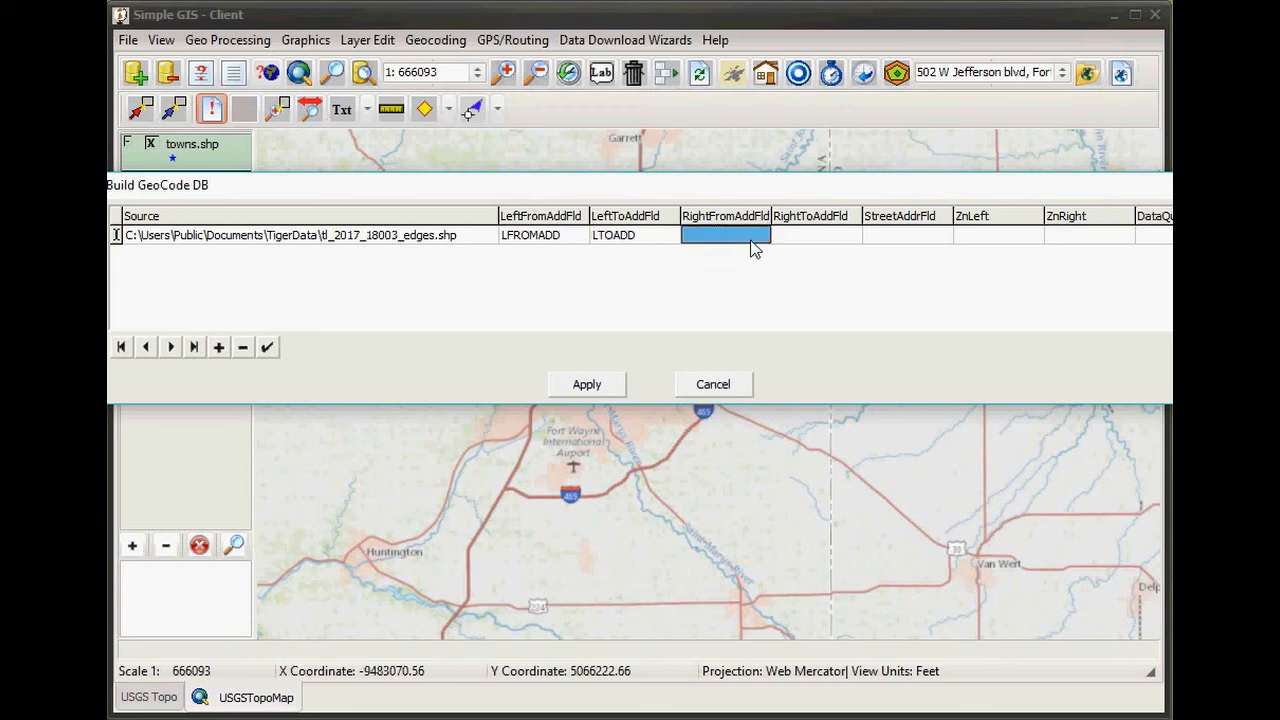
{"action": "left_click", "coordinate": [751, 246]}
{"action": "left_click", "coordinate": [760, 238]}
{"action": "left_click", "coordinate": [761, 333]}
{"action": "left_click", "coordinate": [761, 331]}
{"action": "left_click", "coordinate": [761, 331]}
{"action": "left_click", "coordinate": [761, 331]}
{"action": "left_click", "coordinate": [761, 331]}
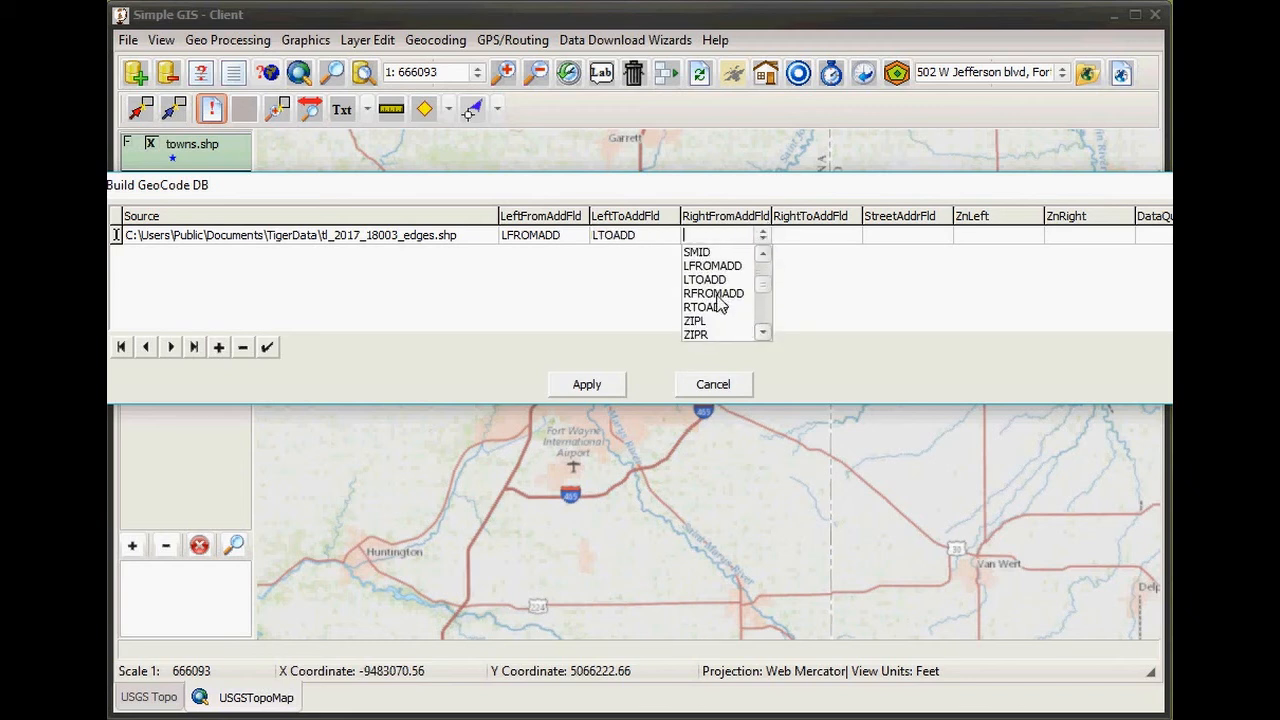
{"action": "left_click", "coordinate": [721, 300]}
{"action": "left_click", "coordinate": [795, 238]}
{"action": "left_click", "coordinate": [853, 235]}
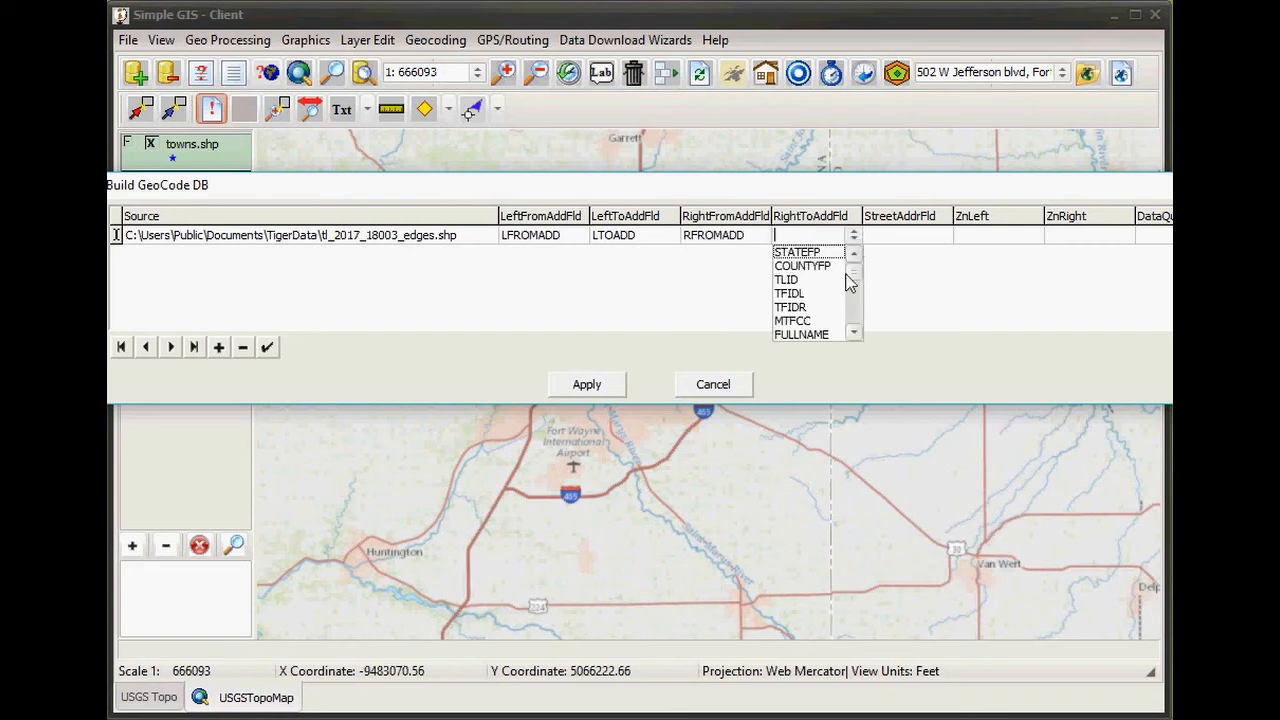
{"action": "left_click", "coordinate": [855, 332]}
{"action": "left_click", "coordinate": [855, 332]}
{"action": "left_click", "coordinate": [855, 332]}
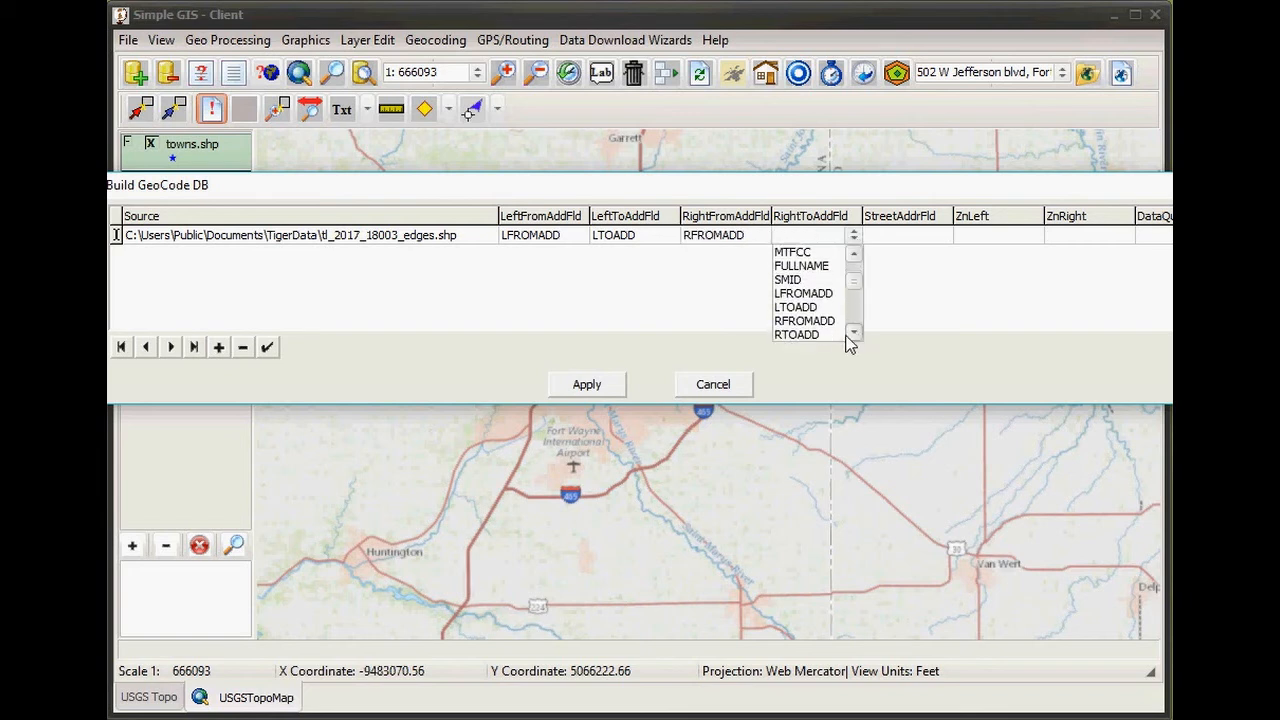
{"action": "left_click", "coordinate": [826, 332]}
- Set the street name field to FULLNAME
{"action": "left_click", "coordinate": [888, 243]}
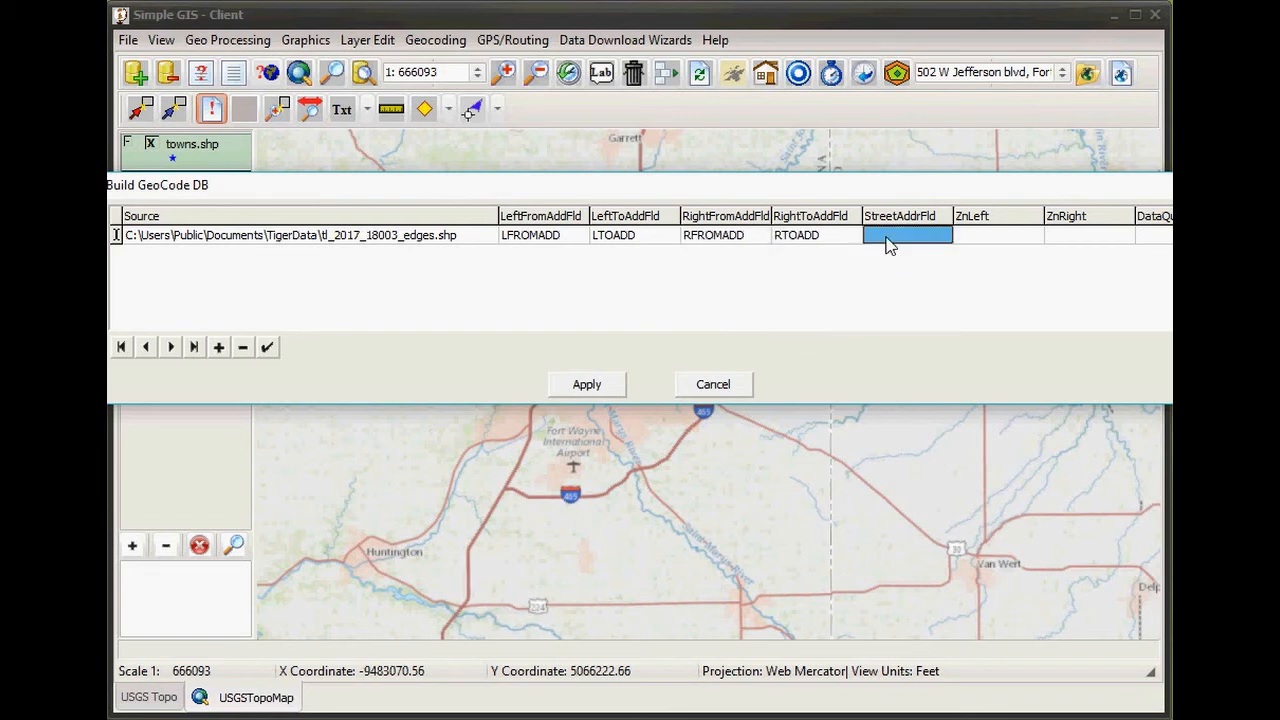
{"action": "left_click", "coordinate": [892, 243]}
{"action": "left_click", "coordinate": [941, 242]}
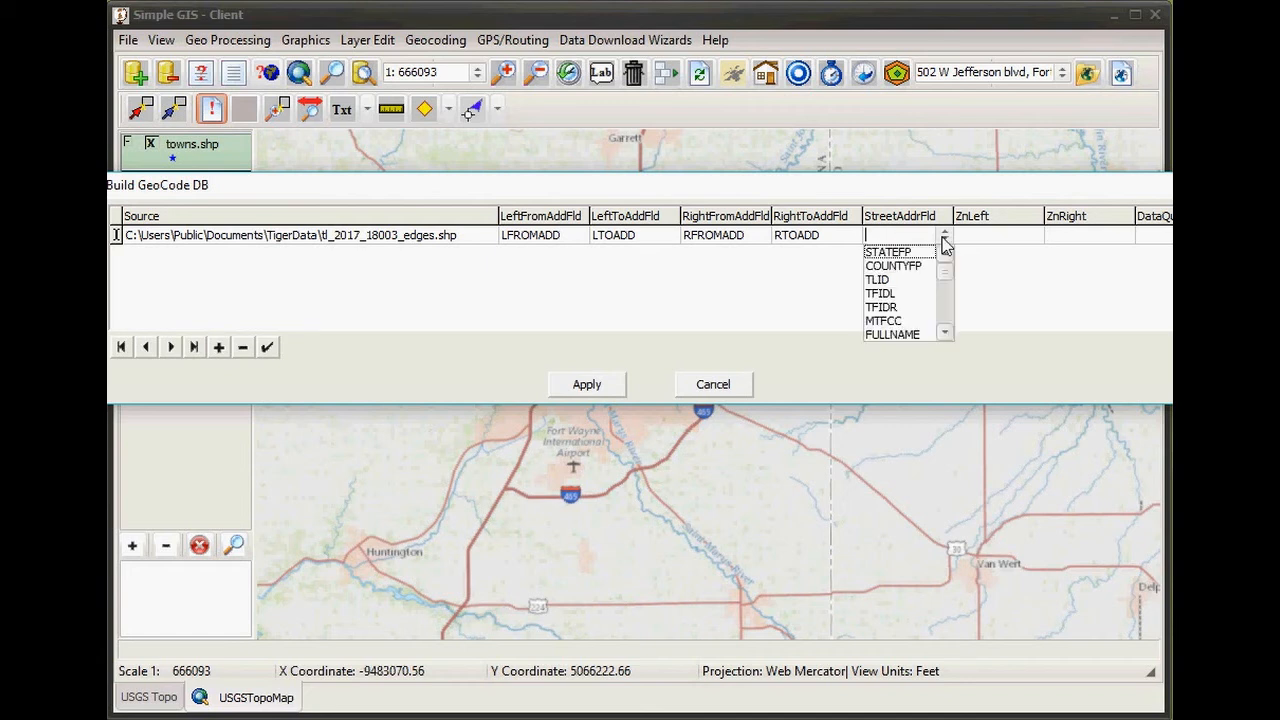
{"action": "left_click", "coordinate": [896, 335]}
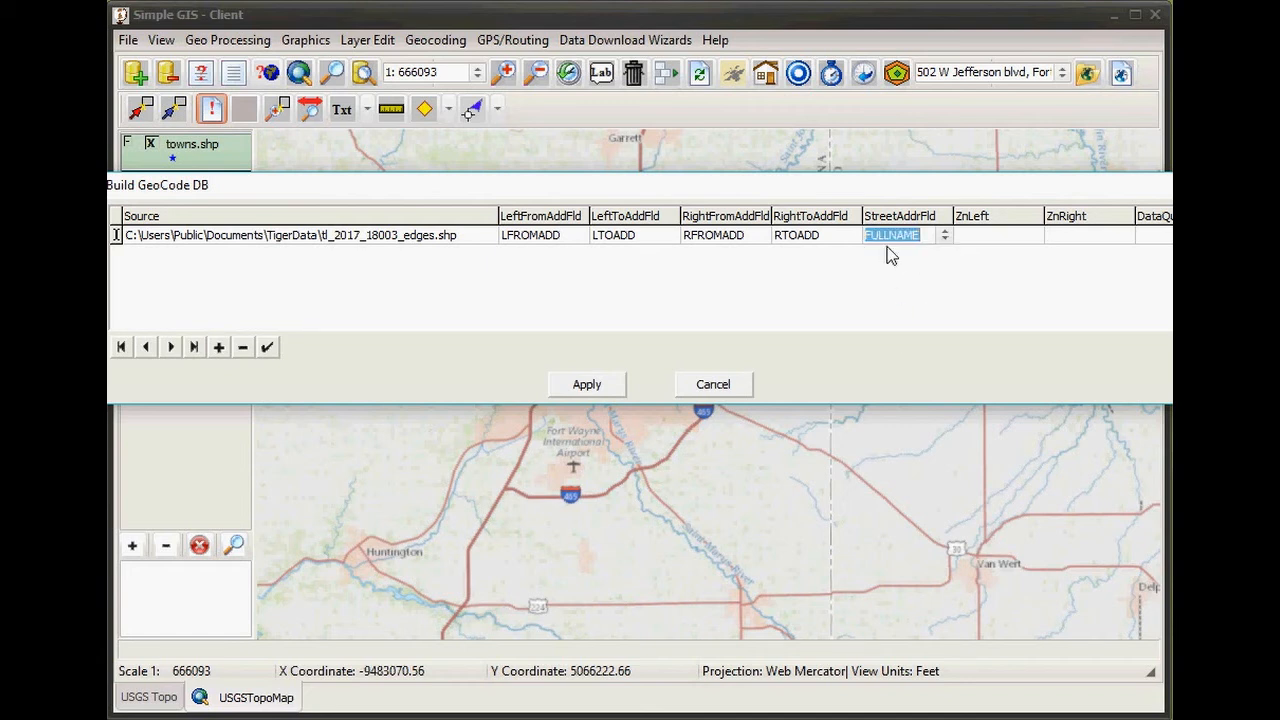
- Set the left and right zip code fields to ZIPL and ZIPR
{"action": "left_click", "coordinate": [990, 238]}
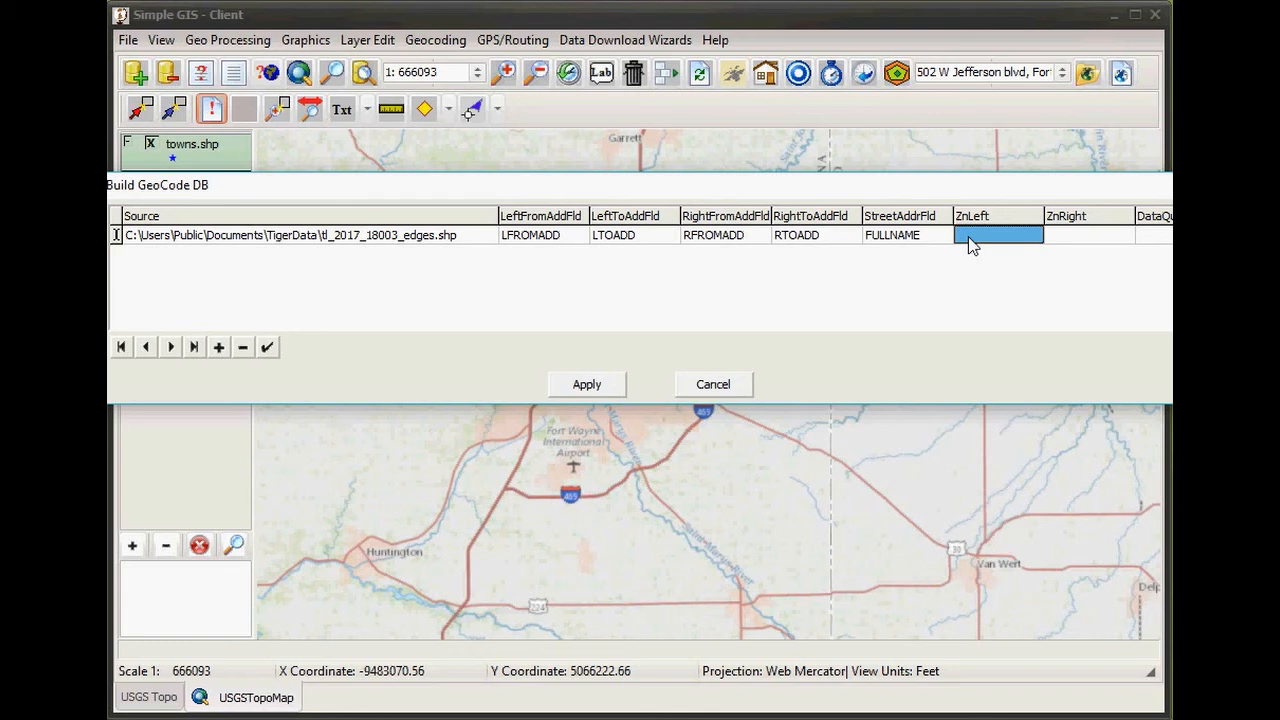
{"action": "left_click", "coordinate": [970, 245]}
{"action": "left_click", "coordinate": [1036, 237]}
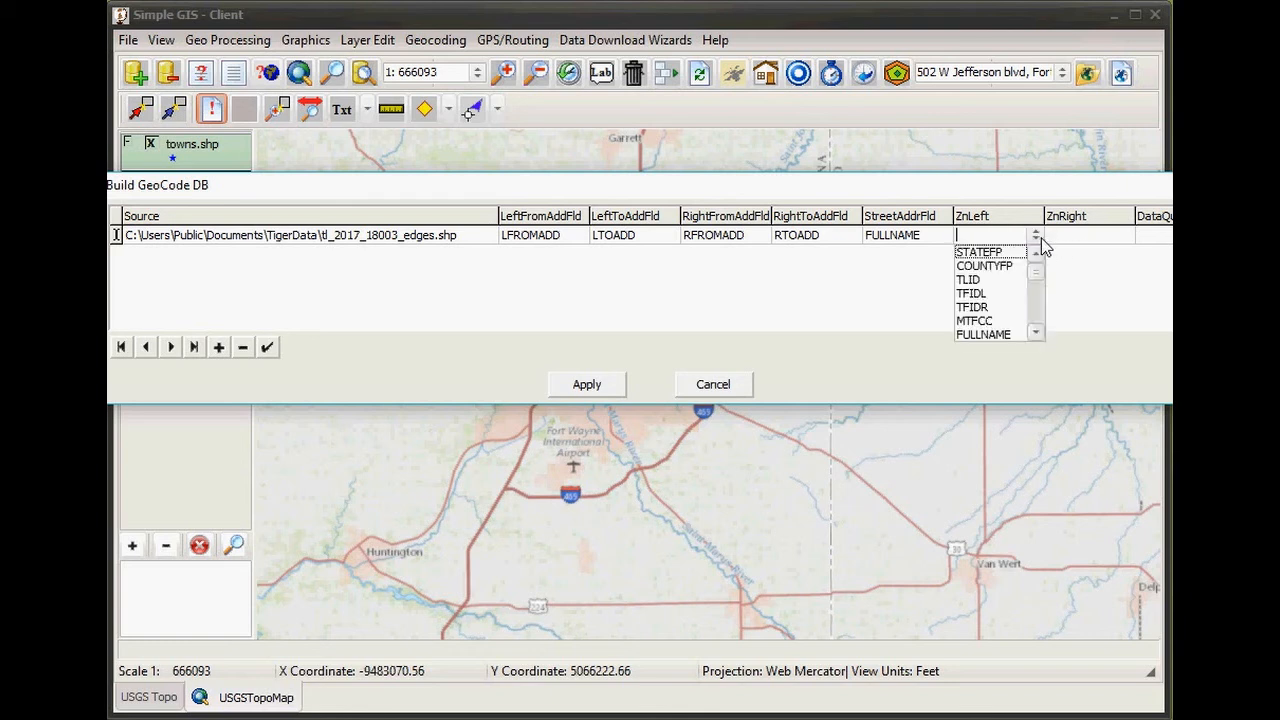
{"action": "left_click", "coordinate": [1036, 332]}
{"action": "left_click", "coordinate": [1037, 333]}
{"action": "left_click", "coordinate": [1037, 333]}
{"action": "left_click", "coordinate": [1037, 333]}
{"action": "left_click", "coordinate": [1037, 333]}
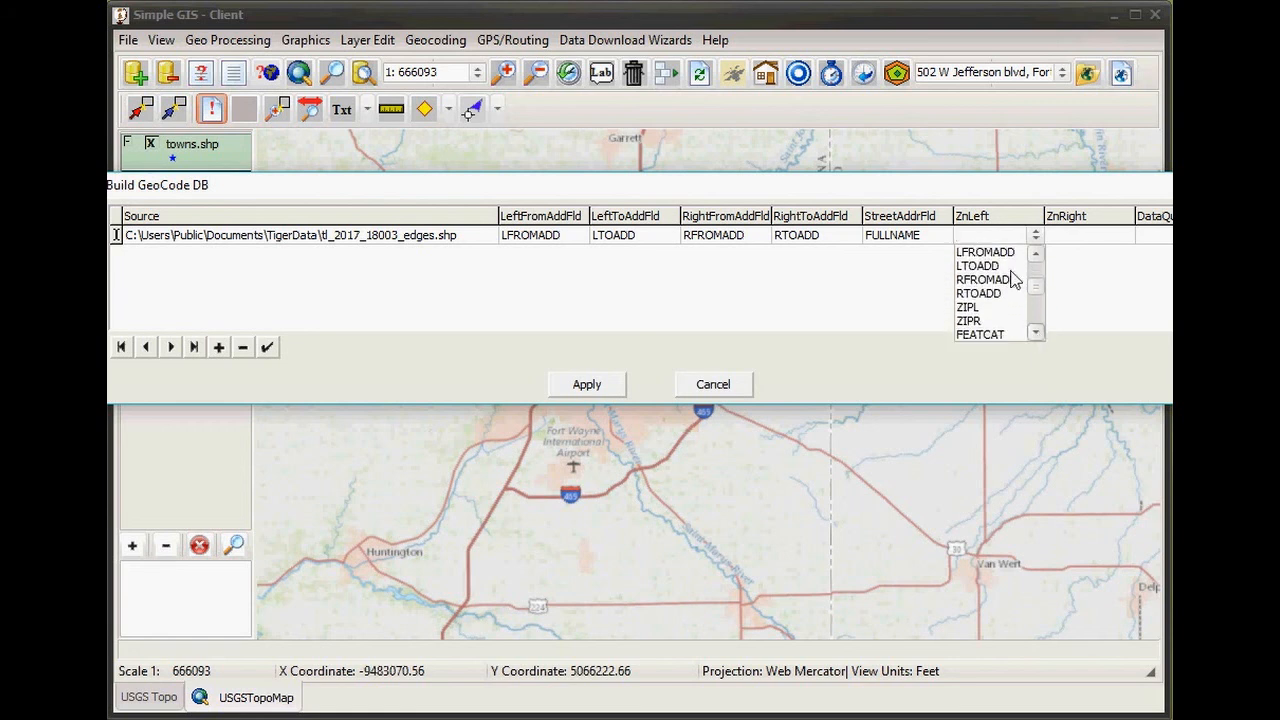
{"action": "left_click", "coordinate": [974, 308]}
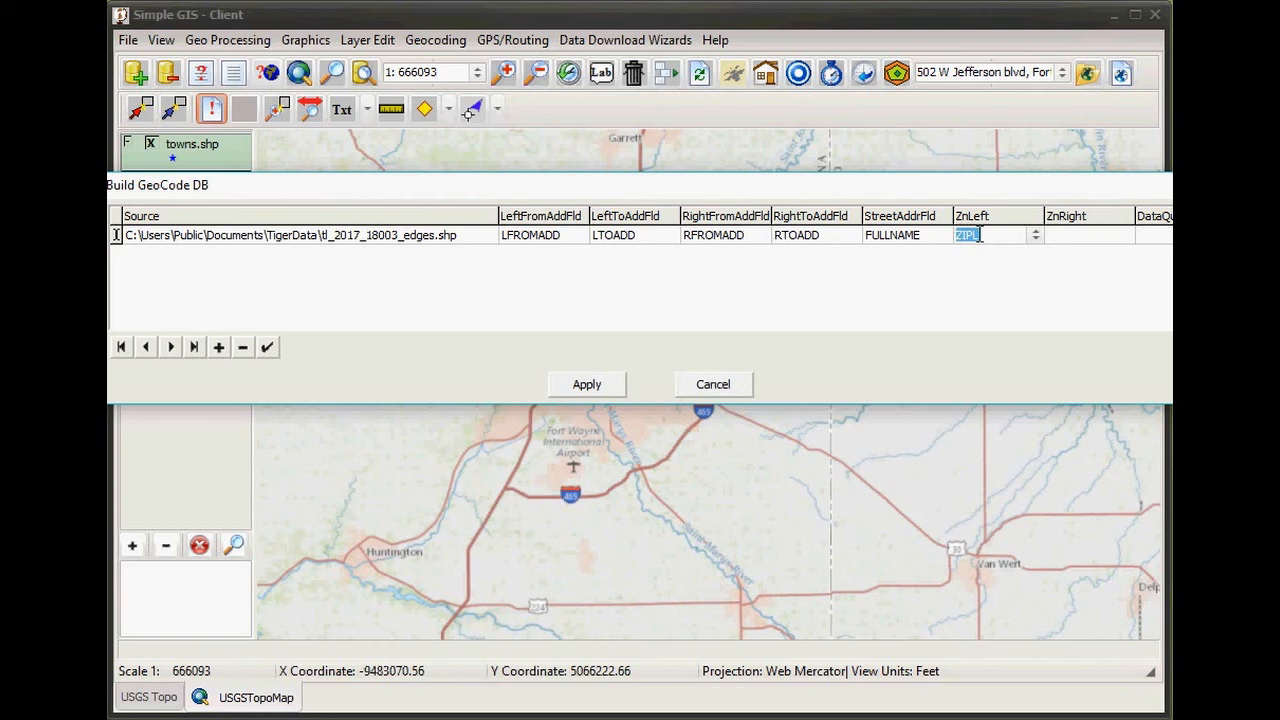
{"action": "left_click", "coordinate": [1095, 238]}
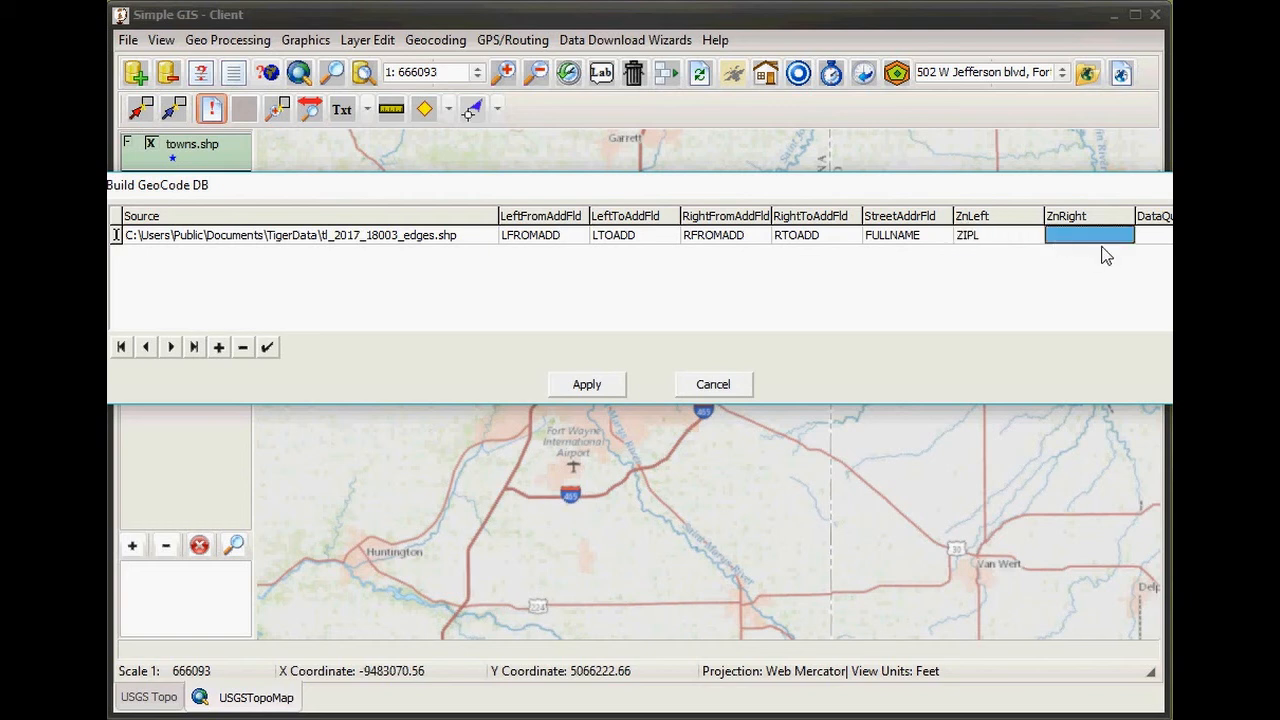
{"action": "left_click", "coordinate": [1128, 238]}
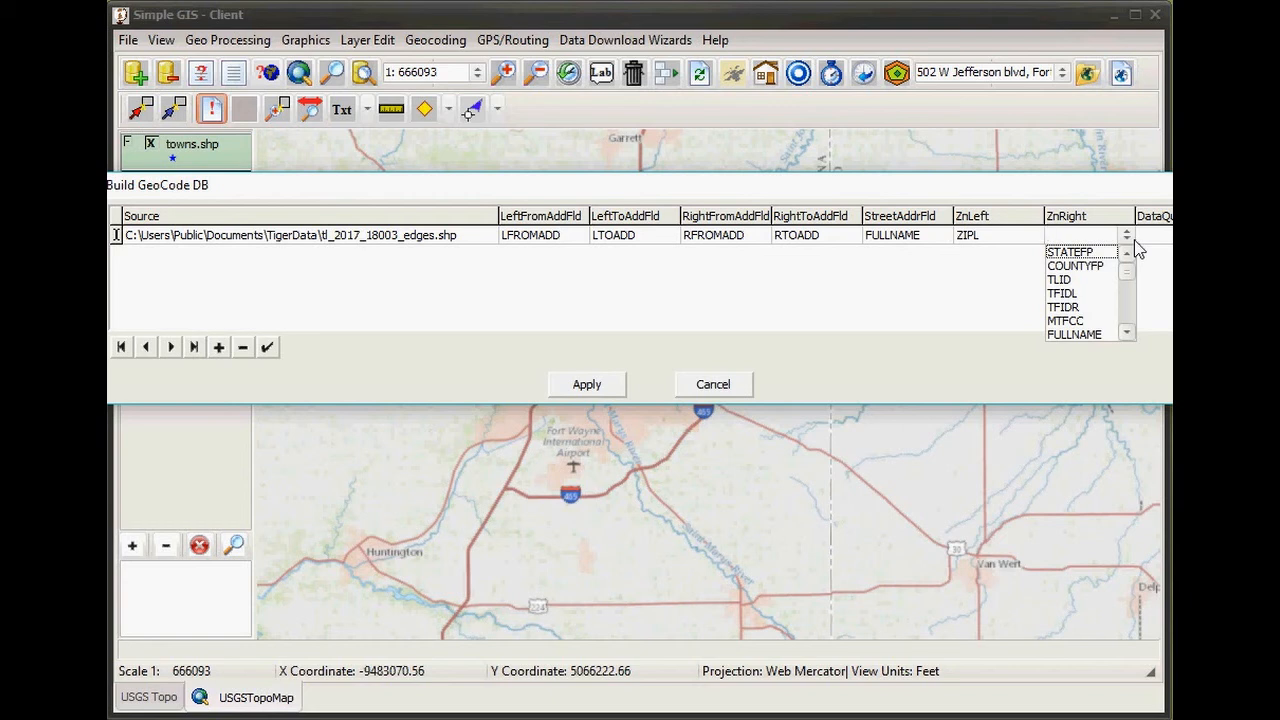
{"action": "left_click", "coordinate": [1128, 332]}
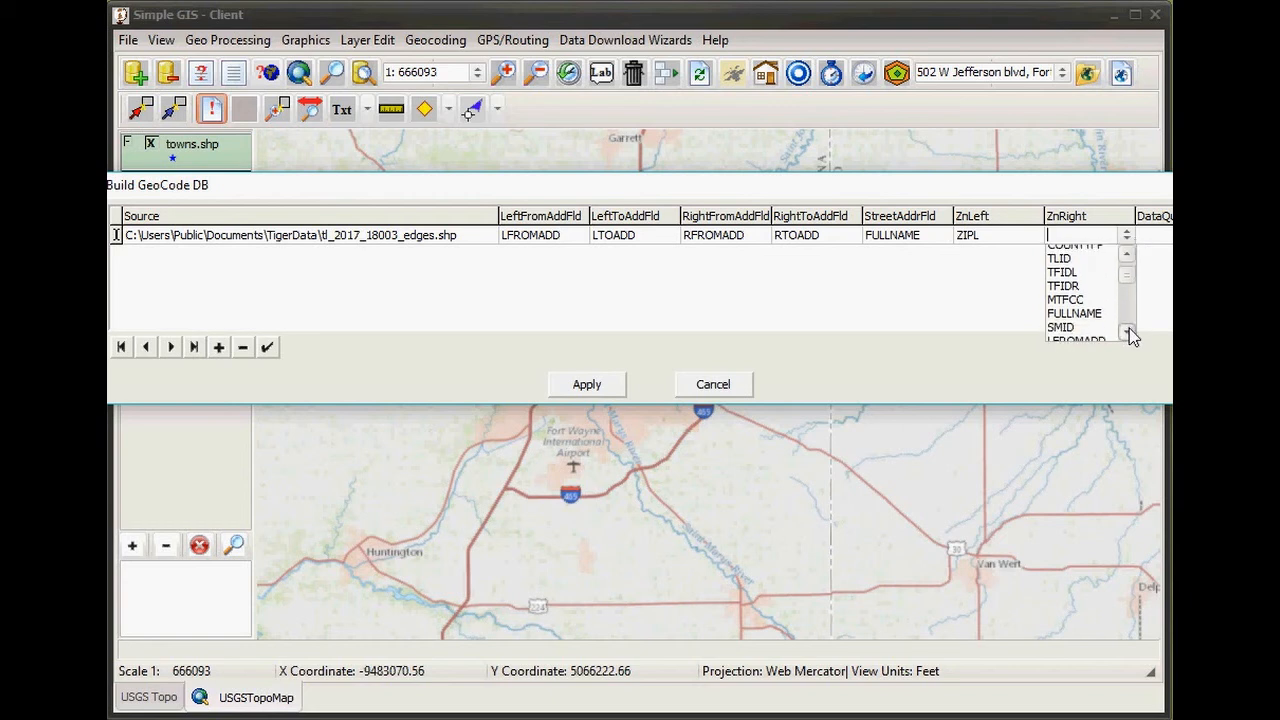
{"action": "left_click", "coordinate": [1129, 332]}
{"action": "left_click", "coordinate": [1129, 332]}
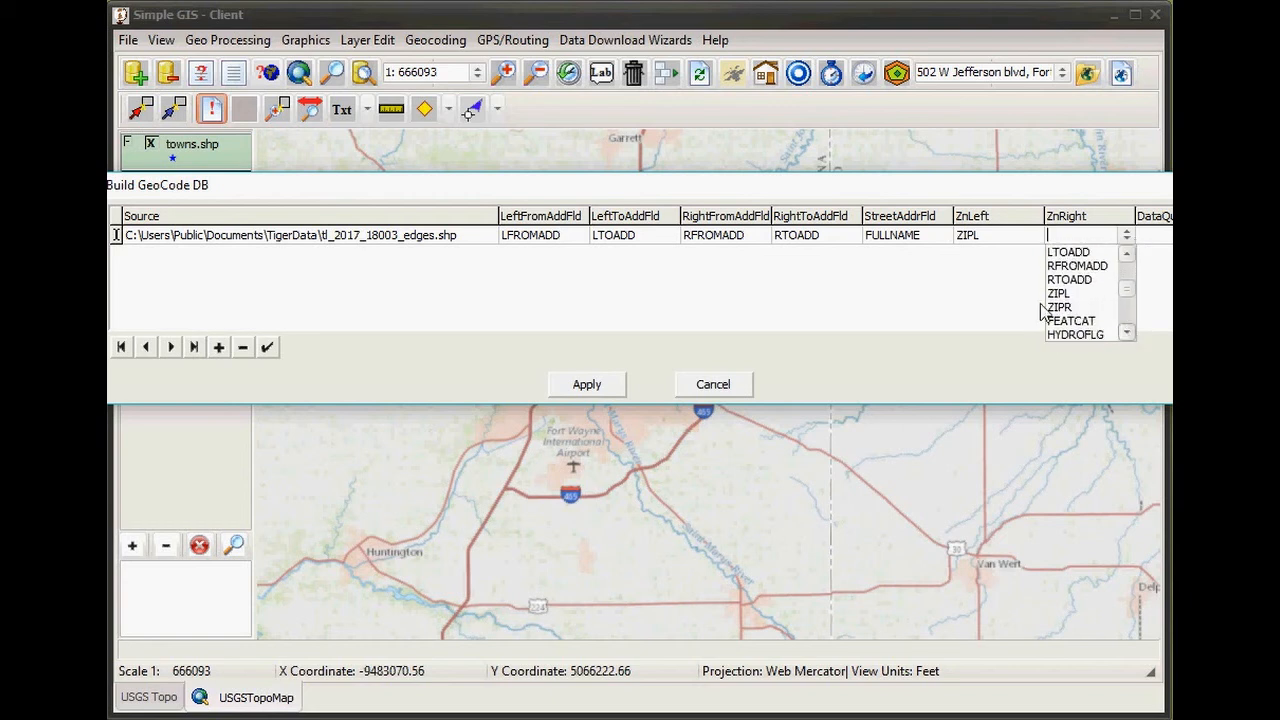
{"action": "left_click", "coordinate": [1069, 307]}
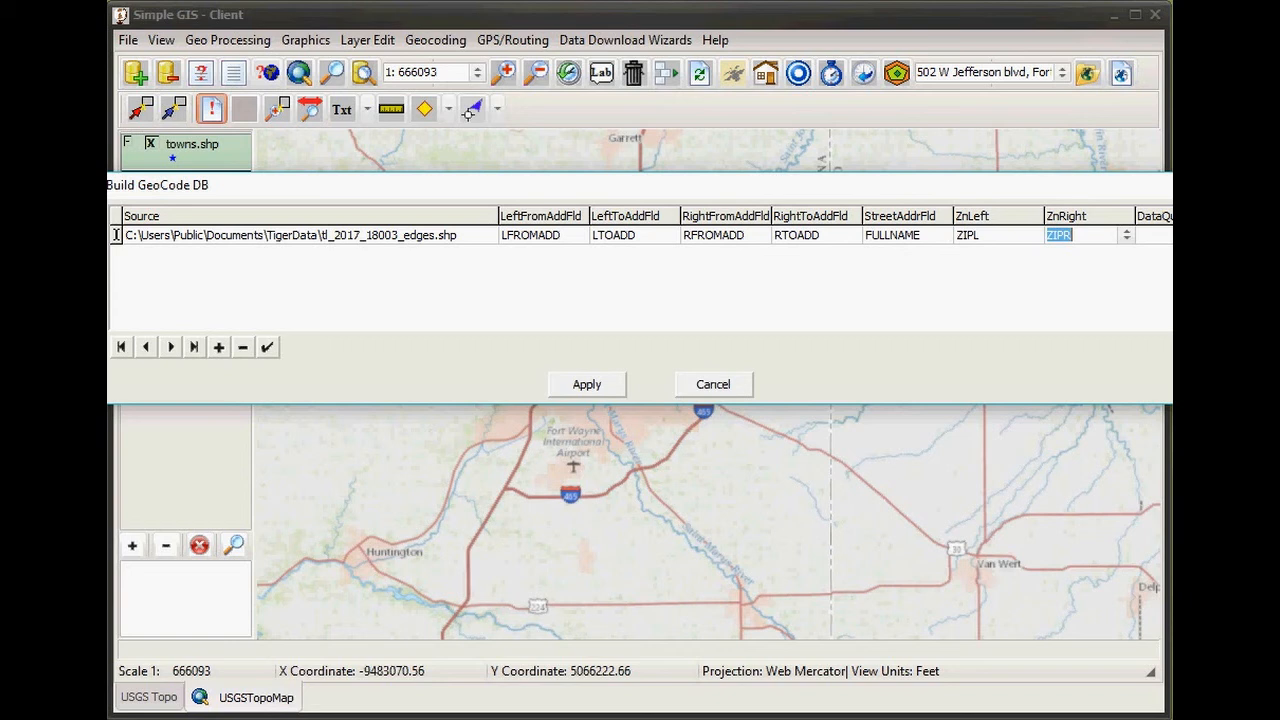
{"action": "key", "text": "Tab"}
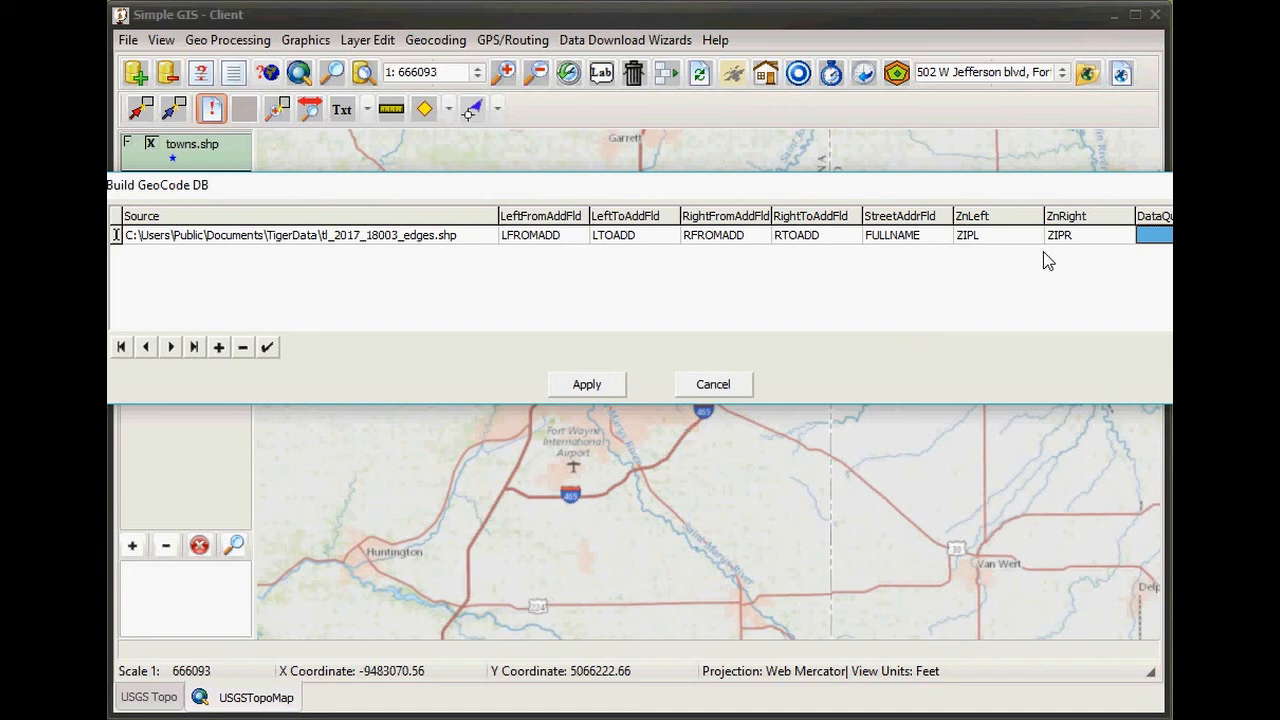
- Add towns.shp as a second source and blank its four address-range fields
{"action": "left_click", "coordinate": [222, 355]}
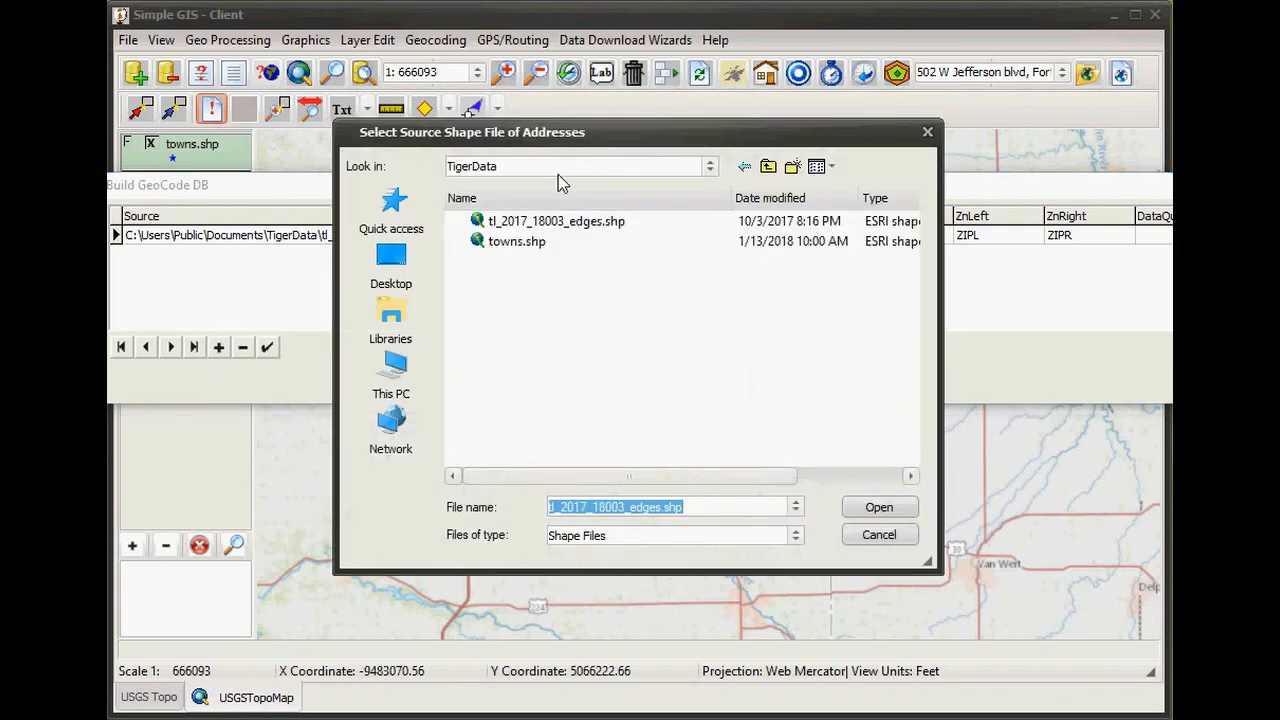
{"action": "double_click", "coordinate": [519, 243]}
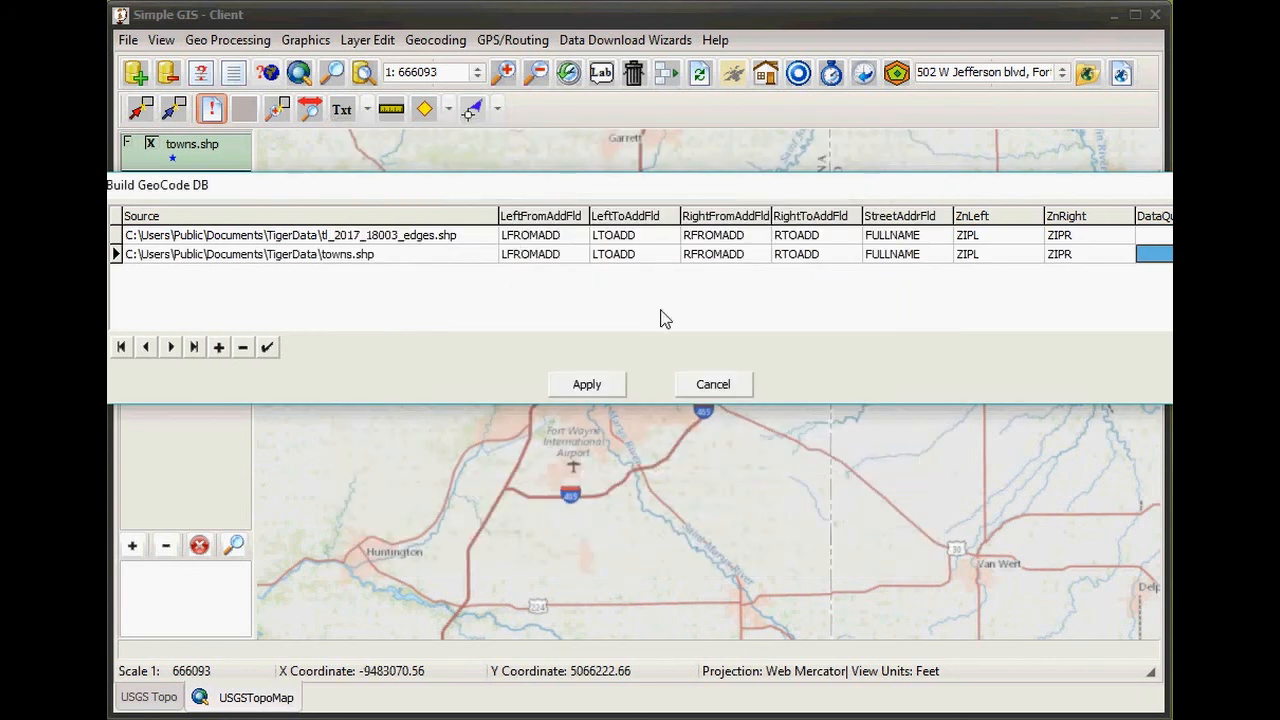
{"action": "left_click", "coordinate": [545, 257]}
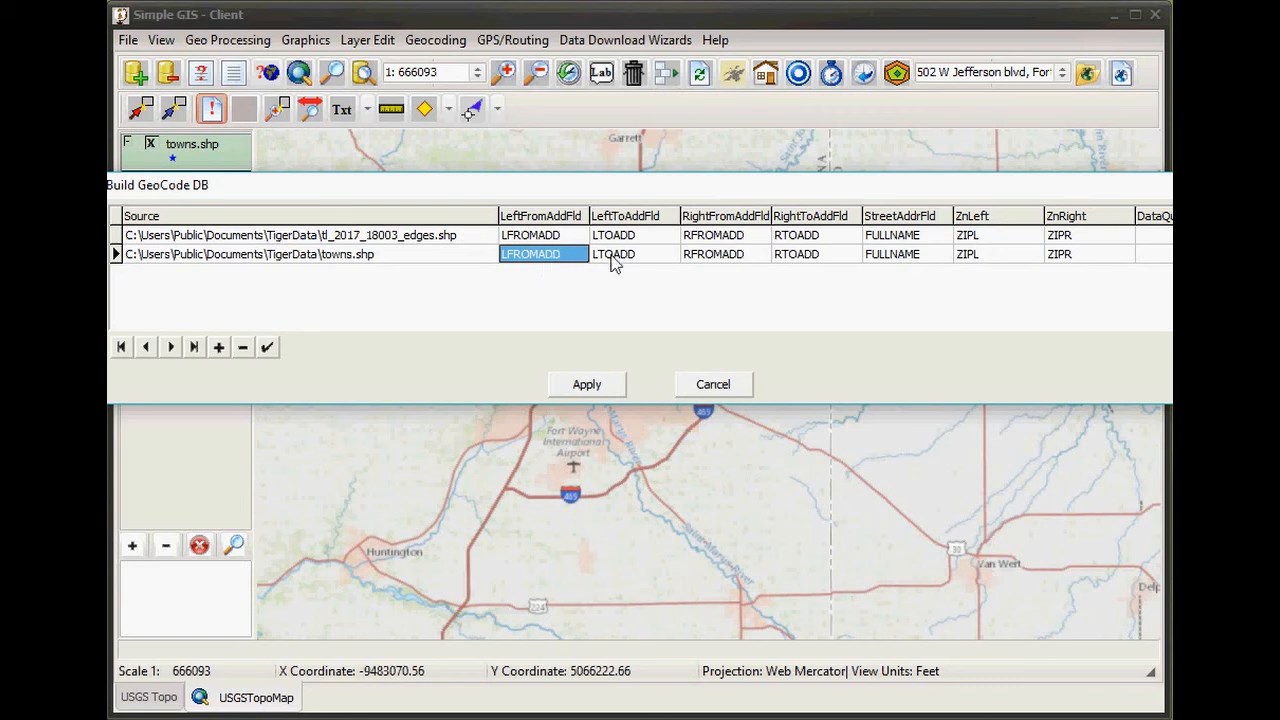
{"action": "left_click", "coordinate": [560, 256]}
{"action": "key", "text": "BackSpace"}
{"action": "left_click", "coordinate": [612, 259]}
{"action": "key", "text": "BackSpace"}
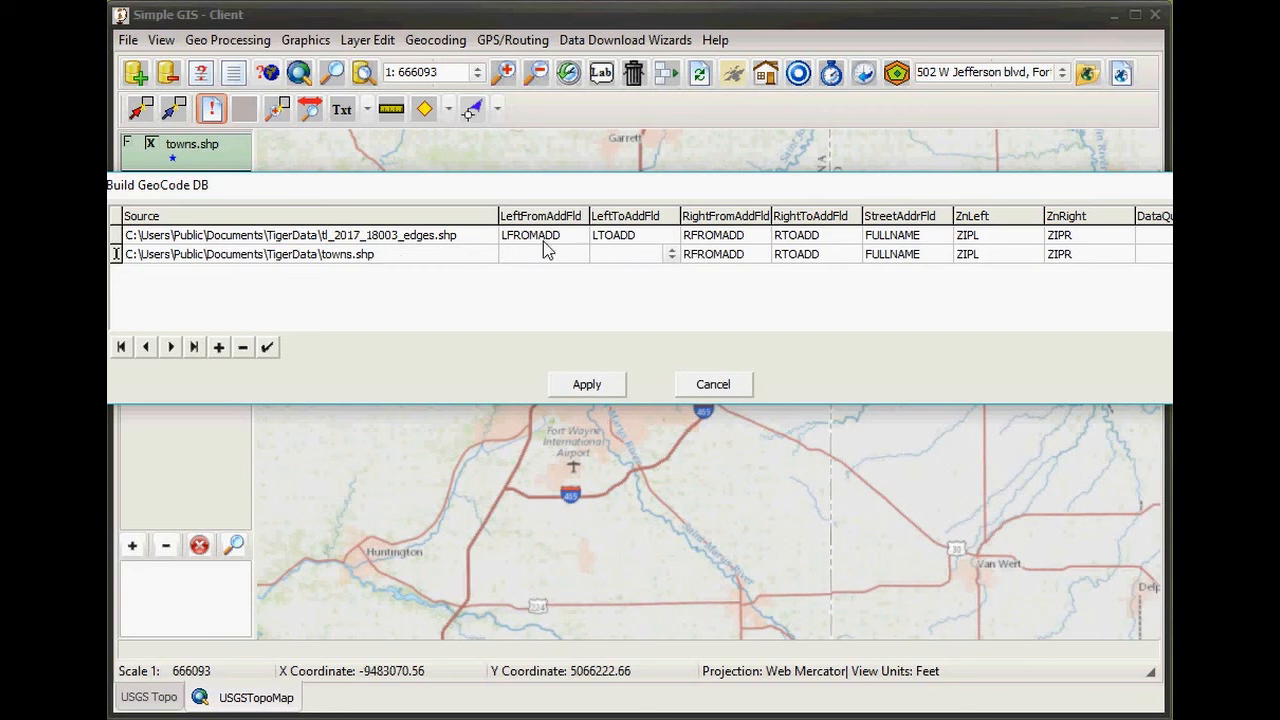
{"action": "left_click", "coordinate": [709, 258]}
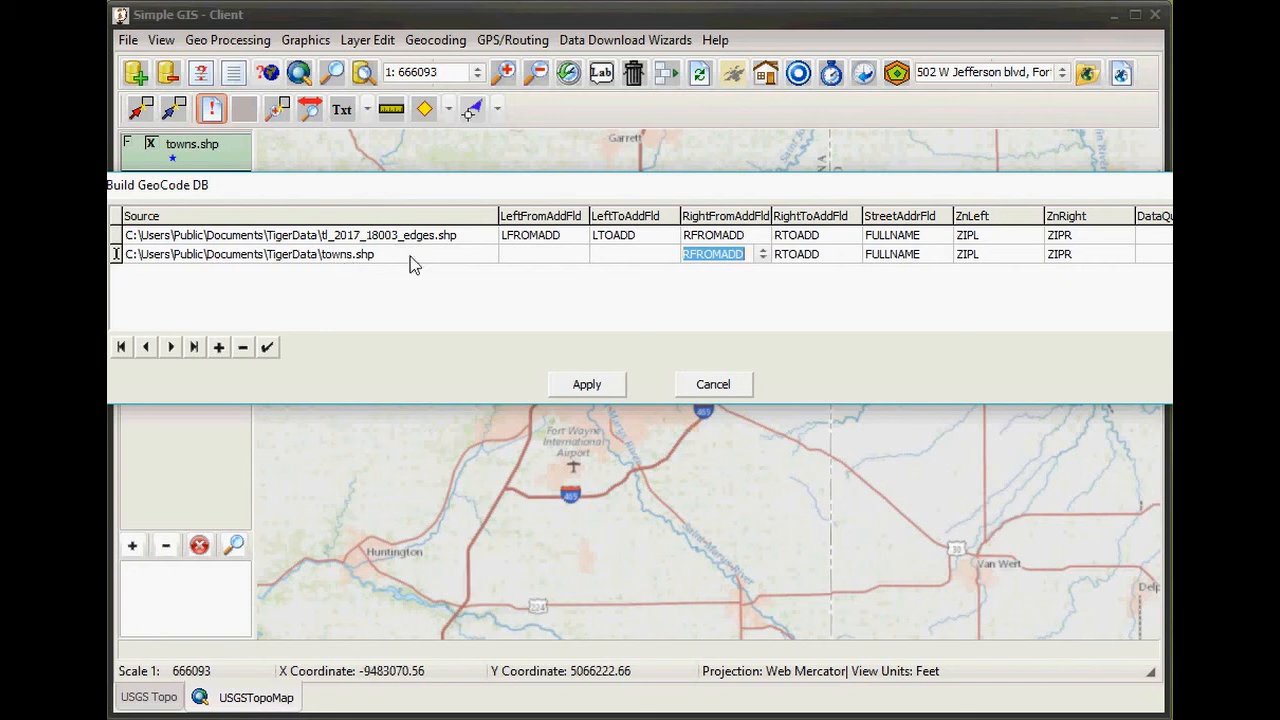
{"action": "key", "text": "Delete"}
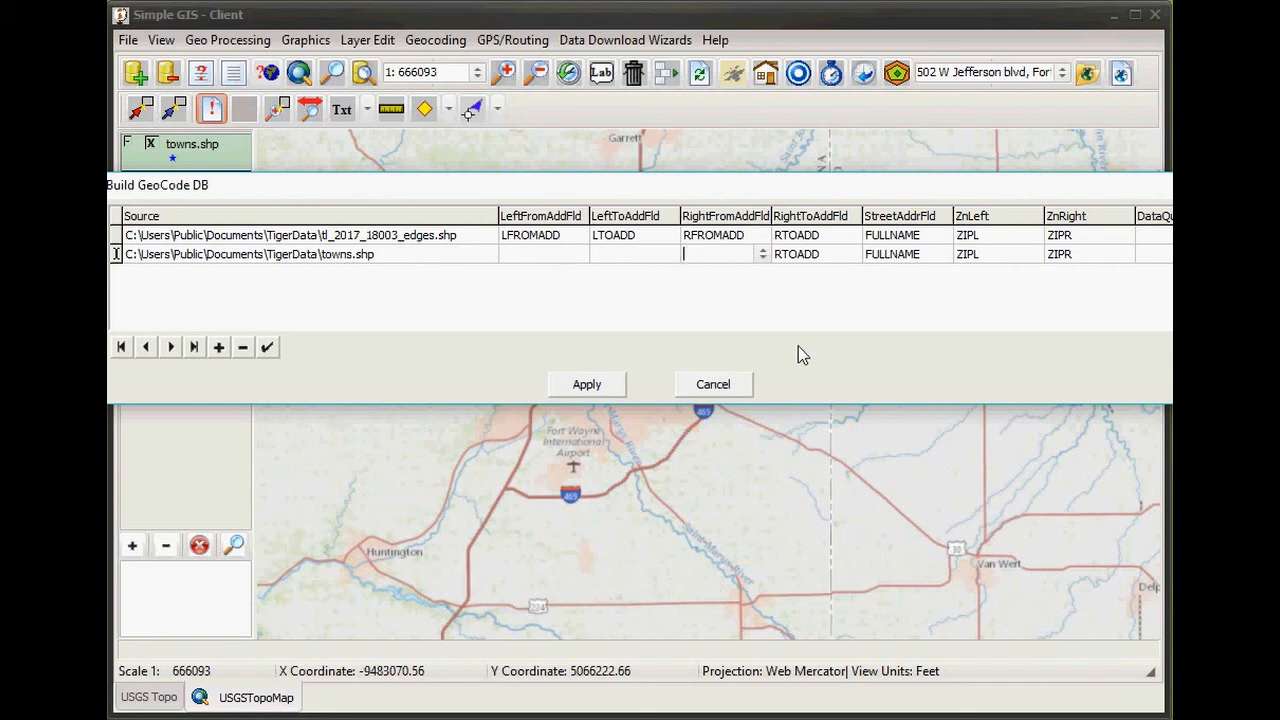
{"action": "left_click", "coordinate": [802, 256]}
{"action": "left_click", "coordinate": [803, 255]}
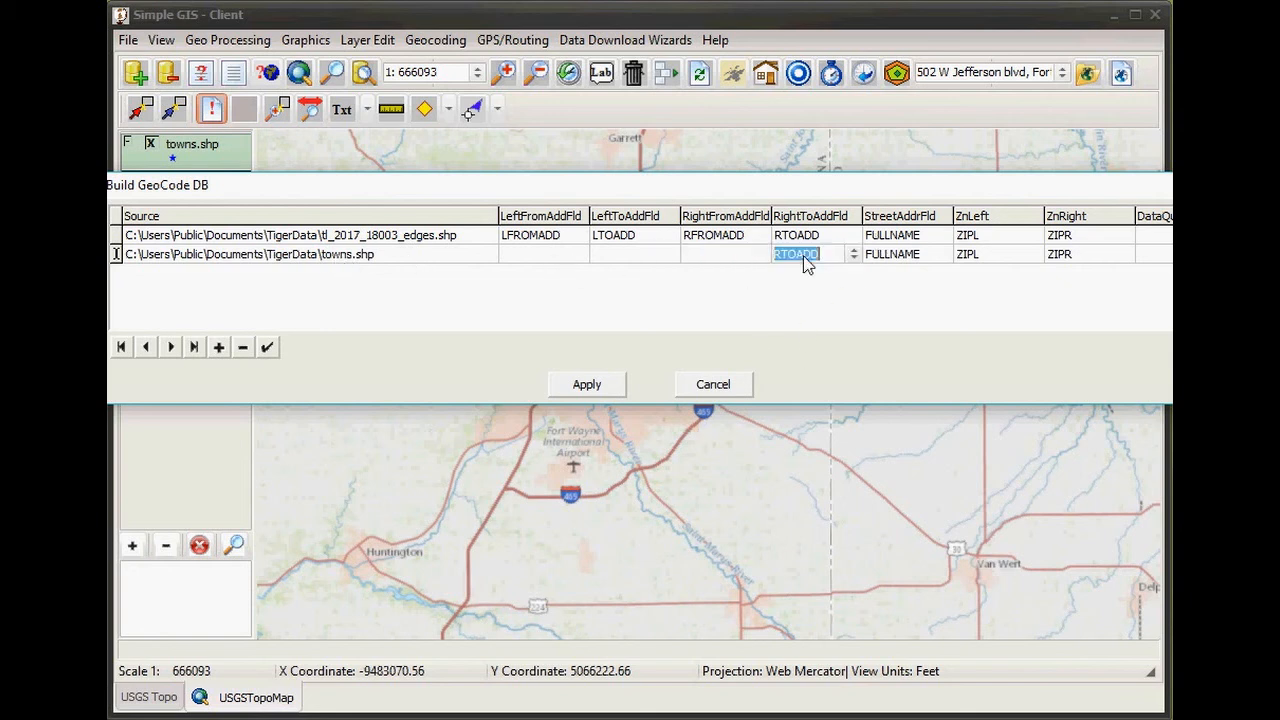
{"action": "key", "text": "Delete"}
- Set the towns row's street field to Name and clear its ZIP fields
{"action": "left_click", "coordinate": [902, 255]}
{"action": "left_click", "coordinate": [924, 254]}
{"action": "left_click", "coordinate": [945, 257]}
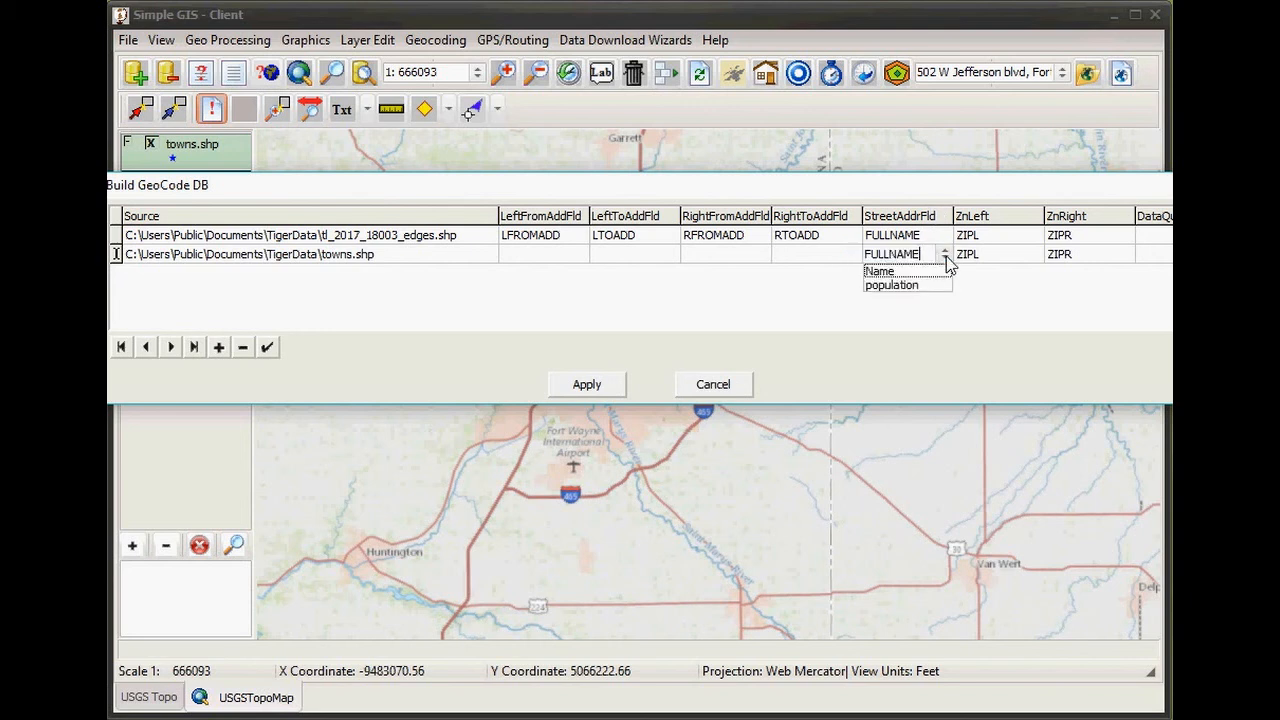
{"action": "left_click", "coordinate": [930, 275]}
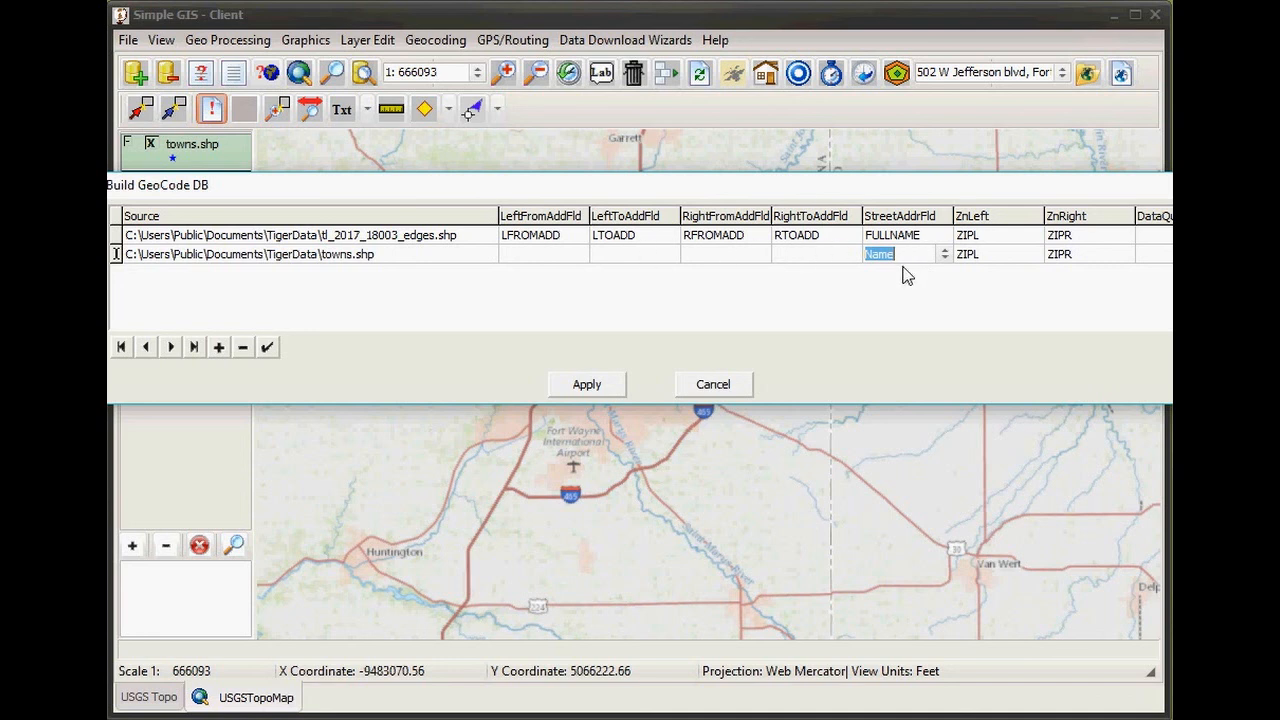
{"action": "left_click", "coordinate": [975, 258]}
{"action": "left_click", "coordinate": [1072, 255]}
{"action": "key", "text": "Delete"}
{"action": "left_click", "coordinate": [412, 236]}
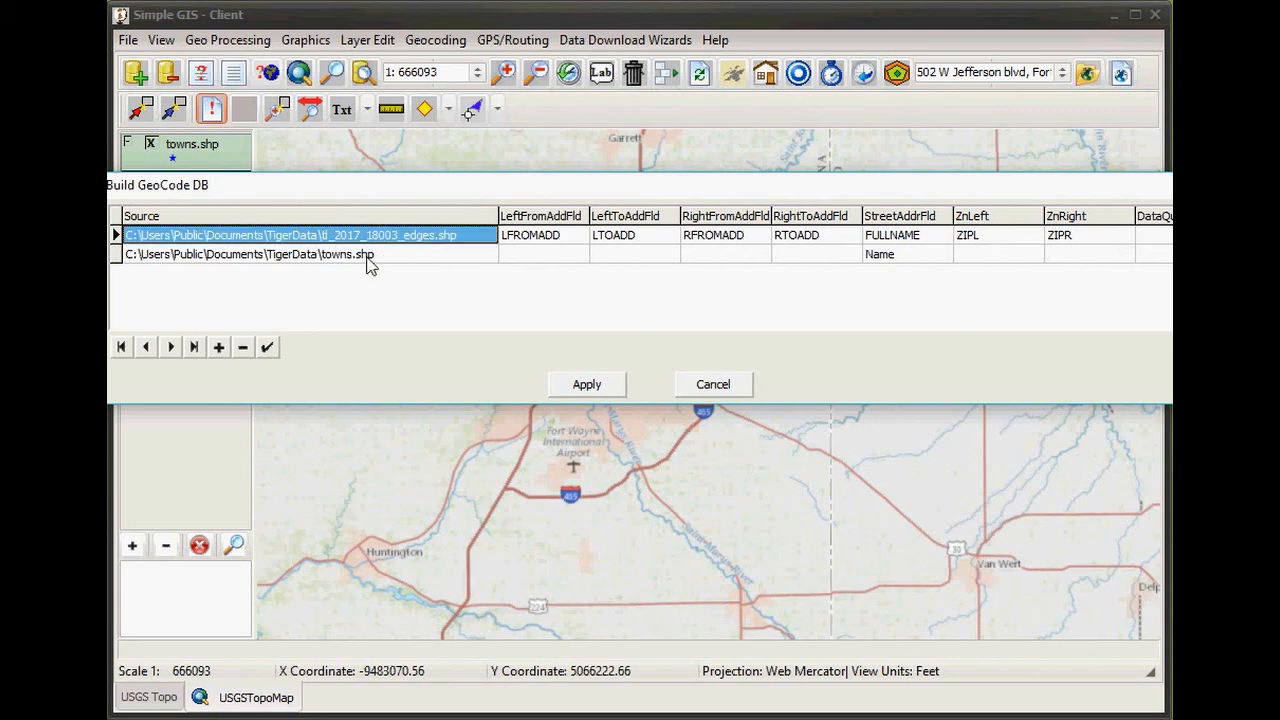
- Build the database and save it over MyGeocode.gcd in Public Documents > GeocodeData
{"action": "left_click", "coordinate": [608, 387]}
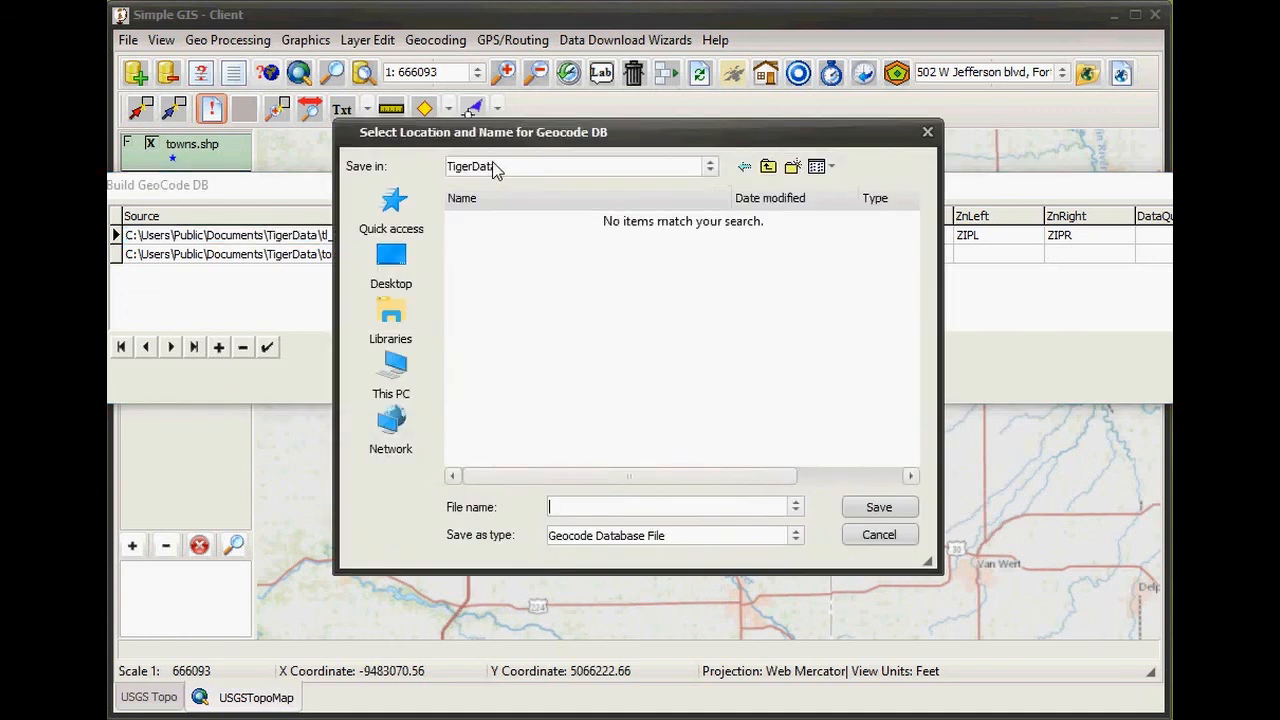
{"action": "left_click", "coordinate": [588, 172]}
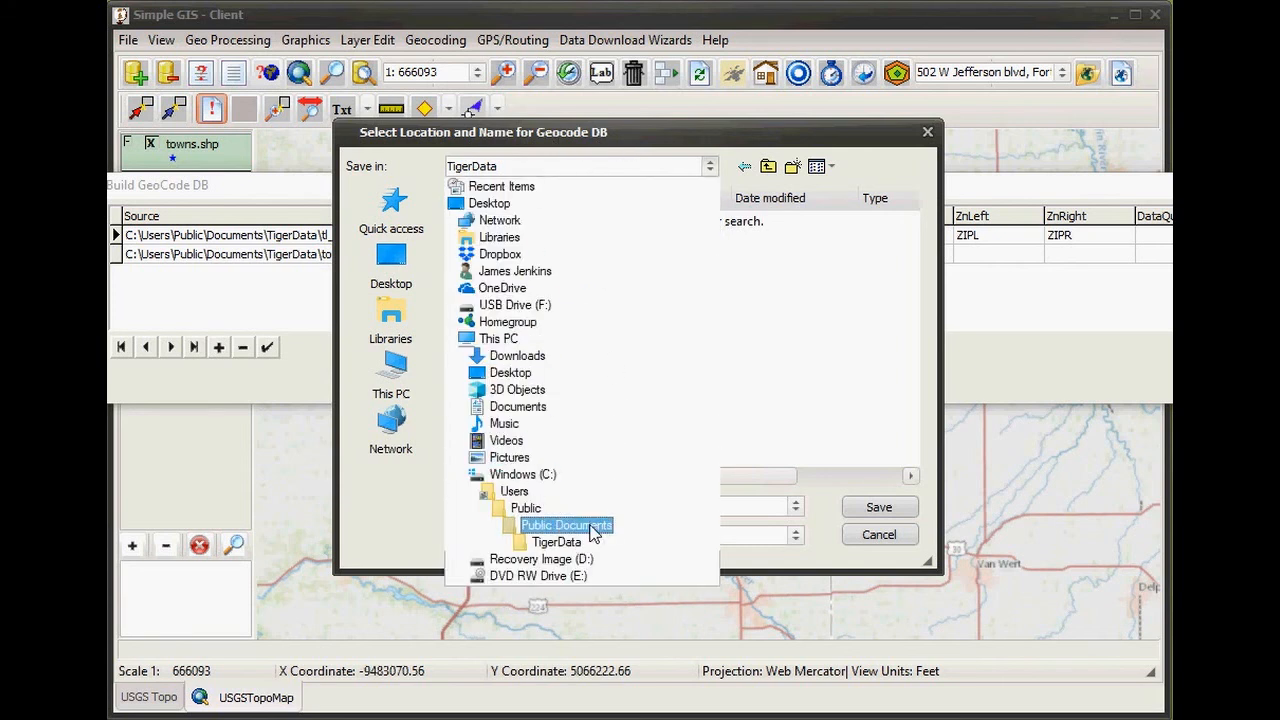
{"action": "left_click", "coordinate": [591, 531]}
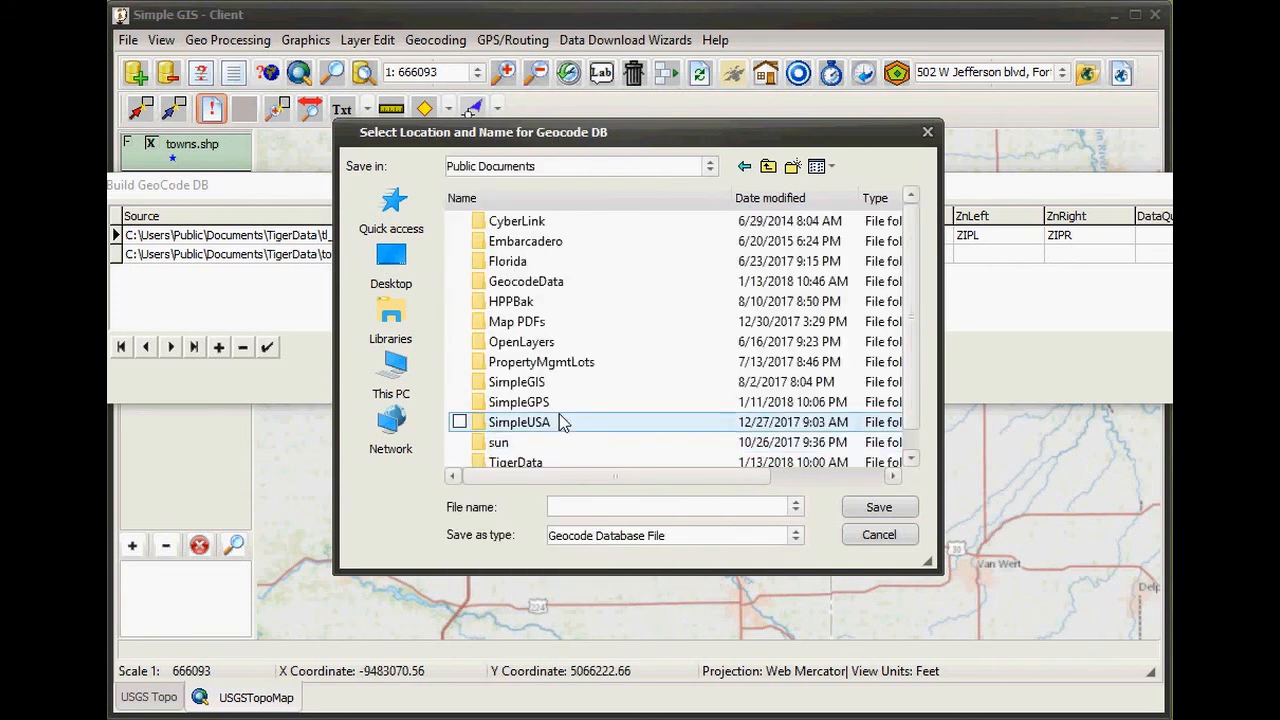
{"action": "scroll", "coordinate": [562, 420], "scroll_direction": "down", "scroll_amount": 1}
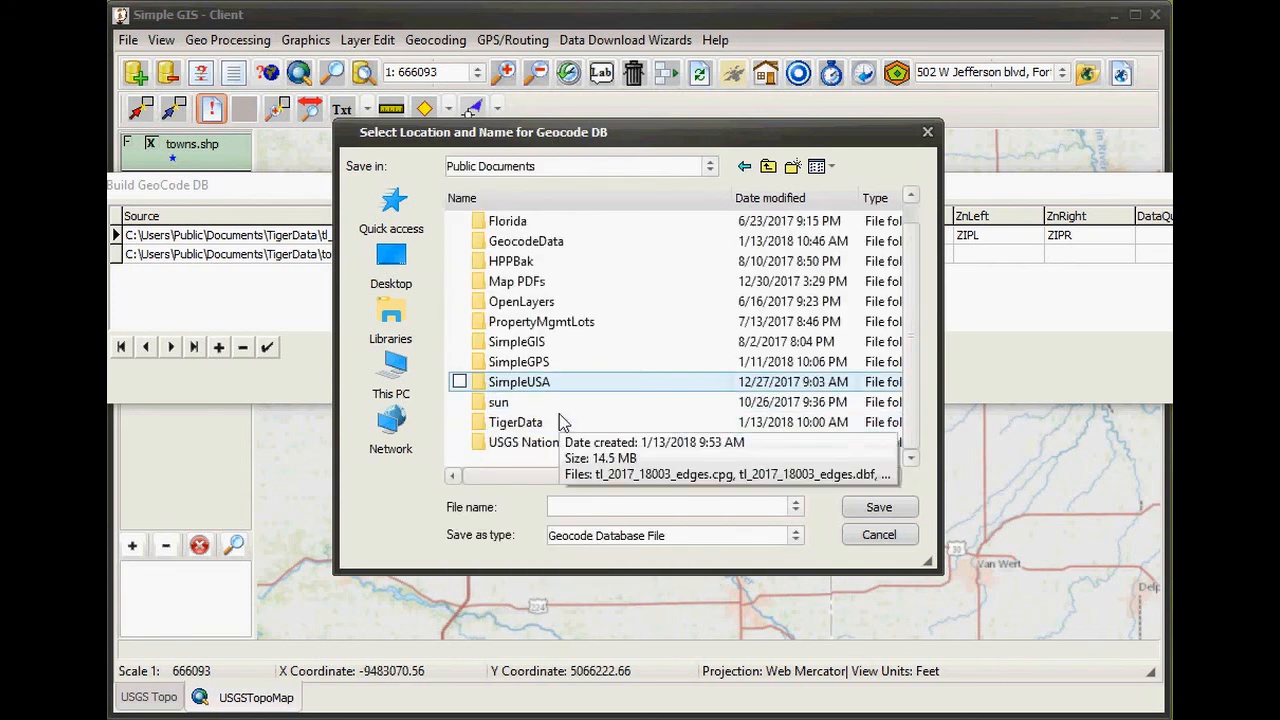
{"action": "double_click", "coordinate": [540, 244]}
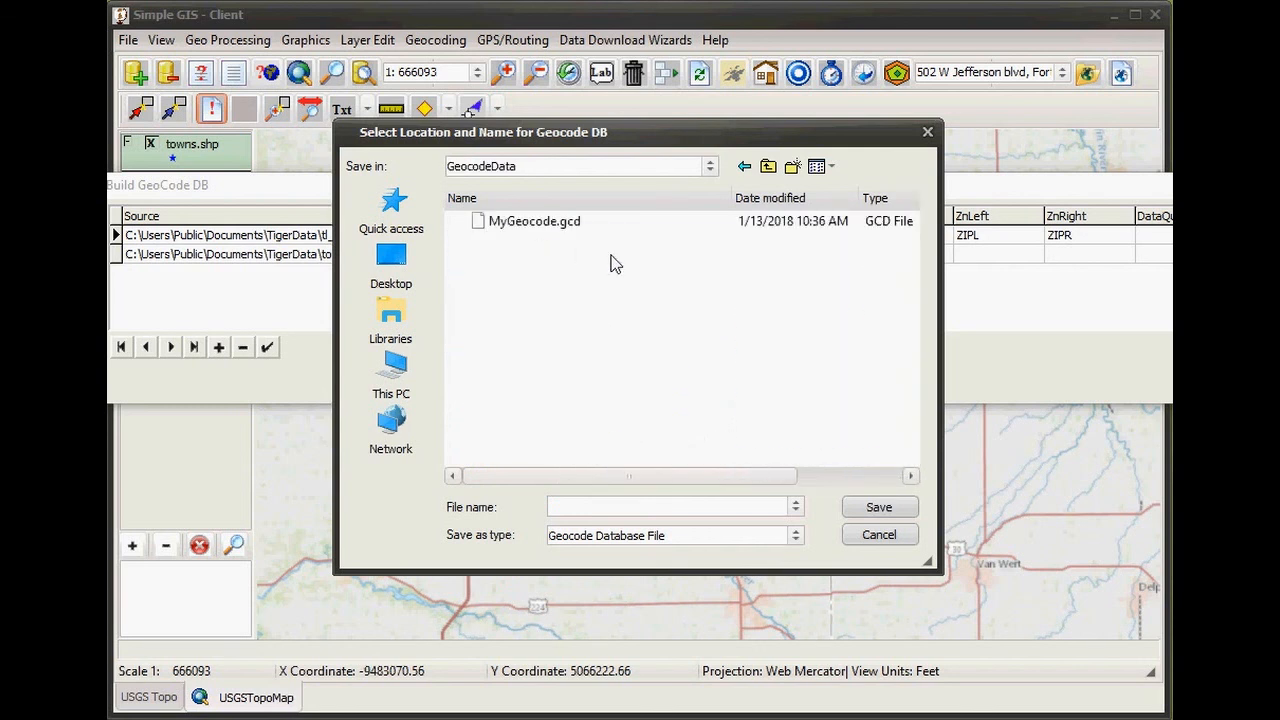
{"action": "double_click", "coordinate": [551, 230]}
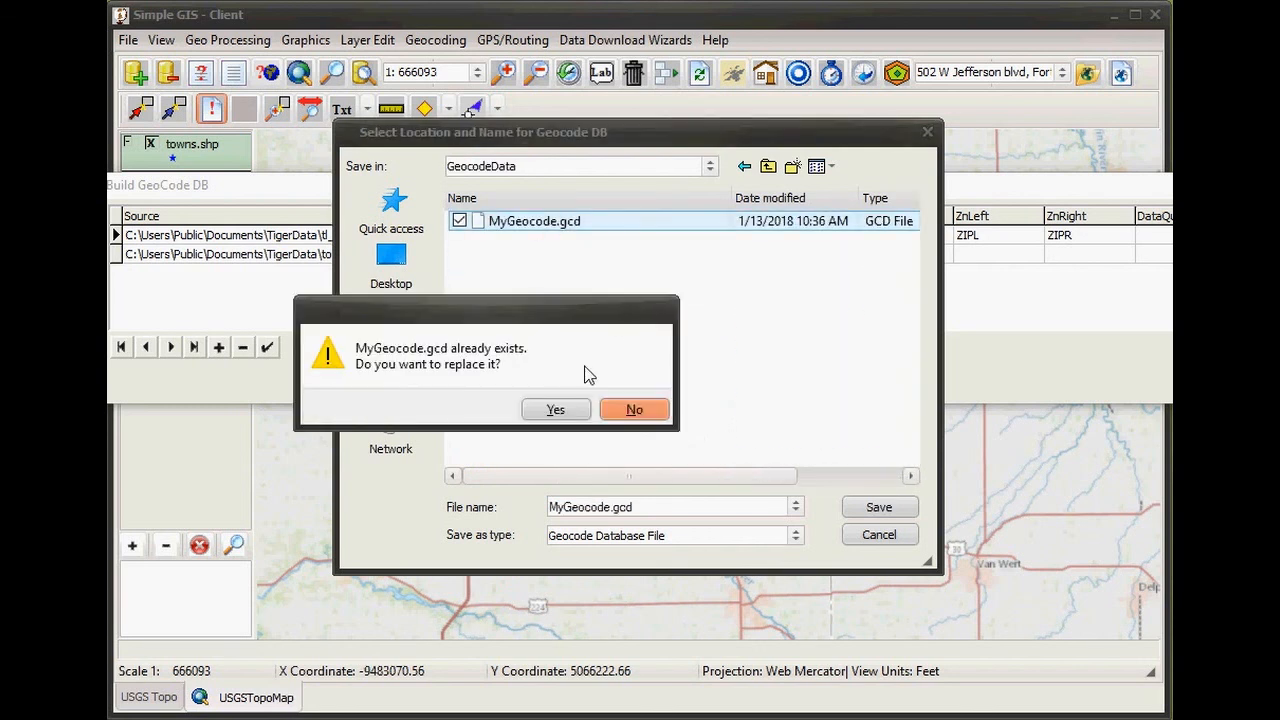
{"action": "left_click", "coordinate": [556, 410]}
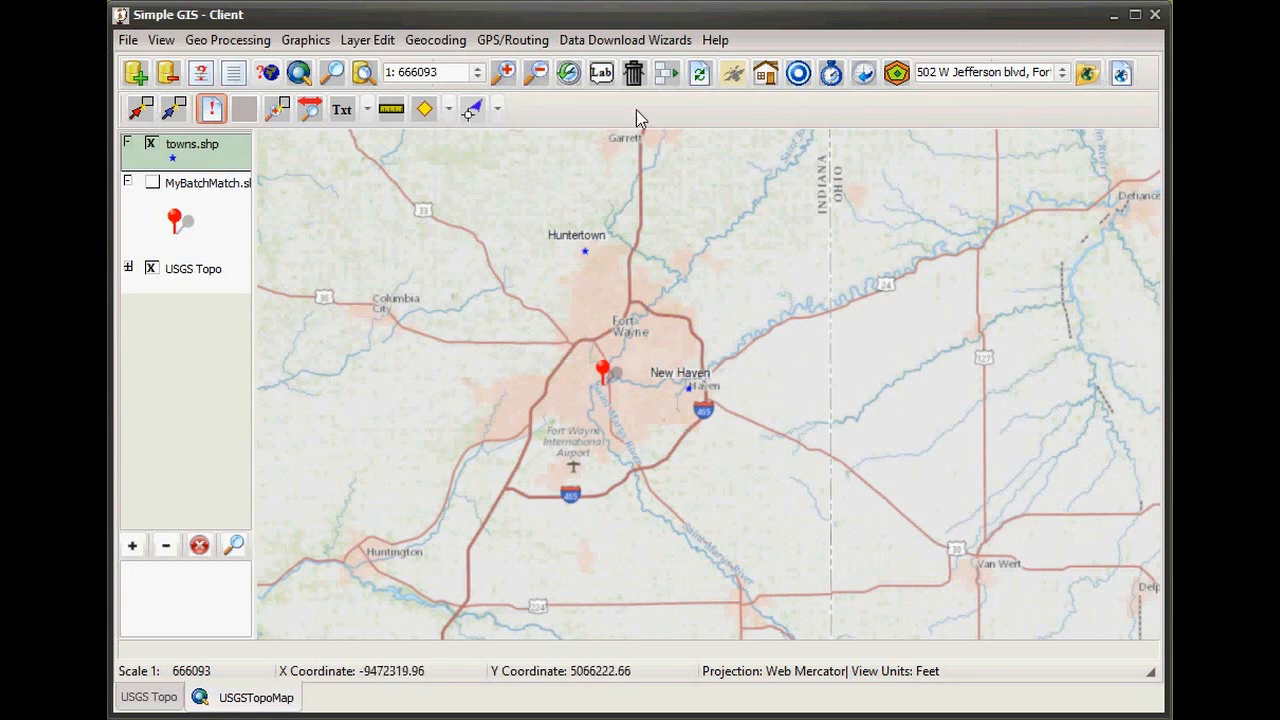
{"action": "left_click", "coordinate": [601, 373]}
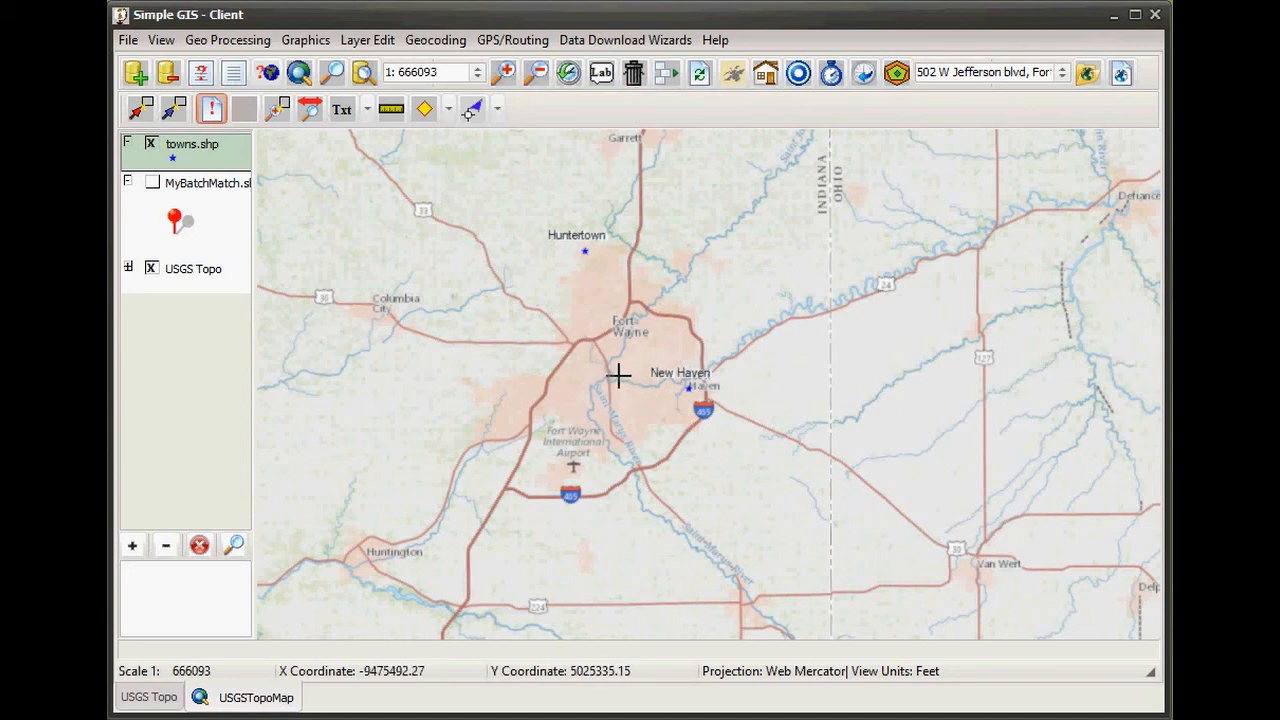
{"action": "left_click", "coordinate": [952, 75]}
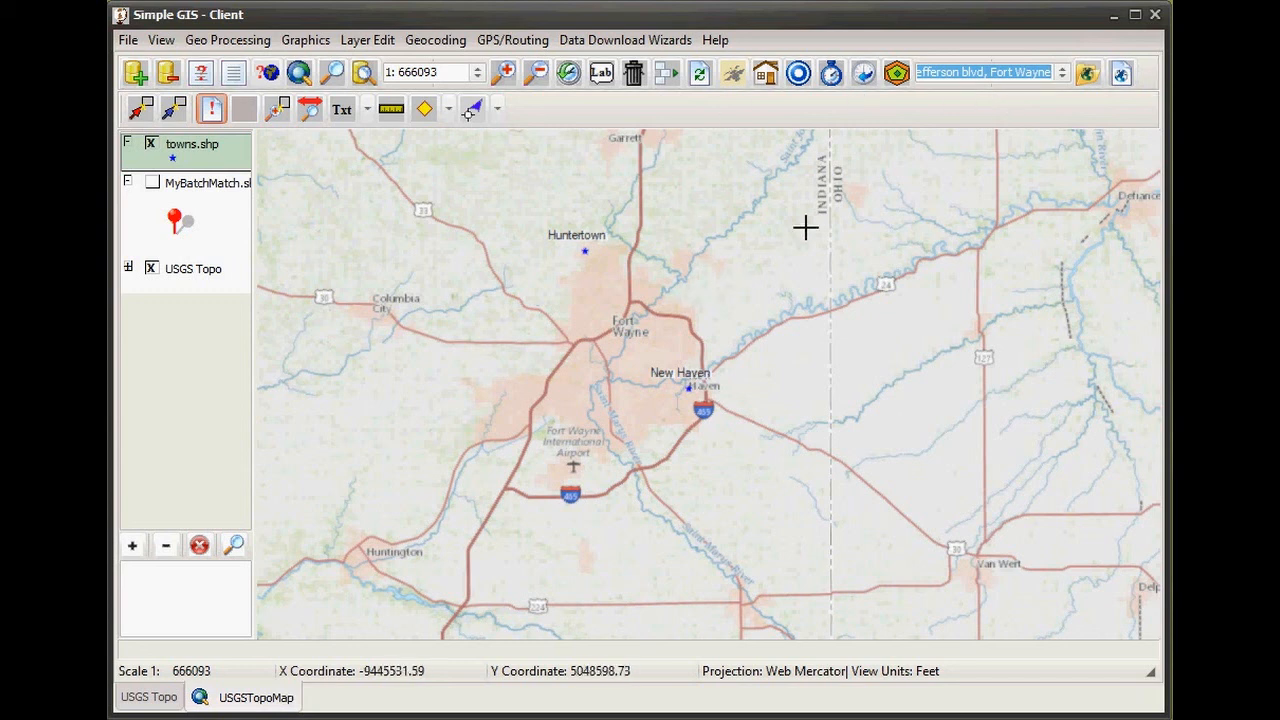
{"action": "left_click", "coordinate": [942, 76]}
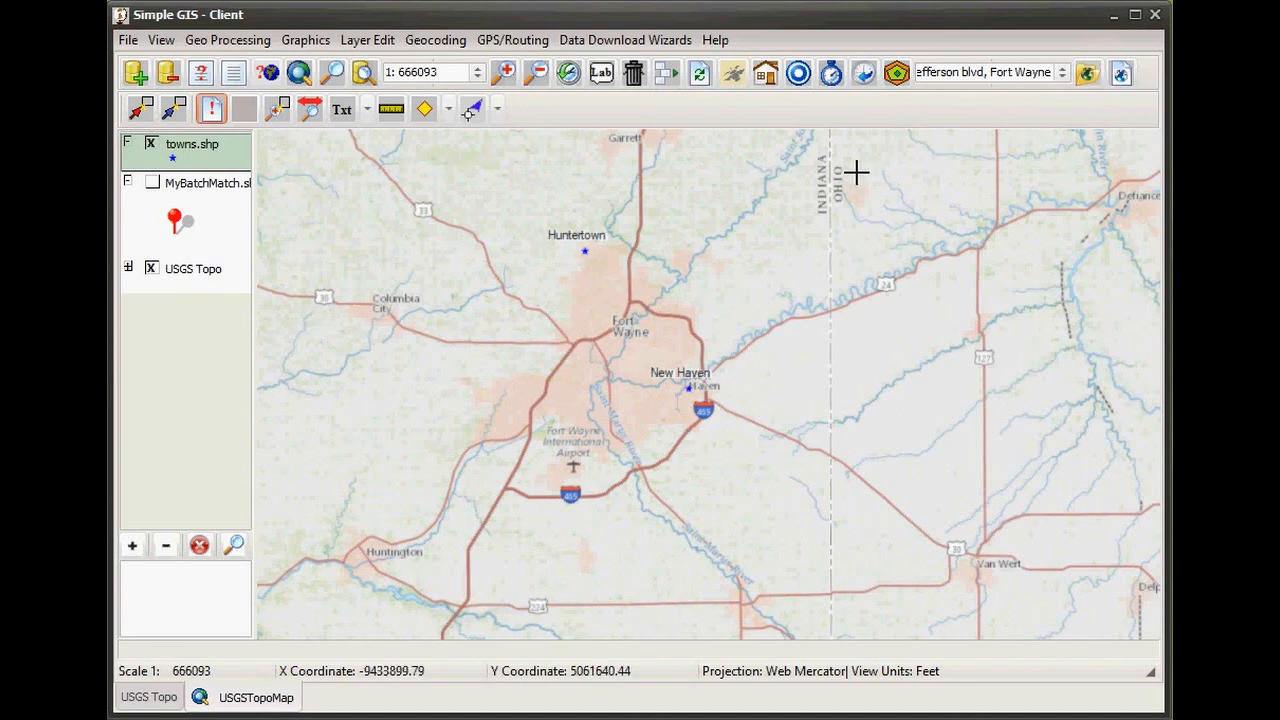
{"action": "left_click", "coordinate": [987, 74]}
{"action": "left_click_drag", "start_coordinate": [987, 74], "coordinate": [1061, 72]}
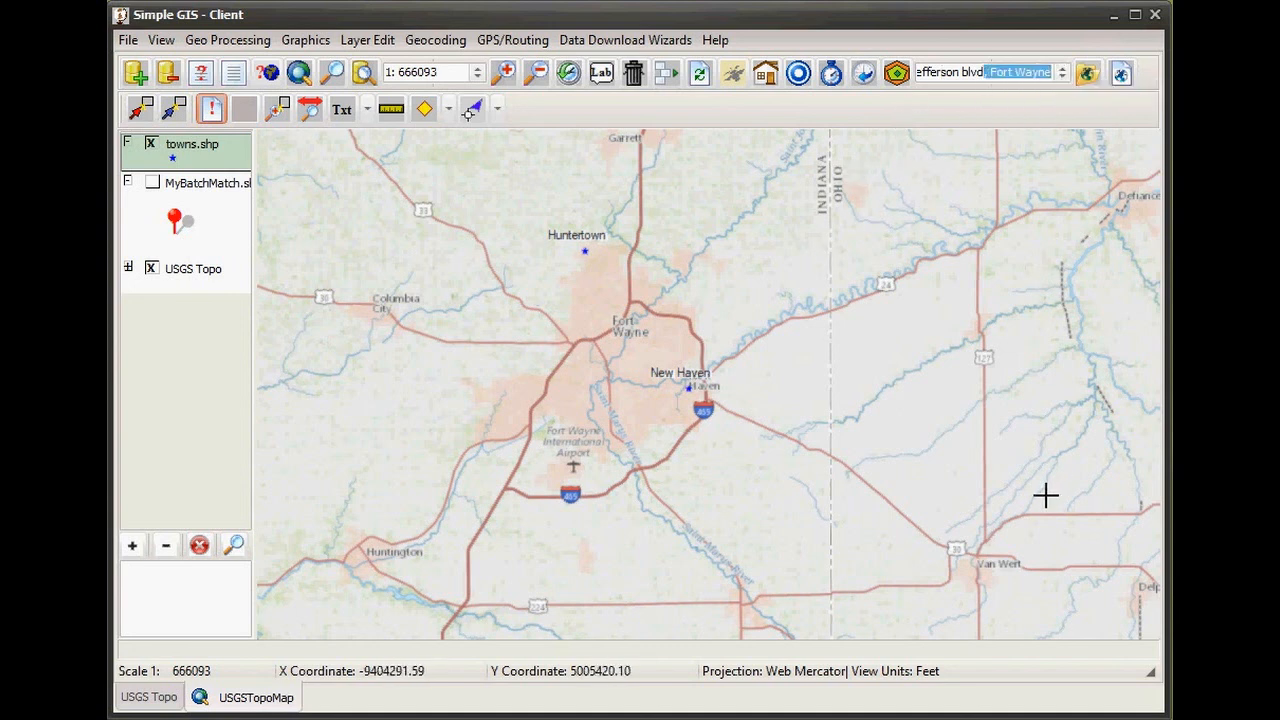
{"action": "key", "text": "BackSpace"}
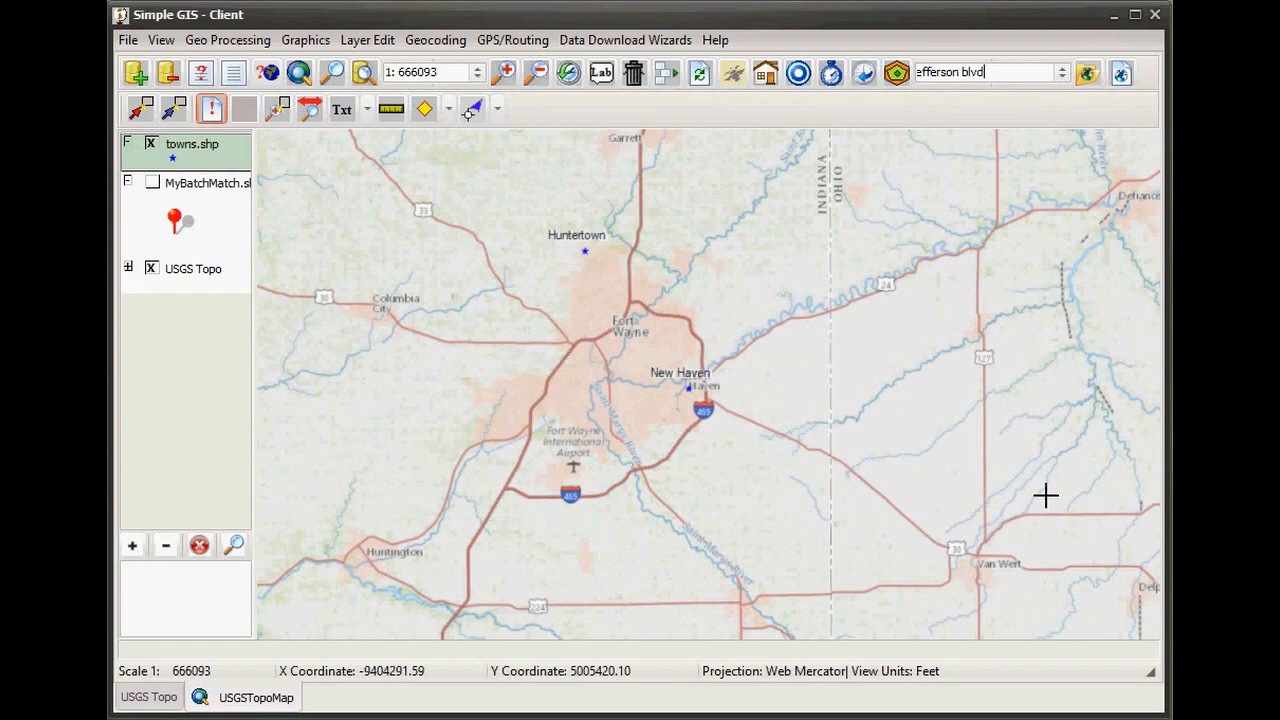
{"action": "key", "text": "Return"}
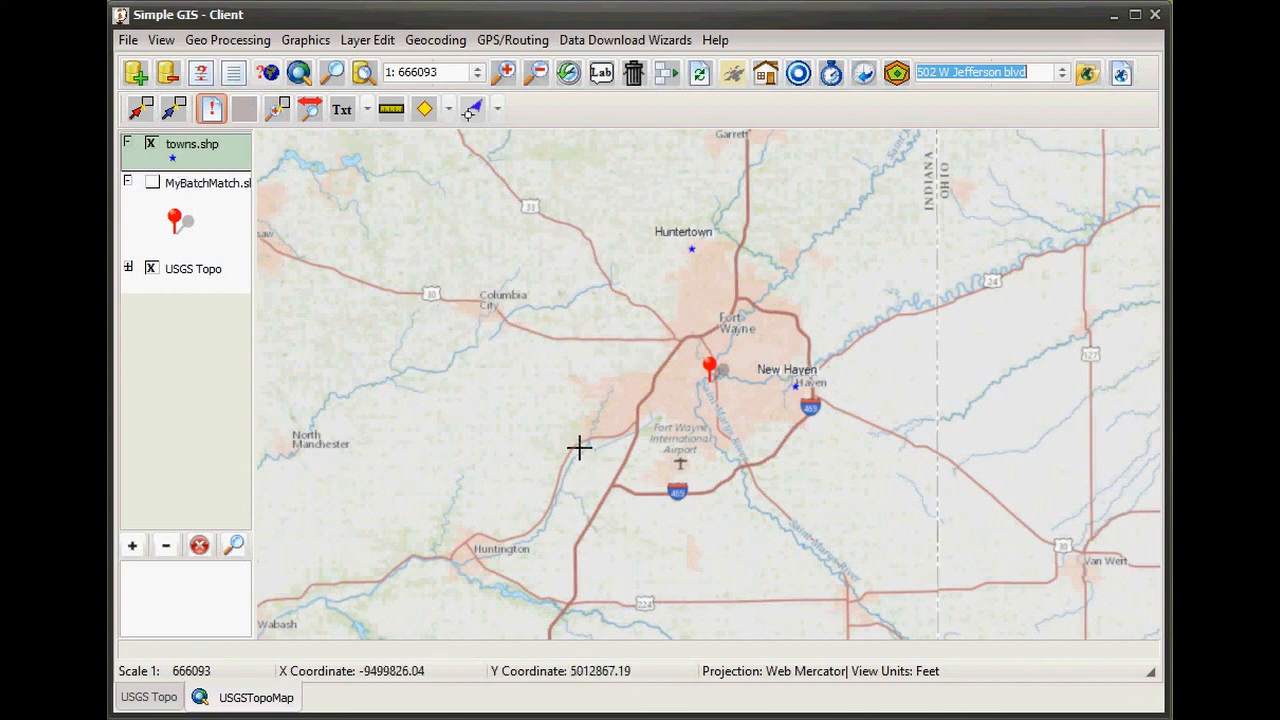
- Search for the town Huntertown
{"action": "left_click_drag", "start_coordinate": [1037, 77], "coordinate": [916, 75]}
{"action": "type", "text": "Huntertown"}
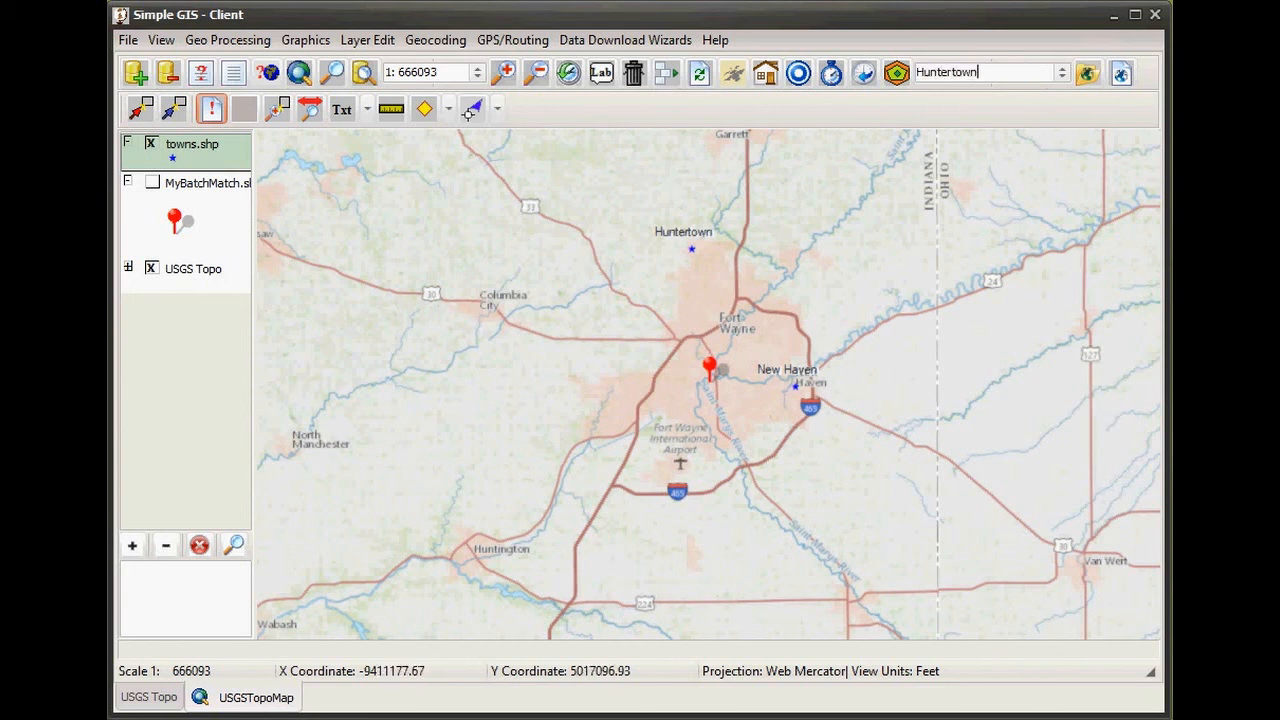
{"action": "key", "text": "Return"}
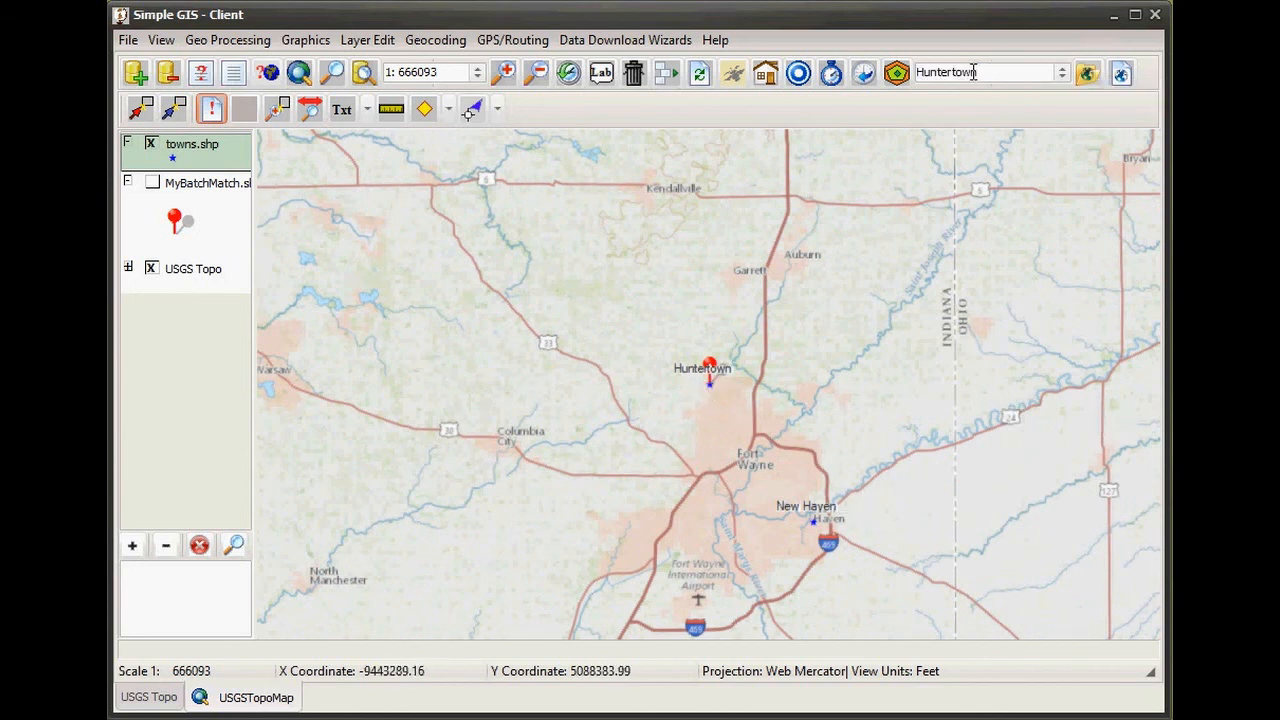
- Search for the town New Haven to pin it on the map
{"action": "type", "text": "New Haven"}
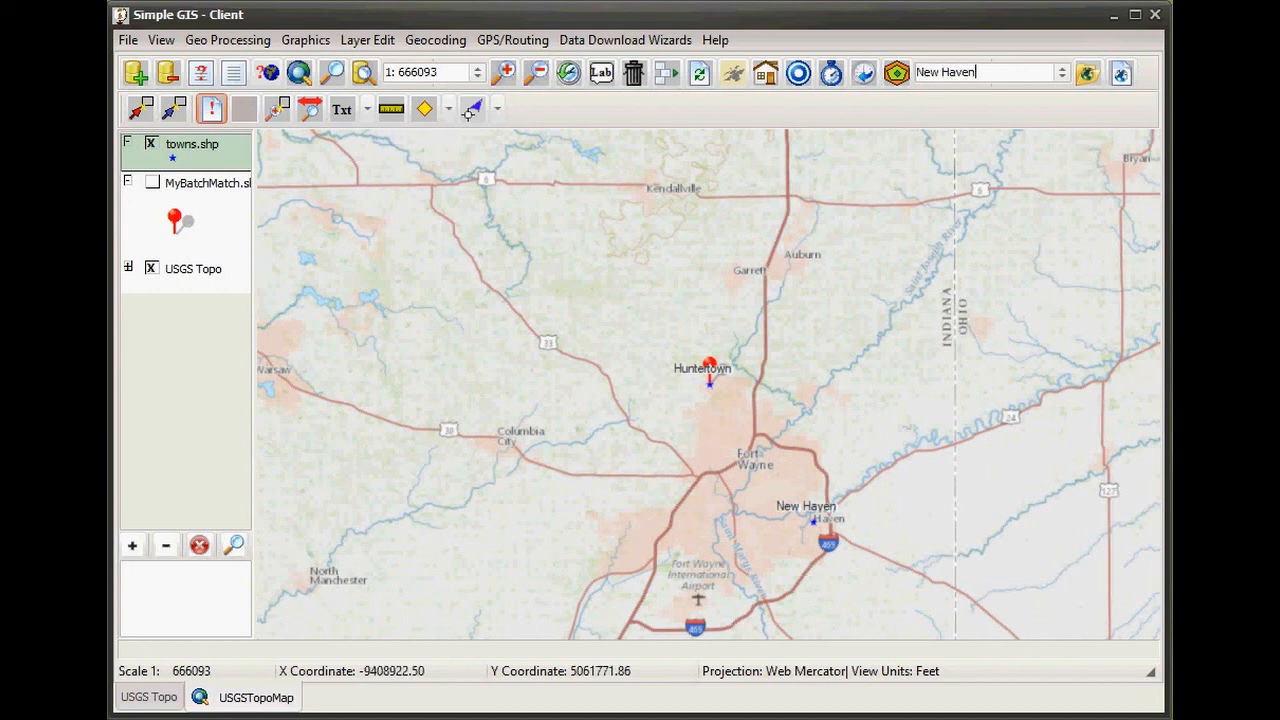
{"action": "key", "text": "Return"}
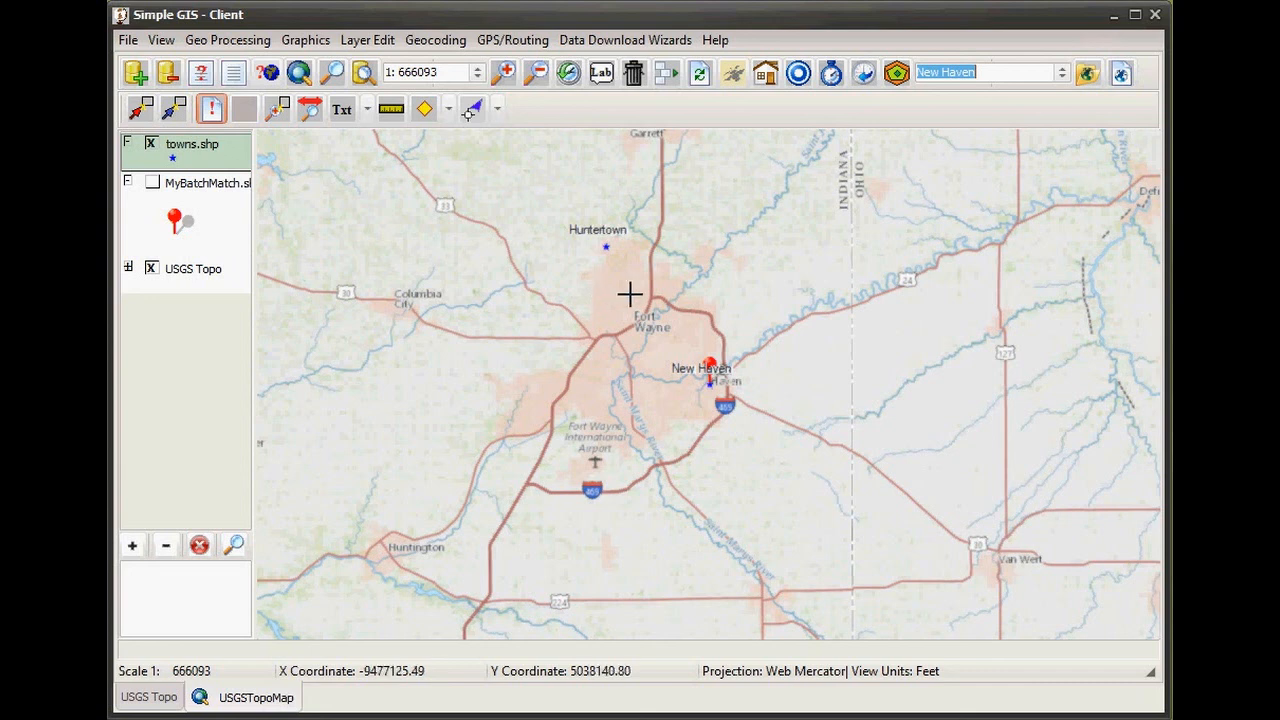
{"action": "left_click", "coordinate": [1000, 72]}
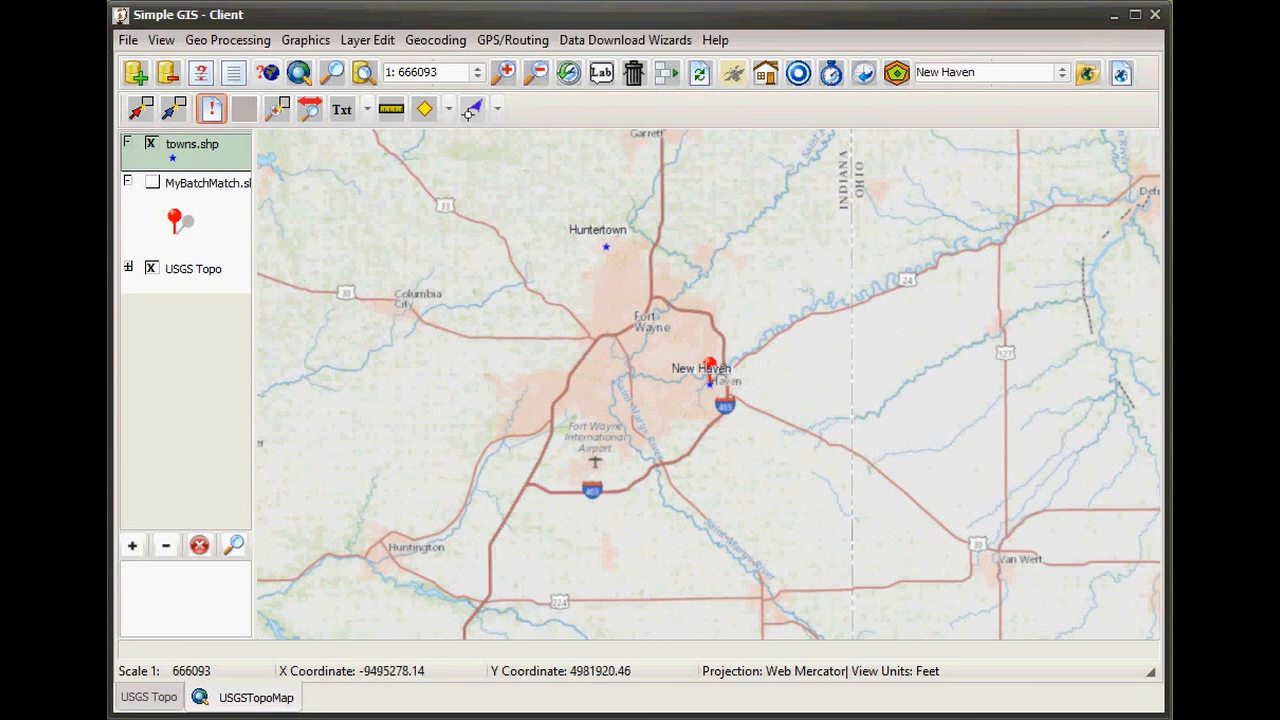